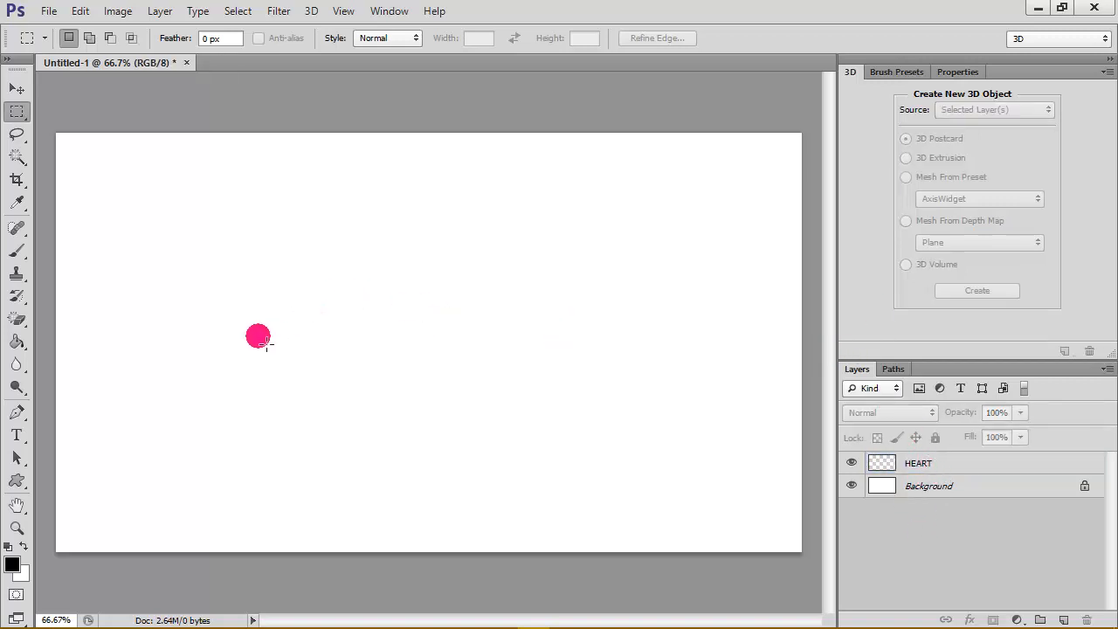
- Load the simple-hearts-shapes-Shapes4FREE custom shapes file into the Custom Shape tool's library
left_click_drag(10, 482, 98, 563)
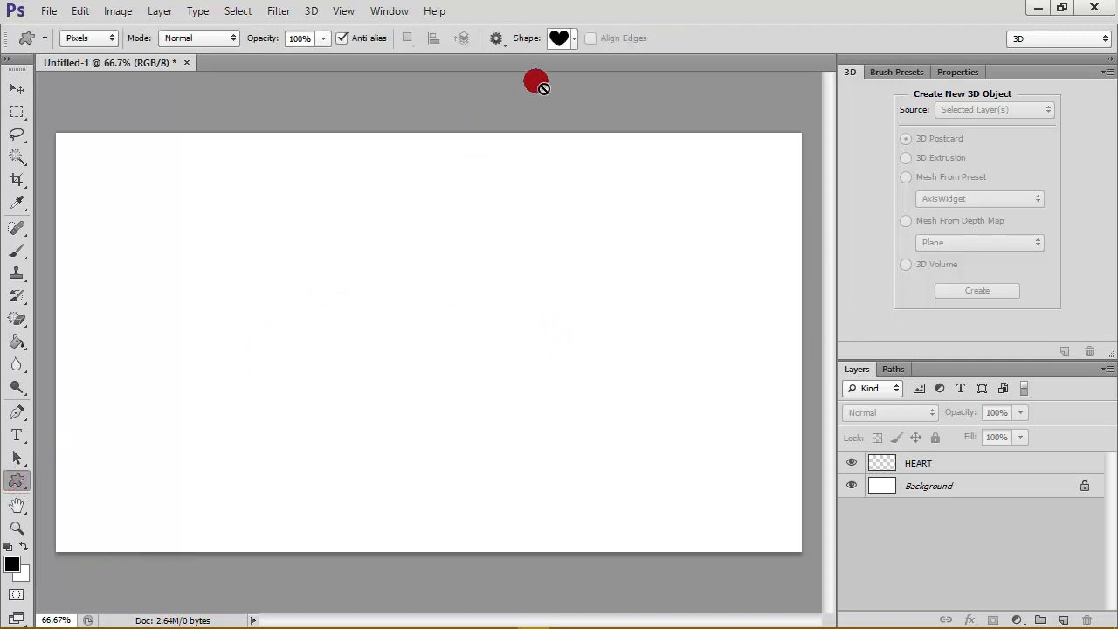
left_click(574, 39)
left_click(682, 69)
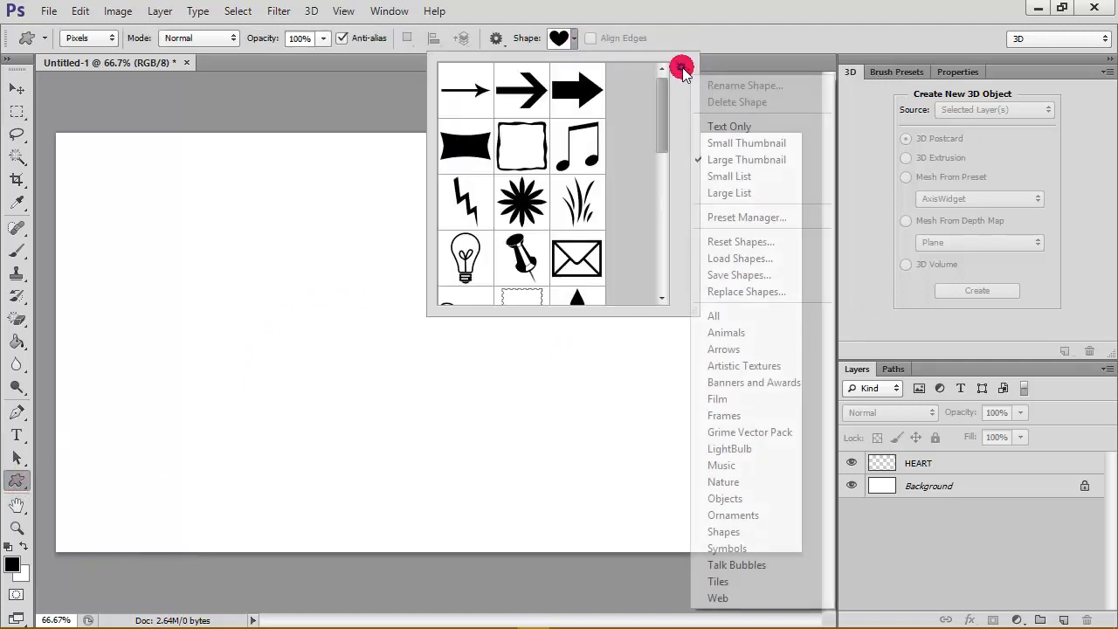
left_click(772, 261)
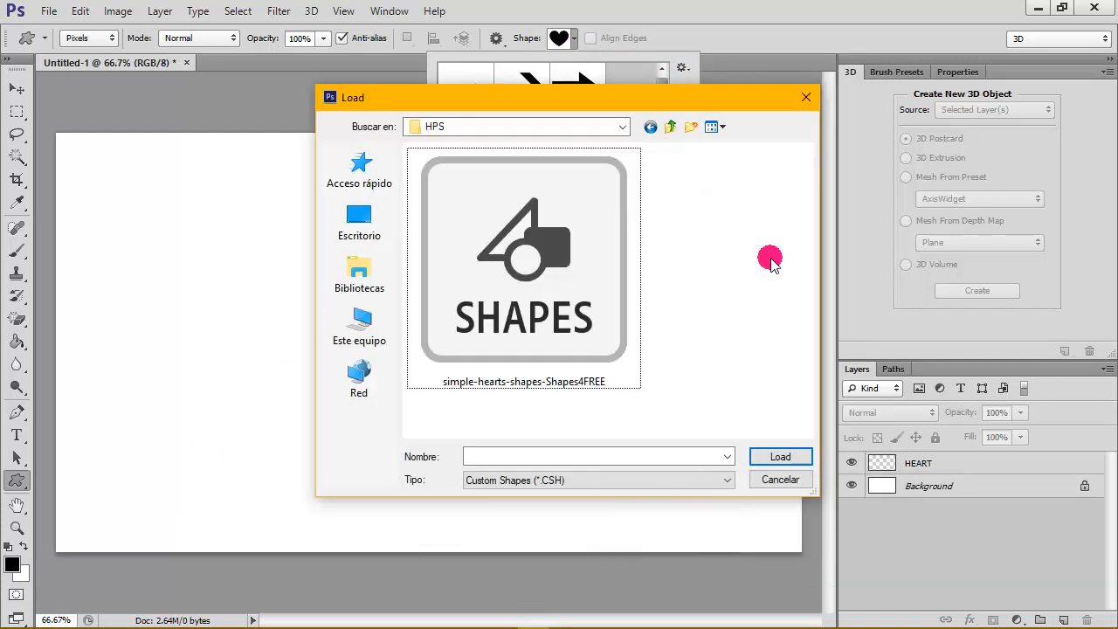
left_click(537, 295)
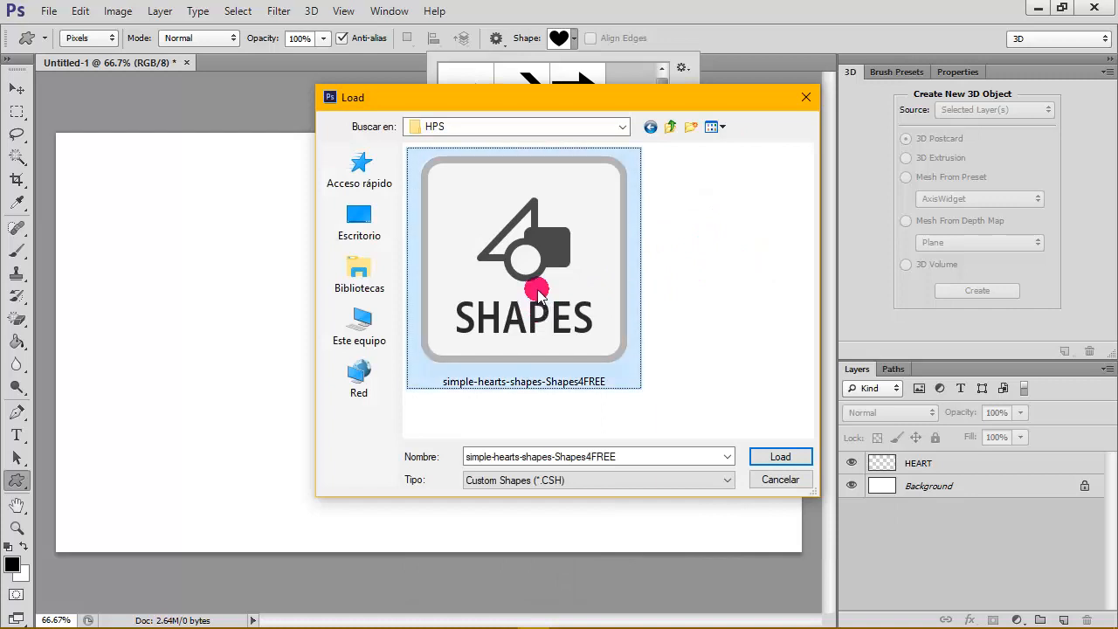
left_click(780, 456)
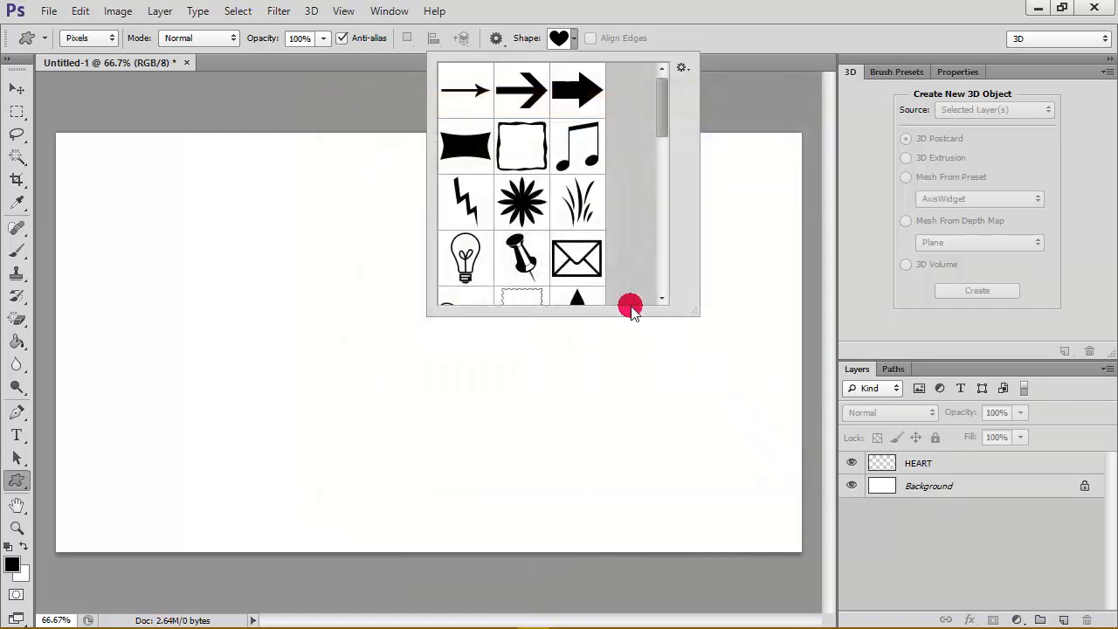
left_click(682, 67)
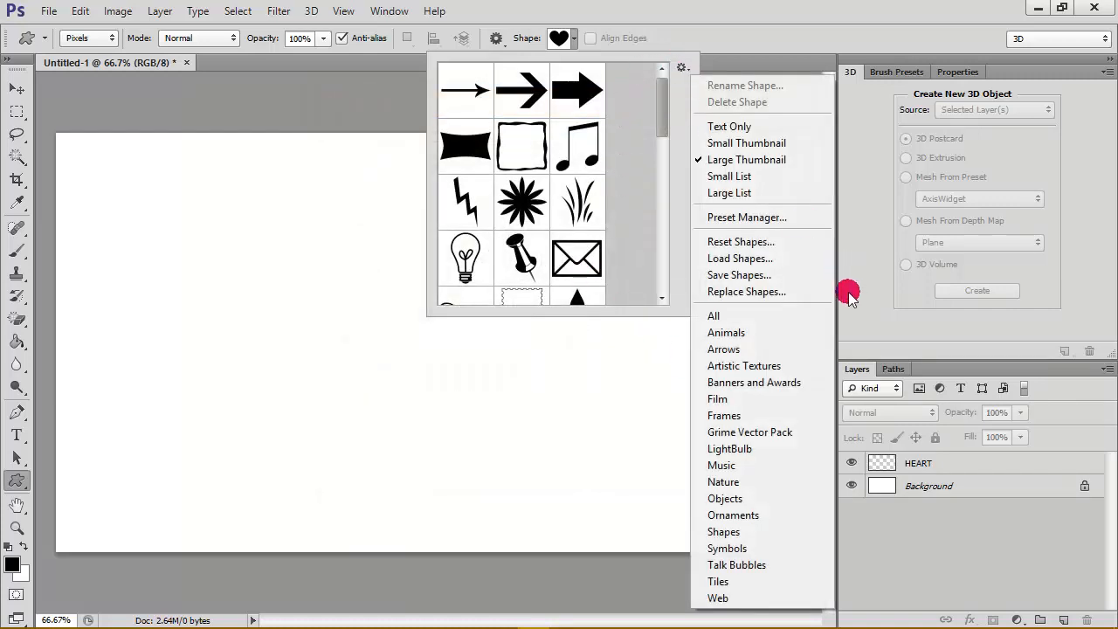
left_click(681, 67)
left_click(683, 66)
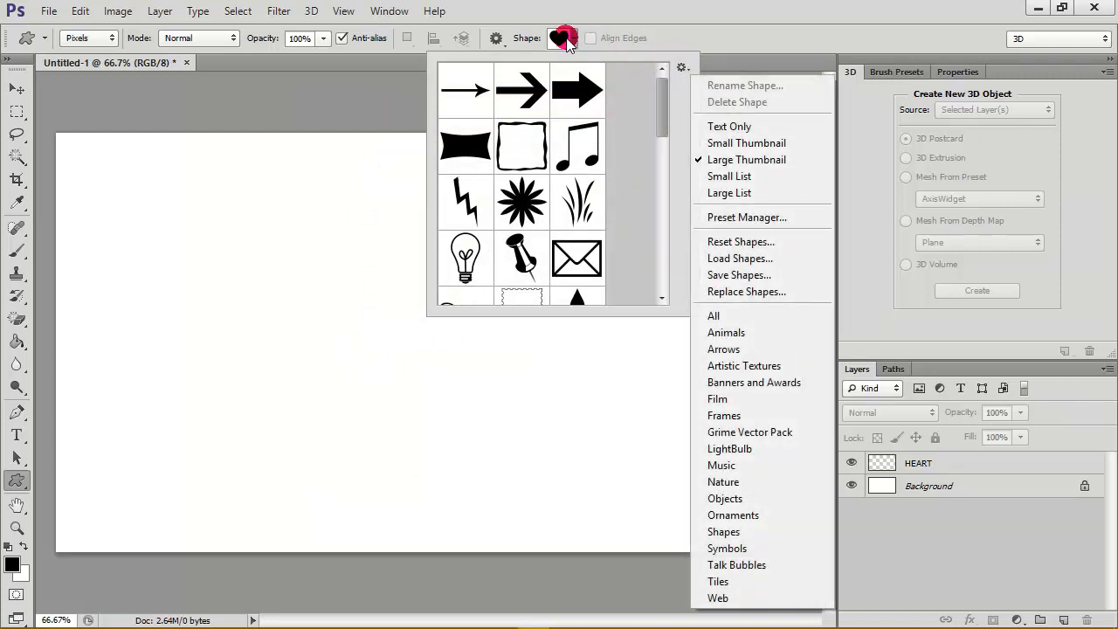
left_click(565, 39)
left_click(572, 39)
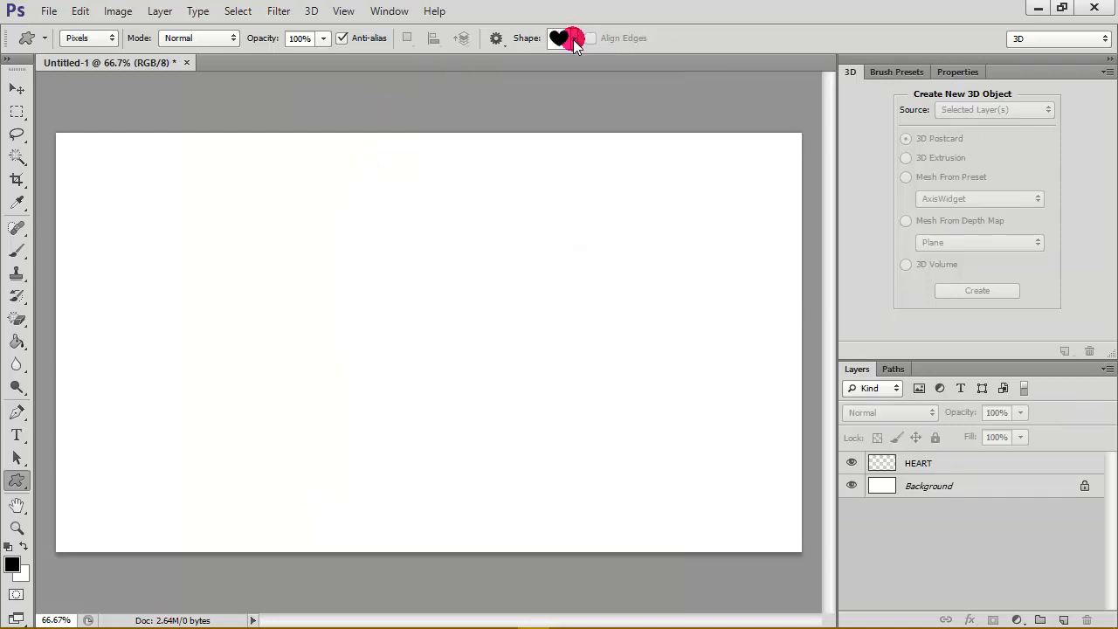
- Draw a large black heart in Pixels mode on the HEART layer and move it near the canvas centre
left_click(996, 466)
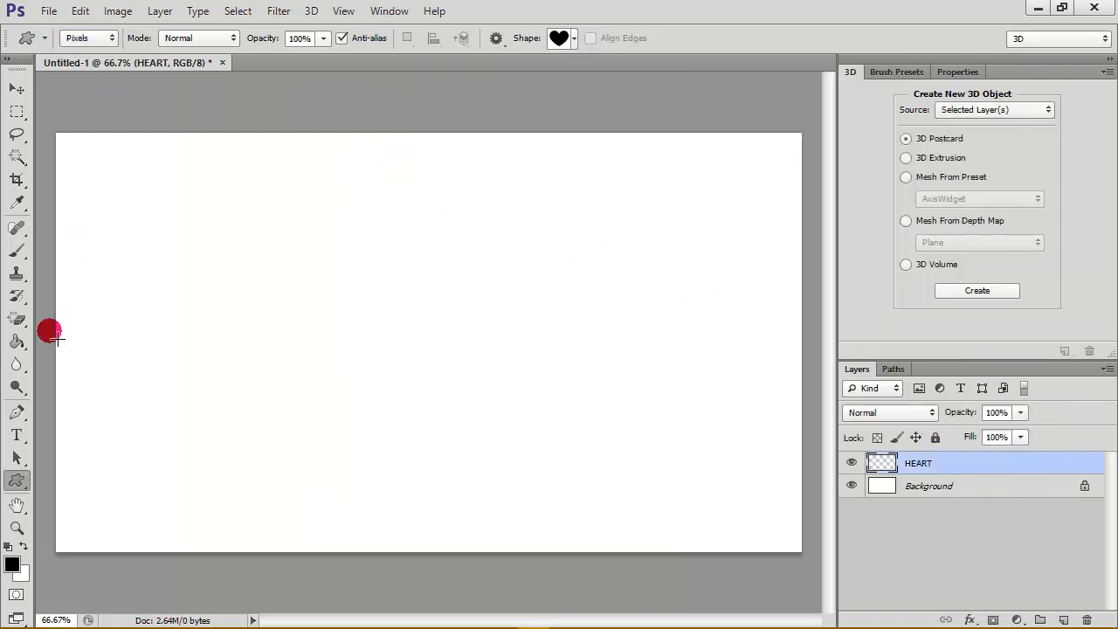
left_click(22, 480)
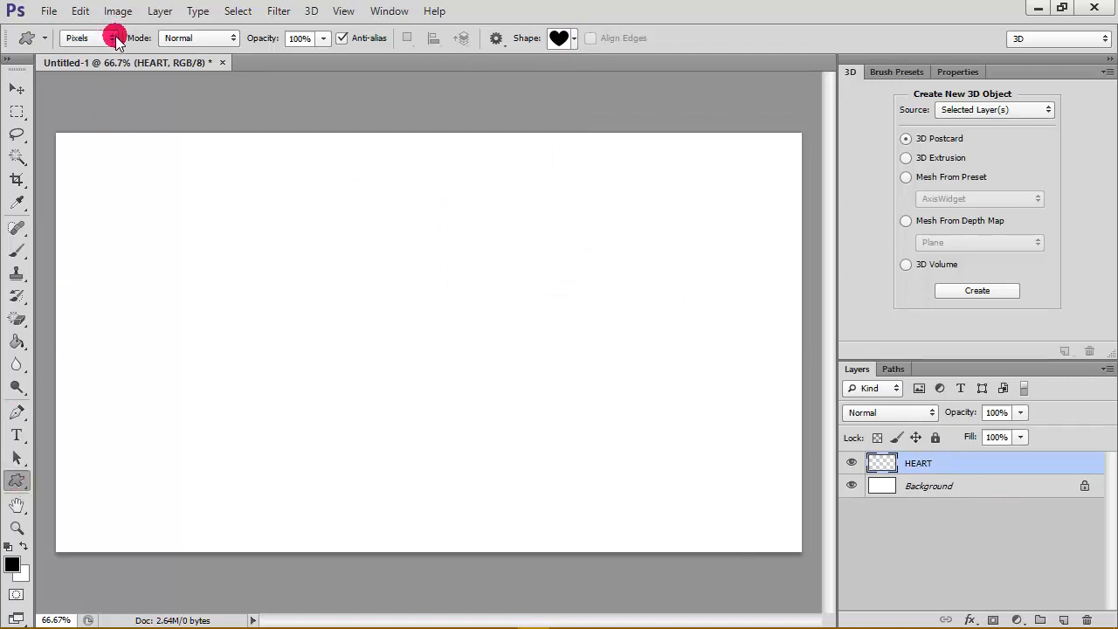
left_click(112, 38)
left_click(108, 78)
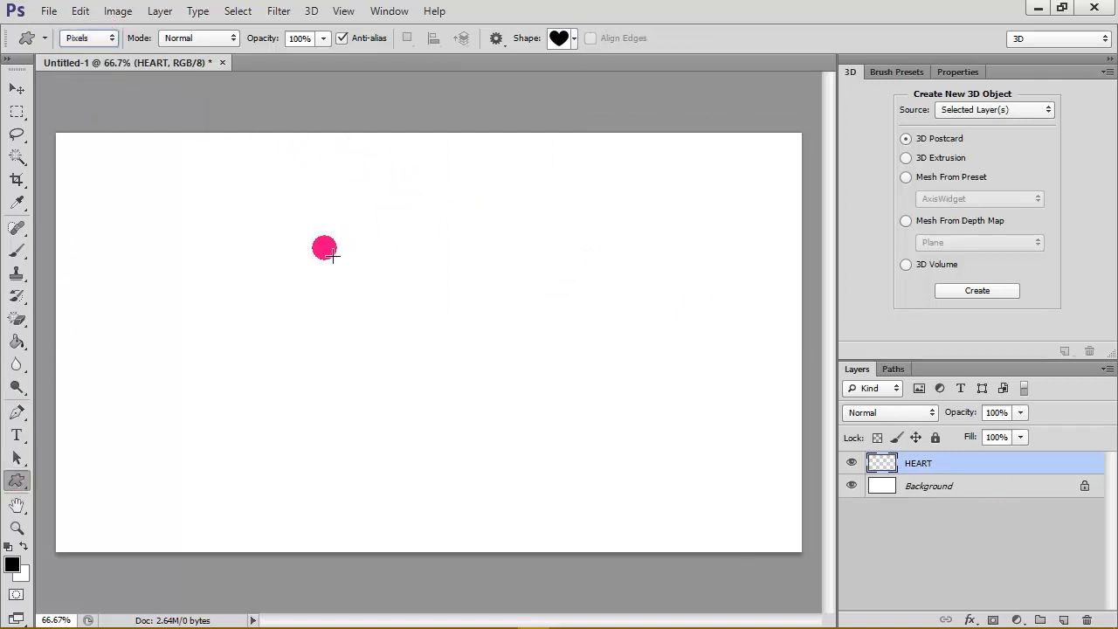
left_click_drag(281, 199, 734, 511)
left_click(26, 83)
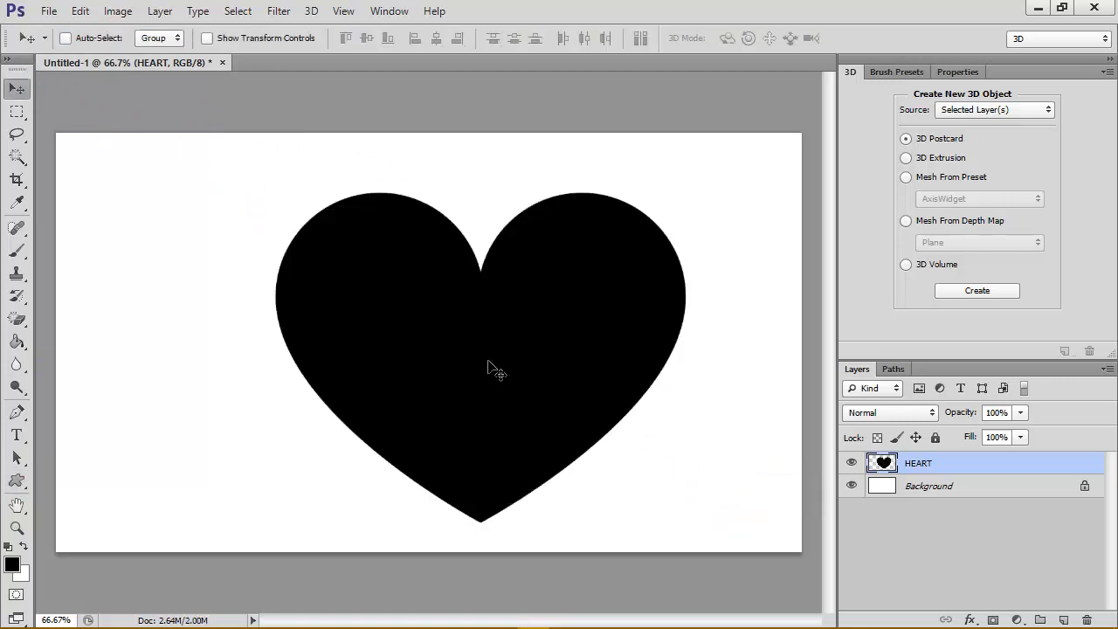
left_click_drag(530, 365, 519, 372)
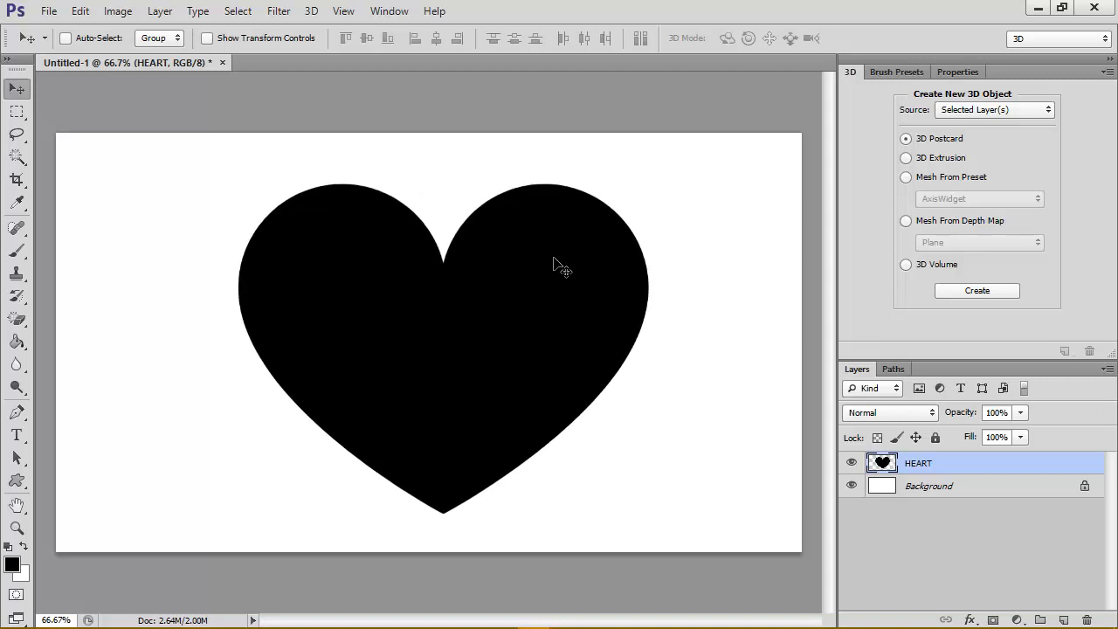
- Create a 3D Extrusion from the selected HEART layer
left_click(388, 10)
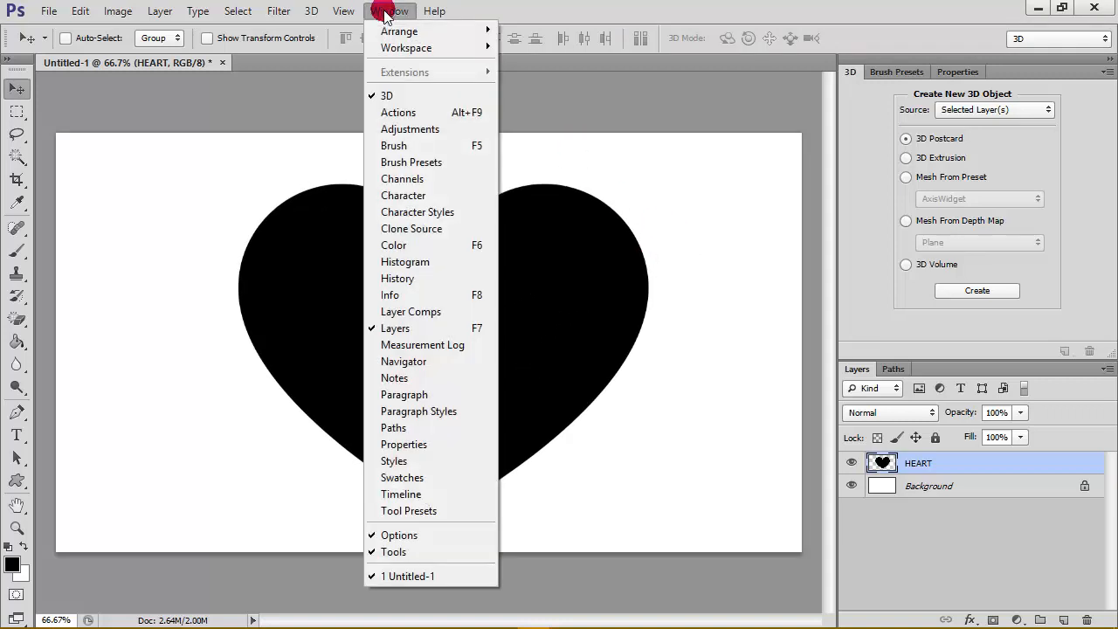
left_click(438, 96)
left_click(382, 8)
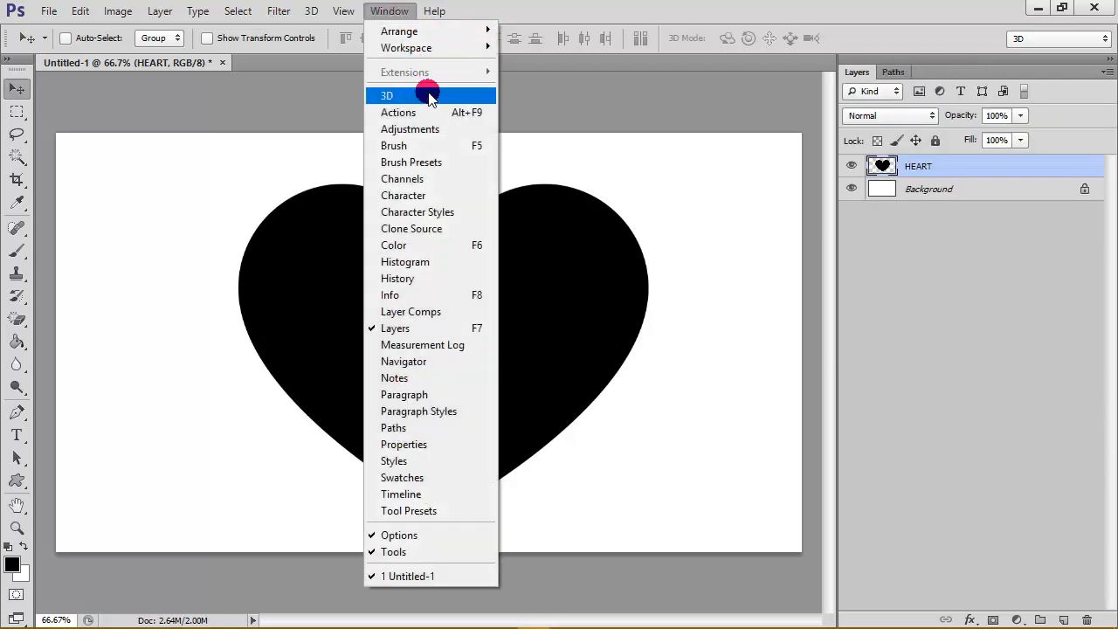
left_click(428, 95)
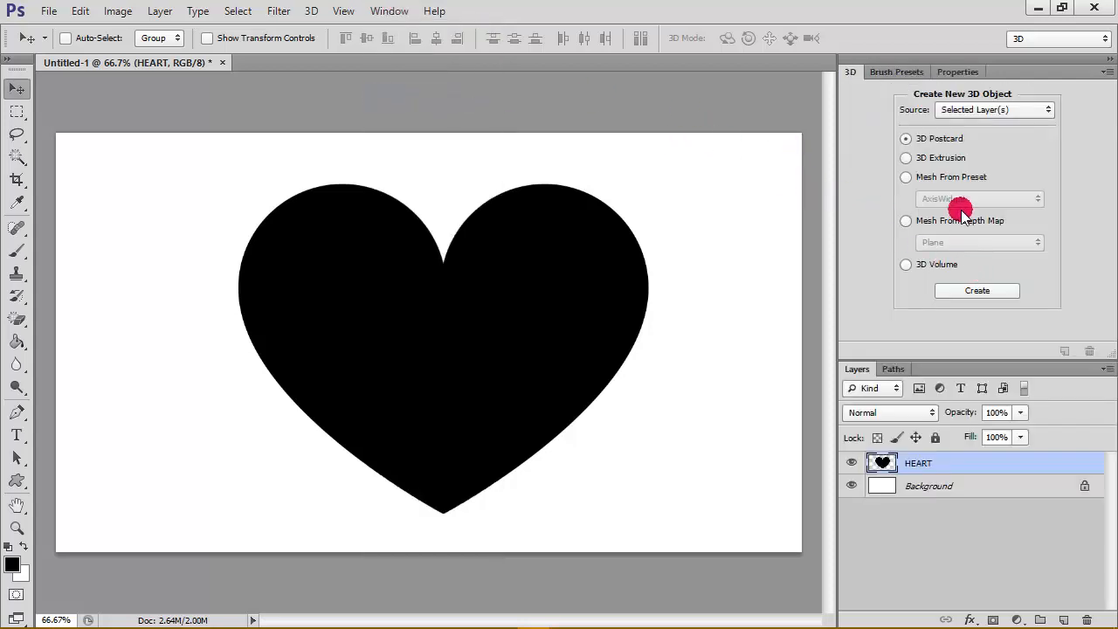
left_click(917, 157)
left_click(979, 295)
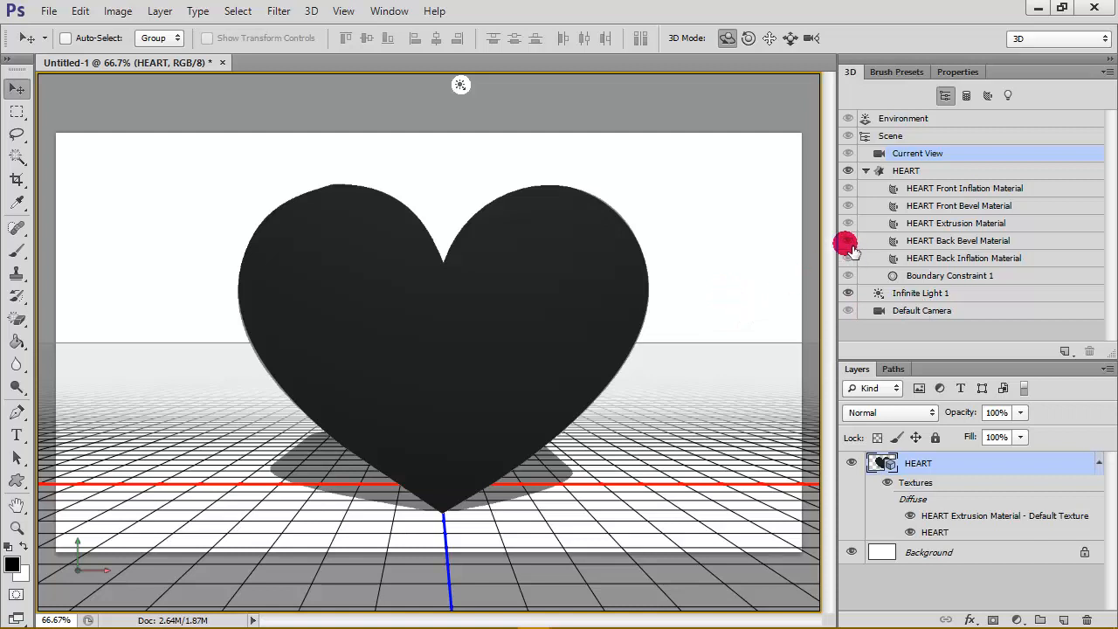
- Inflate the front cap of the HEART mesh with an angle of 90° and a strength of 20%
left_click_drag(841, 214, 678, 212)
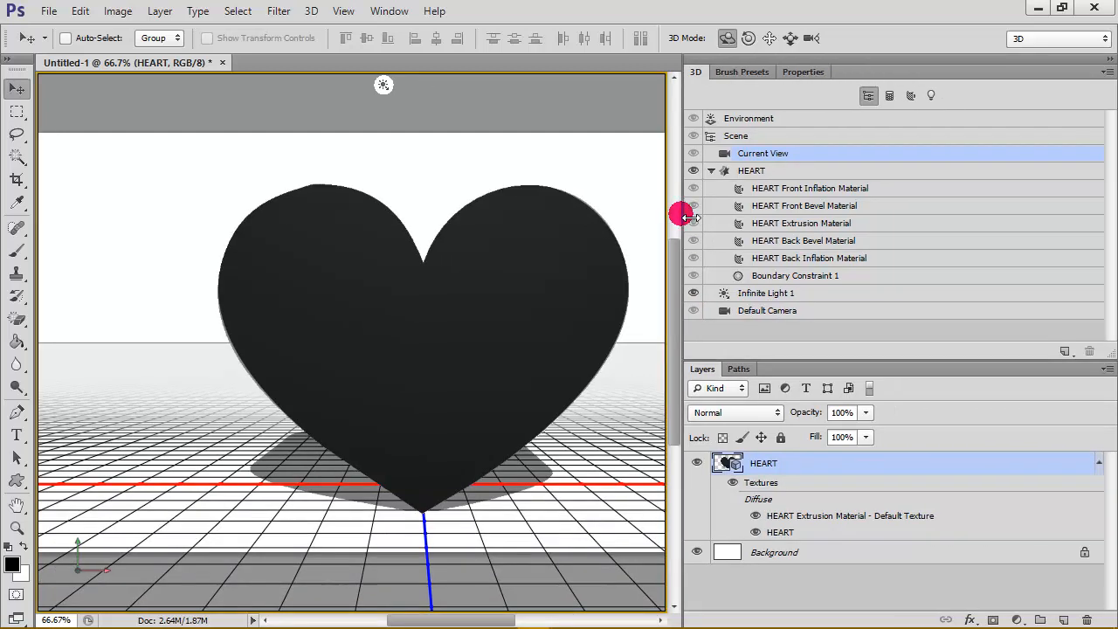
double_click(791, 170)
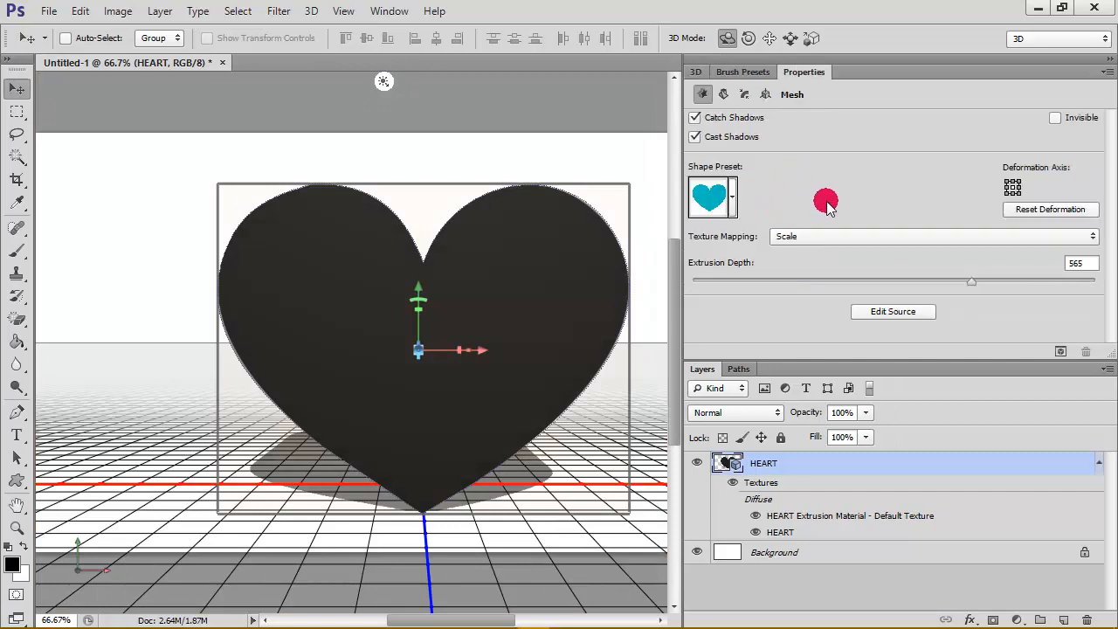
left_click_drag(1049, 366, 1047, 481)
left_click(744, 94)
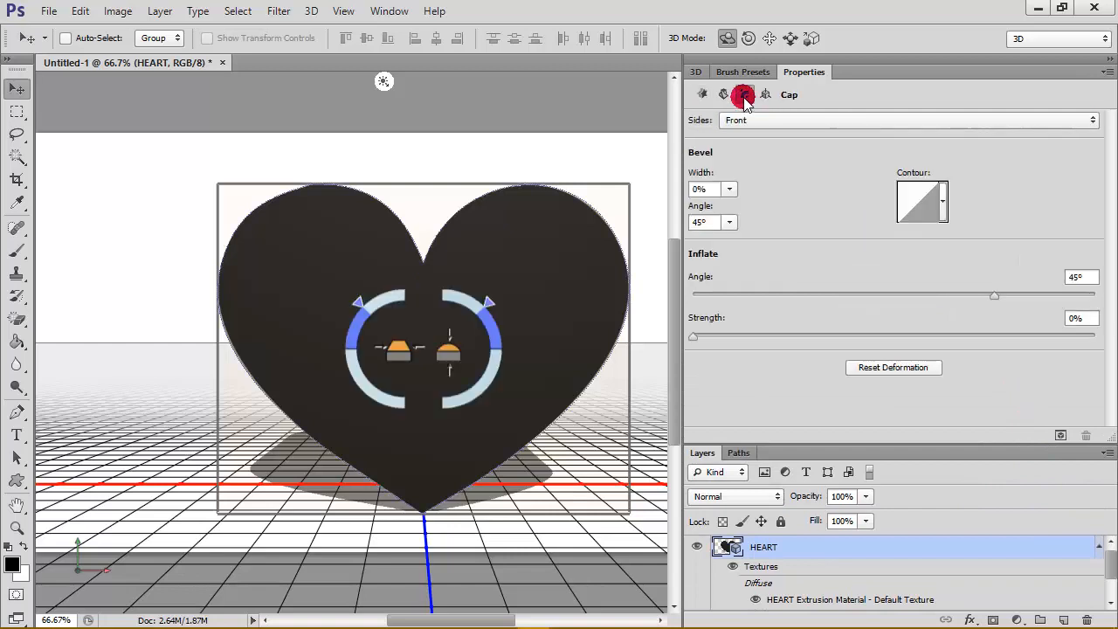
left_click(1082, 277)
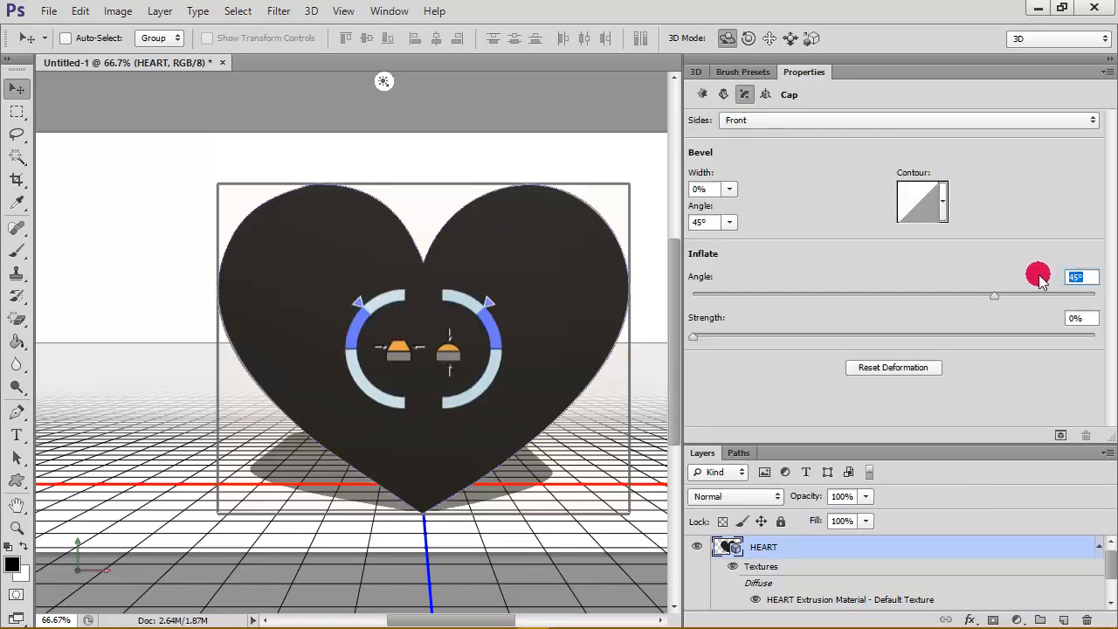
type("90")
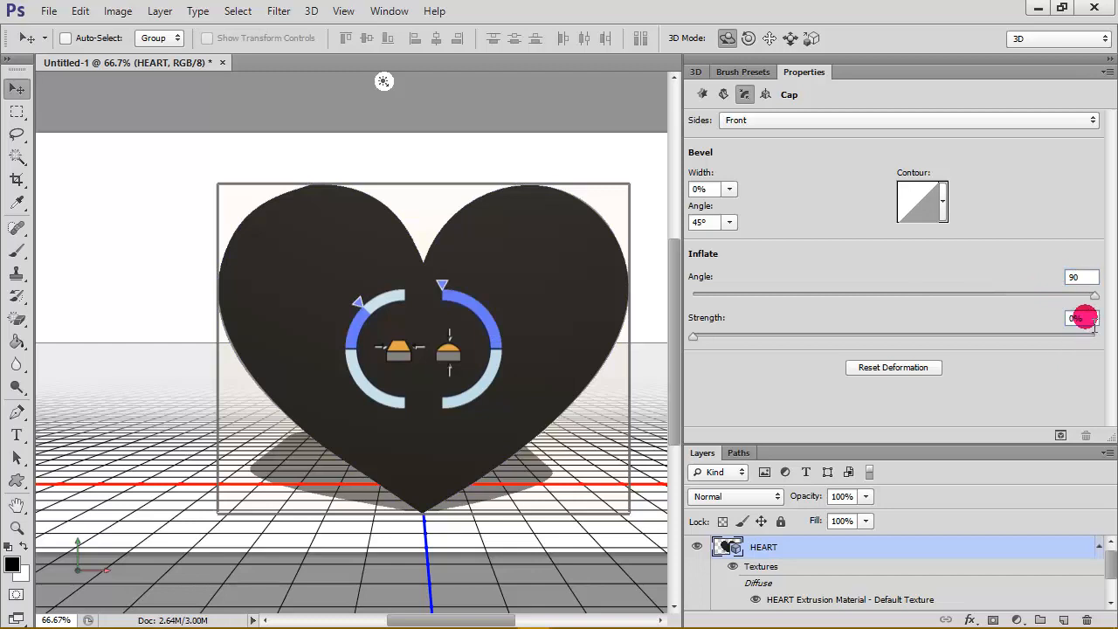
left_click_drag(1084, 318, 1054, 325)
type("20")
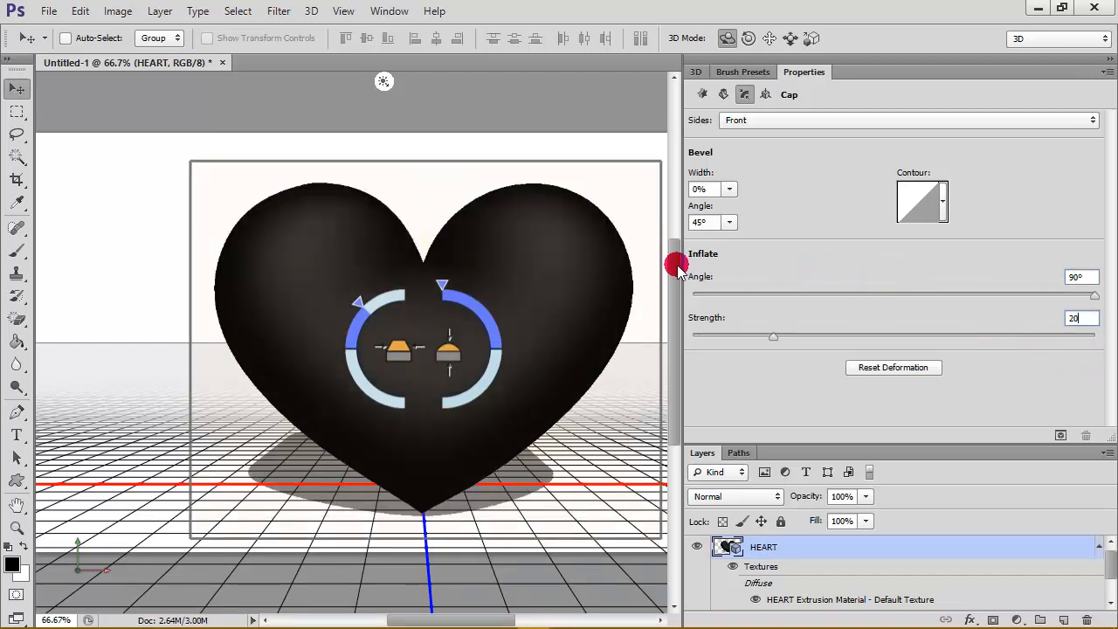
left_click(703, 189)
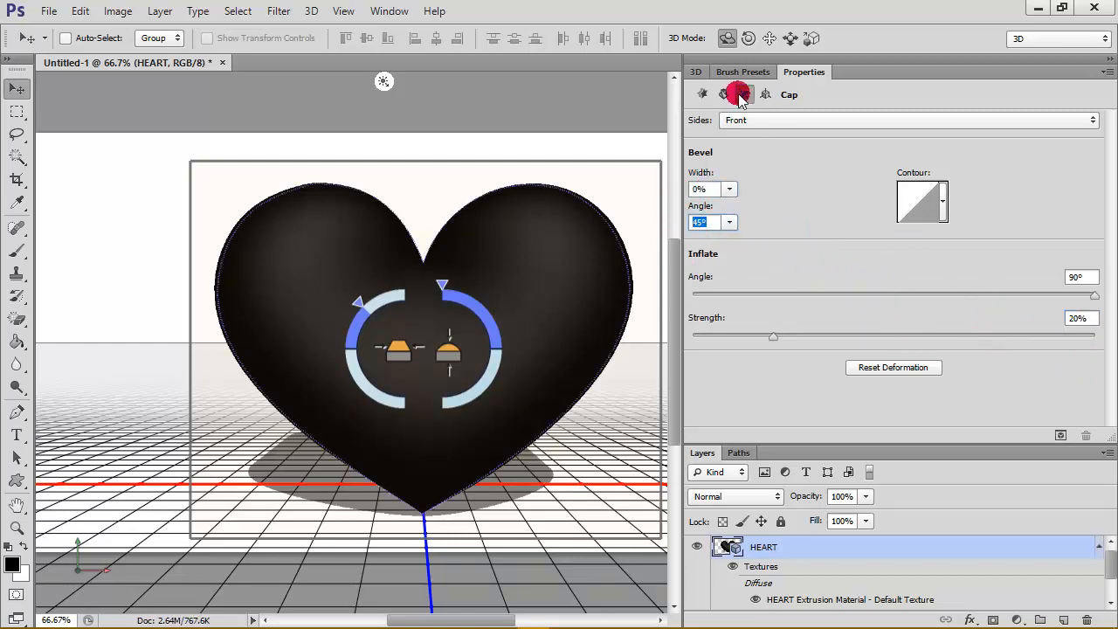
- Set the HEART mesh's Extrusion Depth to 0, checking its thickness from an angled camera view
left_click(695, 72)
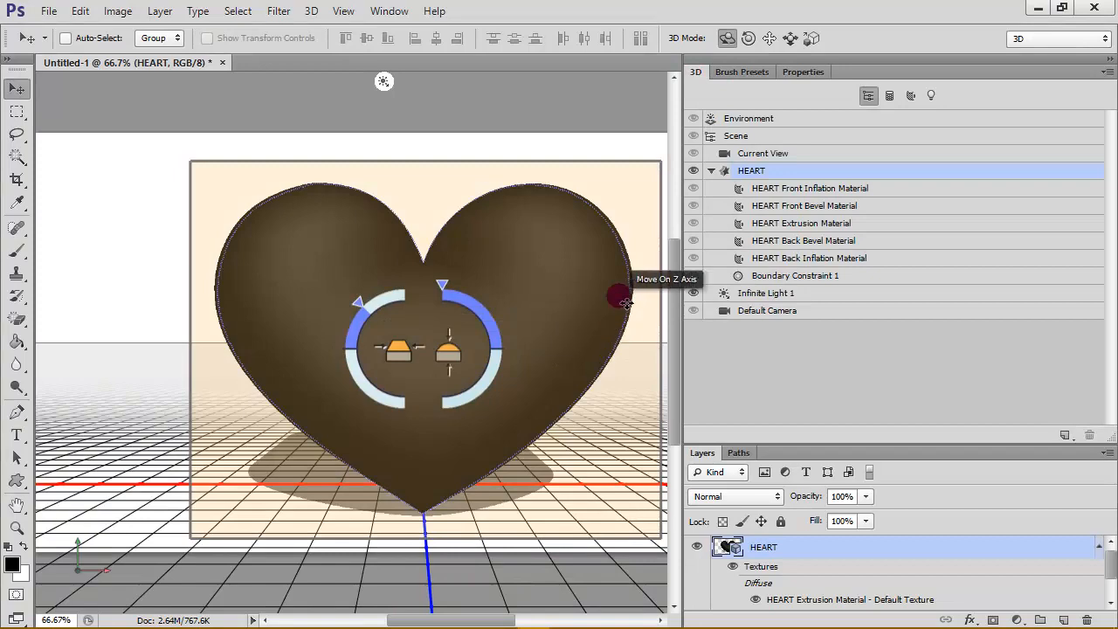
left_click(634, 372)
left_click_drag(630, 381, 792, 339)
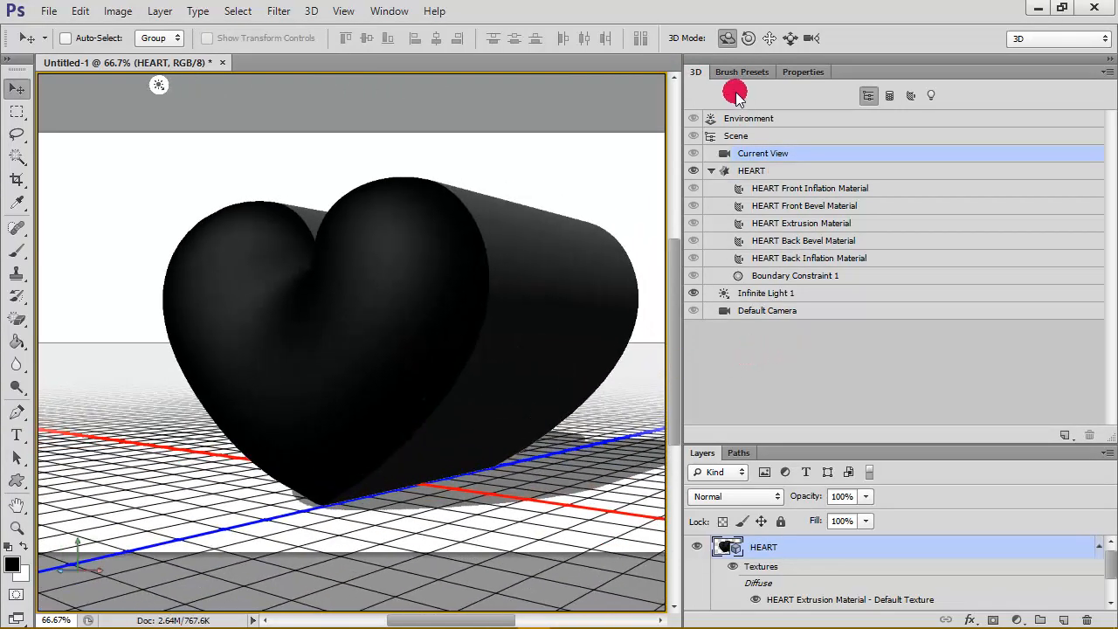
left_click(825, 171)
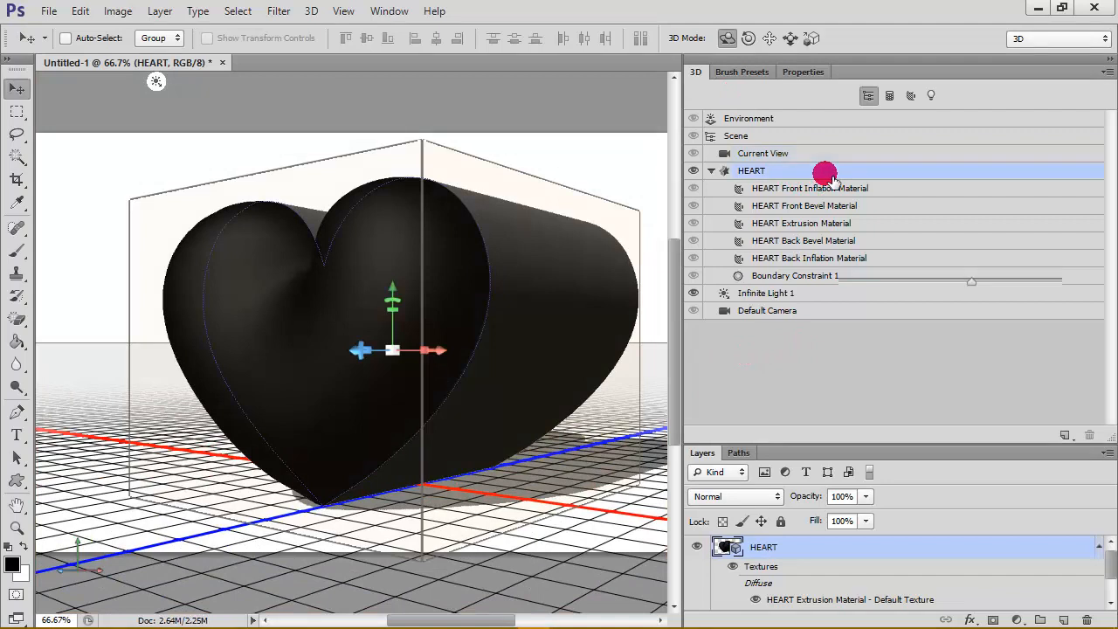
double_click(824, 171)
left_click(1088, 263)
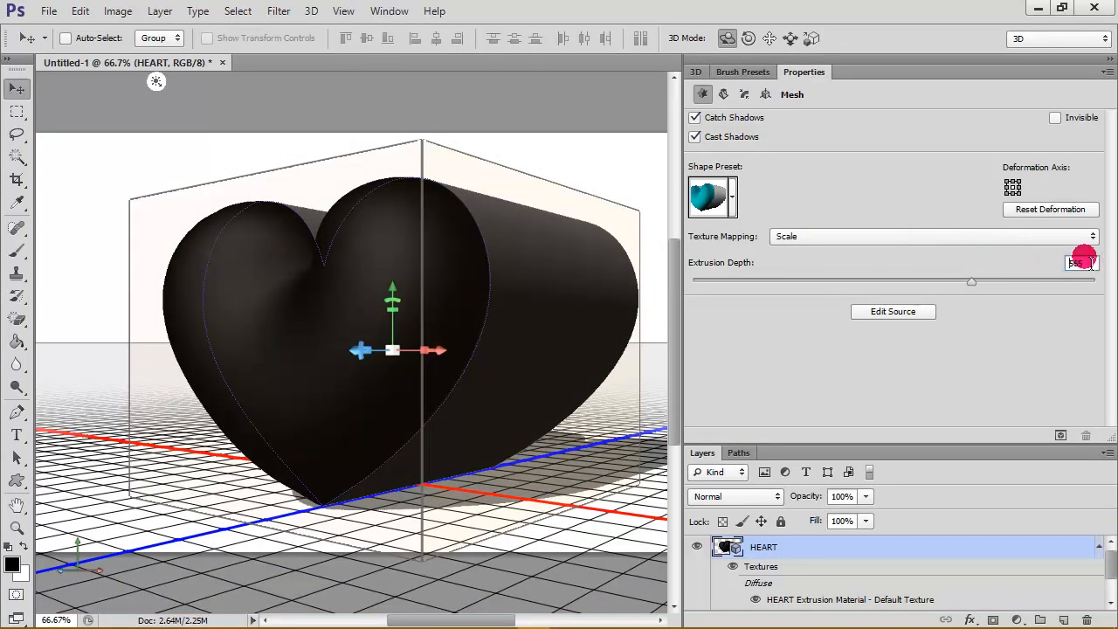
type("0")
left_click(1037, 358)
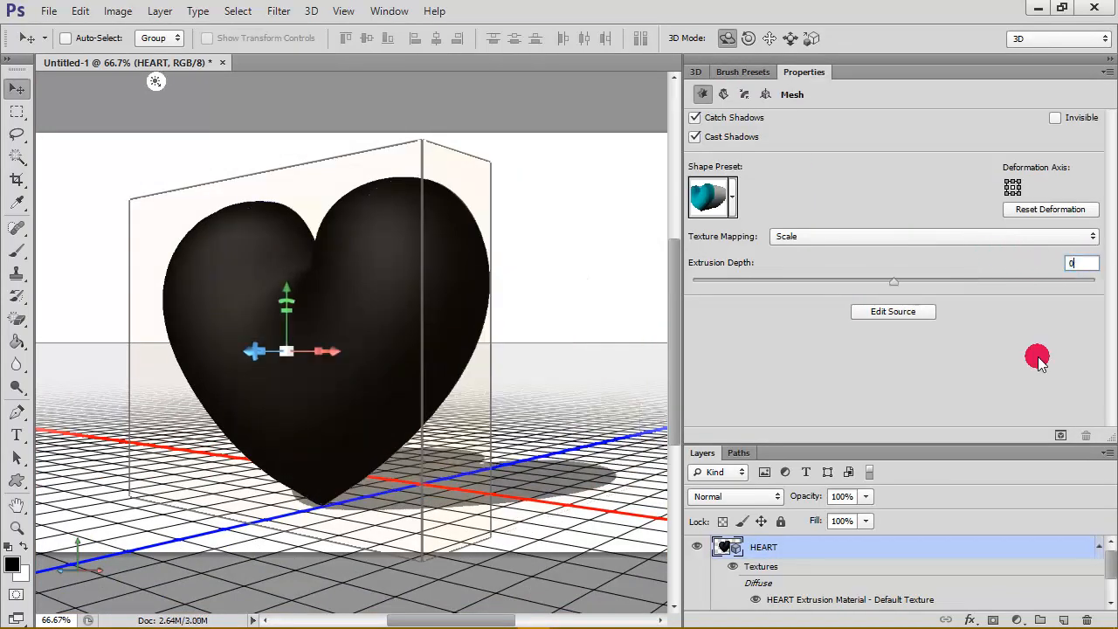
left_click_drag(560, 302, 496, 304)
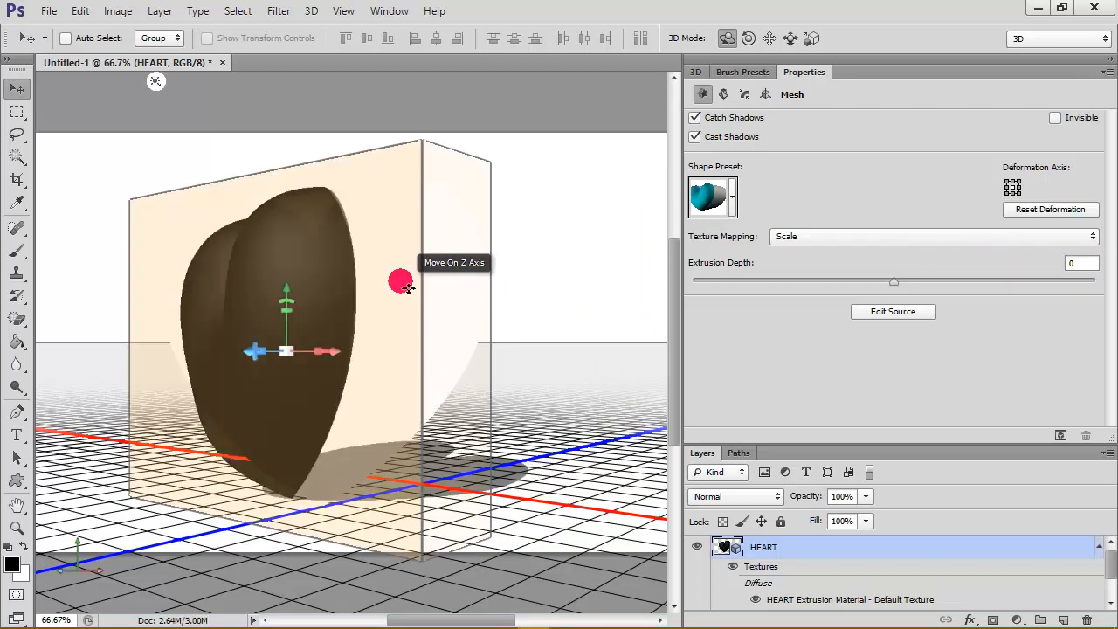
key("ctrl+z")
- Apply the cap settings to Front and Back of the heart and rotate it to face more towards the camera
left_click(750, 93)
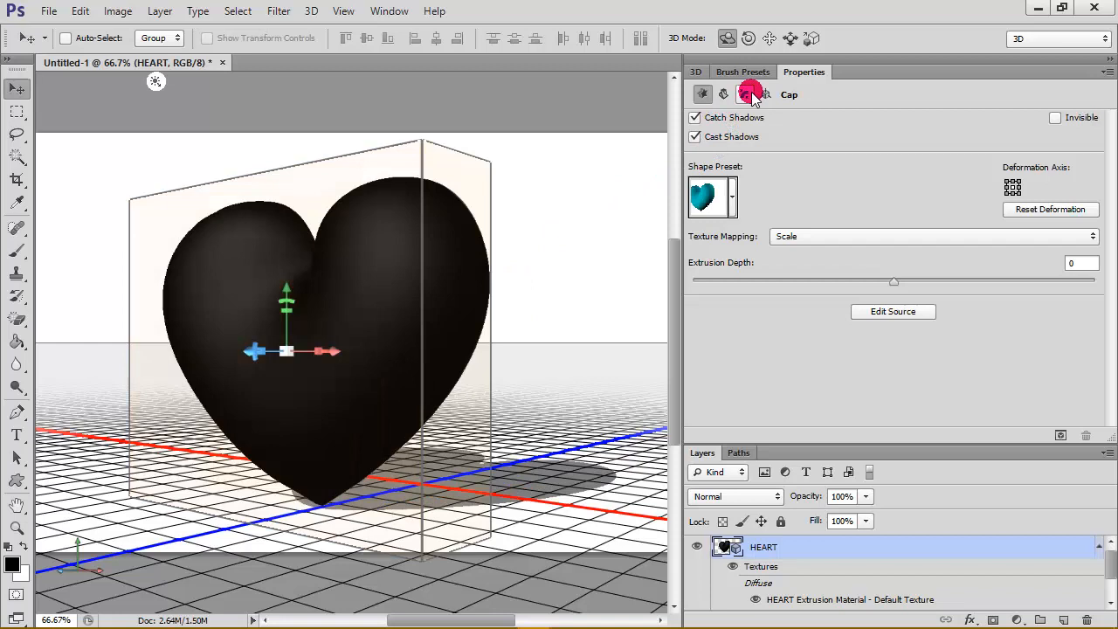
left_click(769, 120)
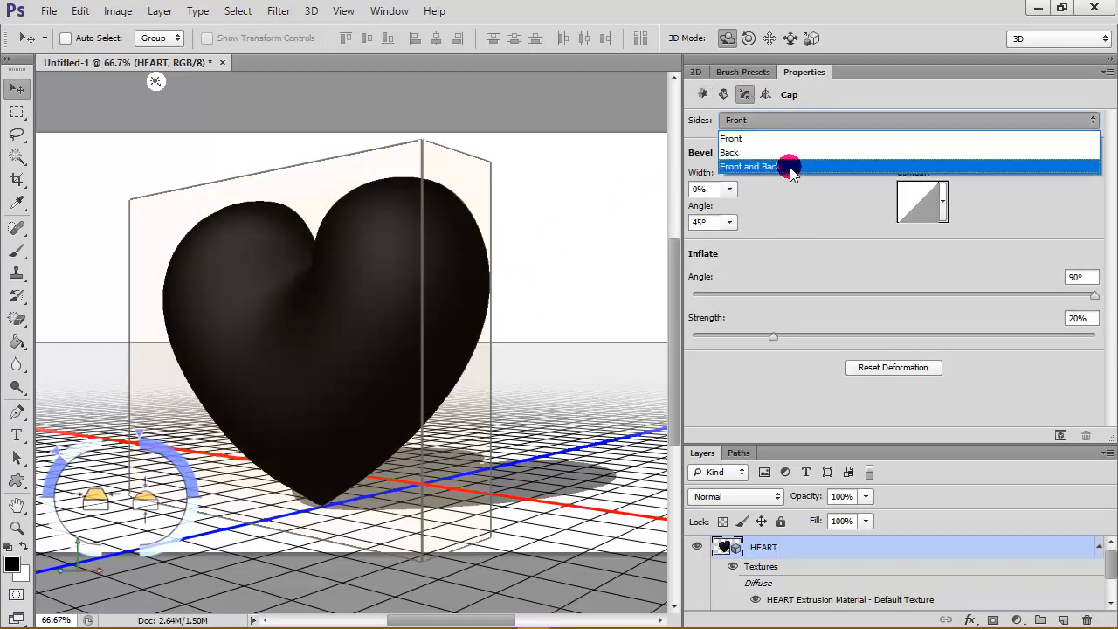
left_click(790, 167)
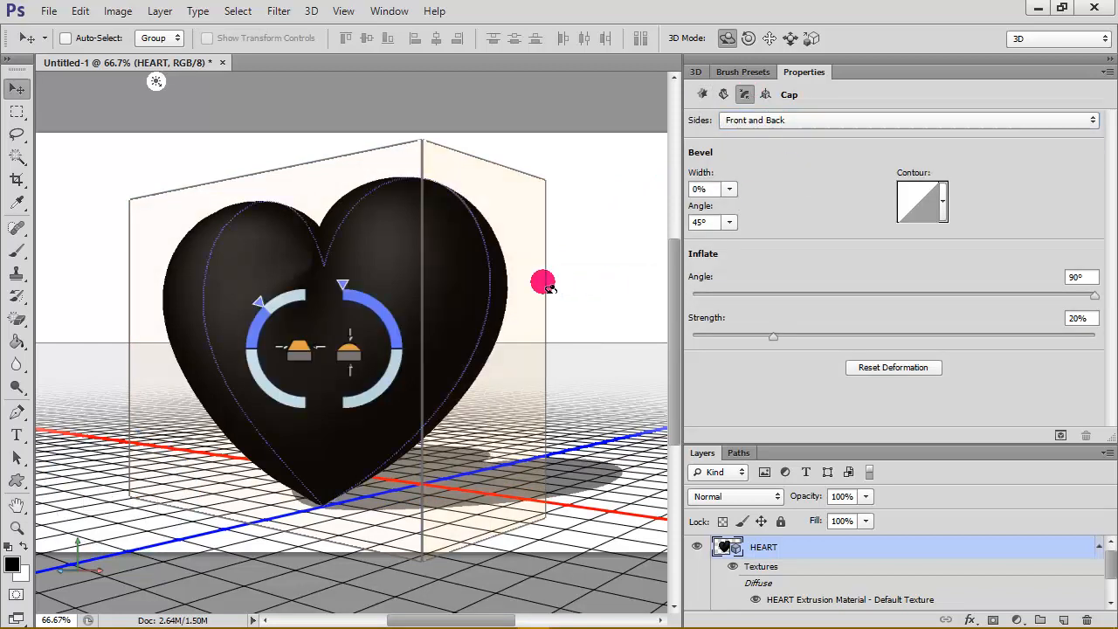
mouse_move(544, 283)
left_mouse_down()
mouse_move(437, 289)
mouse_move(567, 274)
mouse_move(565, 291)
left_mouse_up()
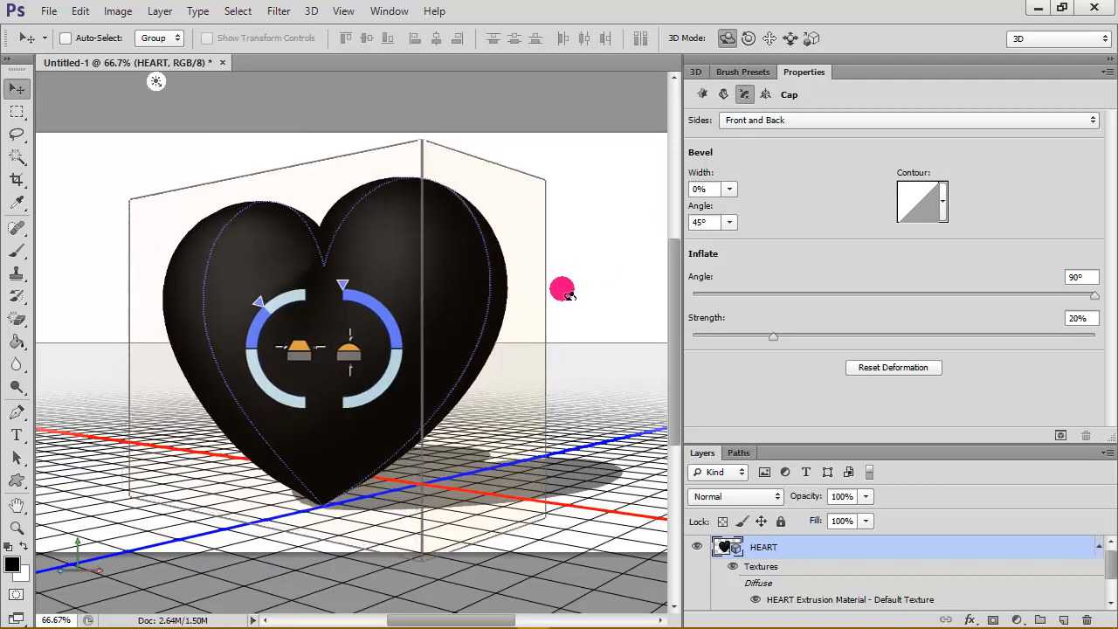
left_click_drag(581, 332, 664, 317)
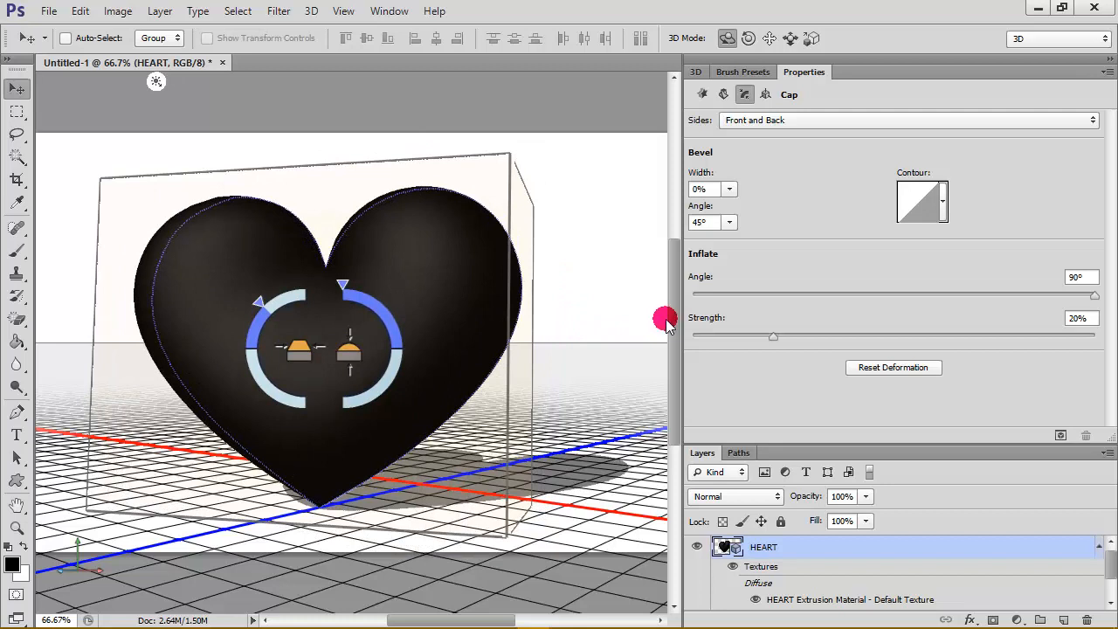
- Set the Diffuse color of the HEART Front Inflation Material to dark red (a00000)
left_click(695, 73)
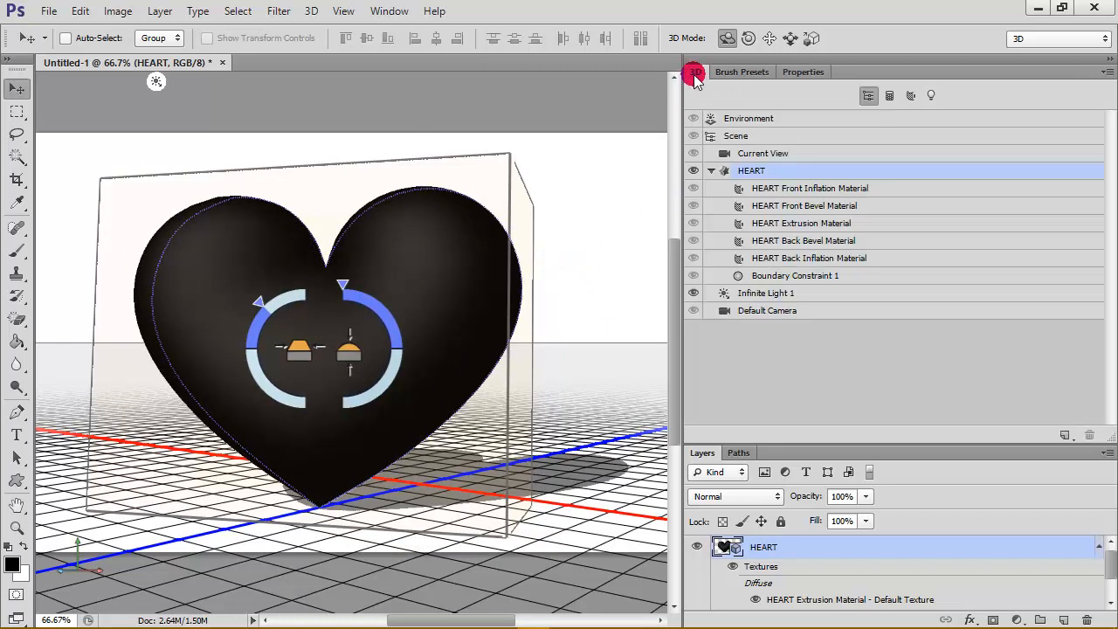
left_click(792, 189)
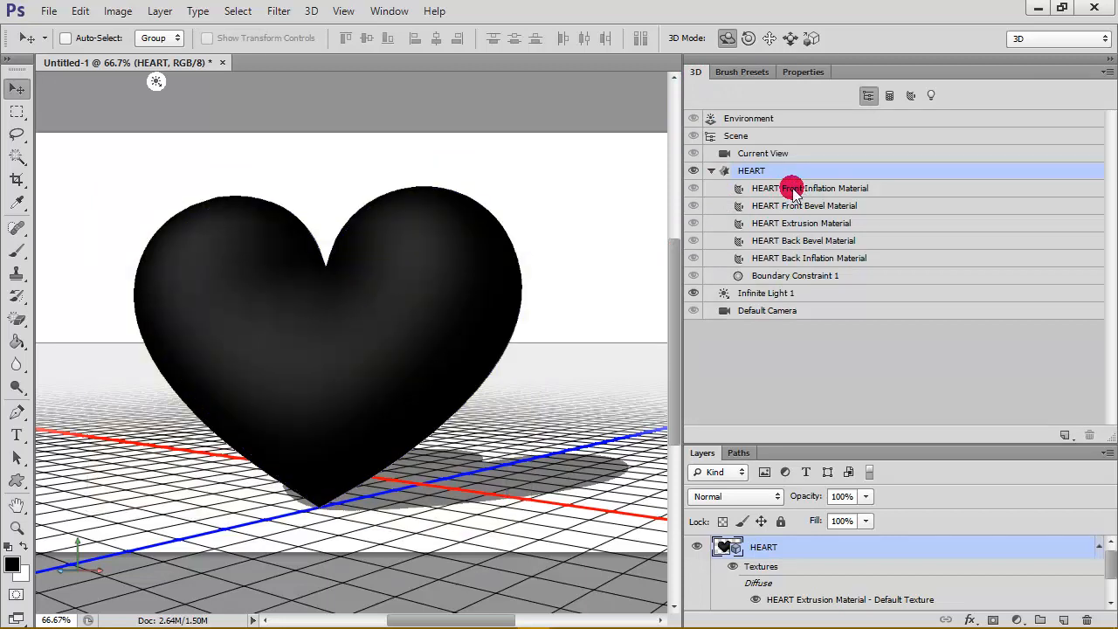
double_click(891, 187)
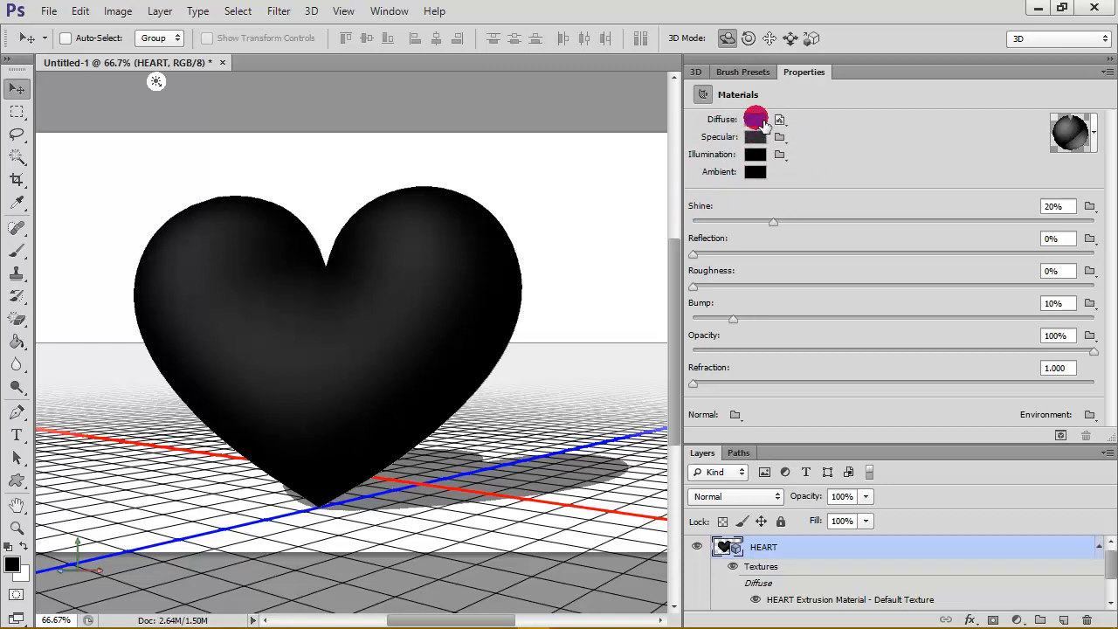
left_click(762, 121)
mouse_move(707, 236)
left_mouse_down()
mouse_move(805, 154)
mouse_move(772, 184)
left_mouse_up()
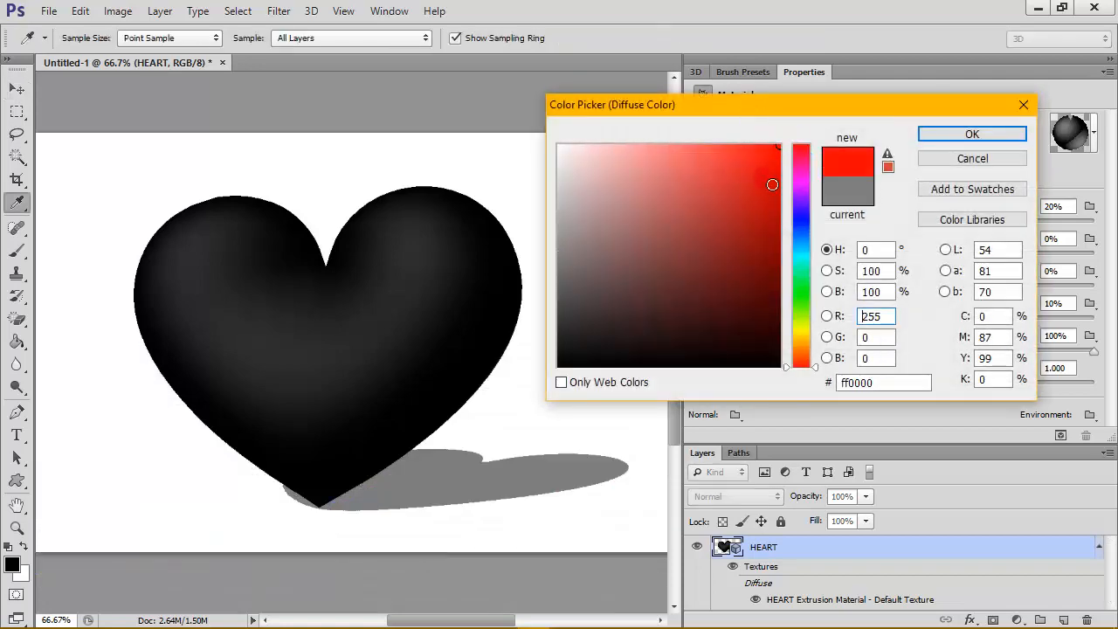
mouse_move(663, 213)
left_mouse_down()
mouse_move(834, 147)
mouse_move(789, 207)
mouse_move(802, 233)
left_mouse_up()
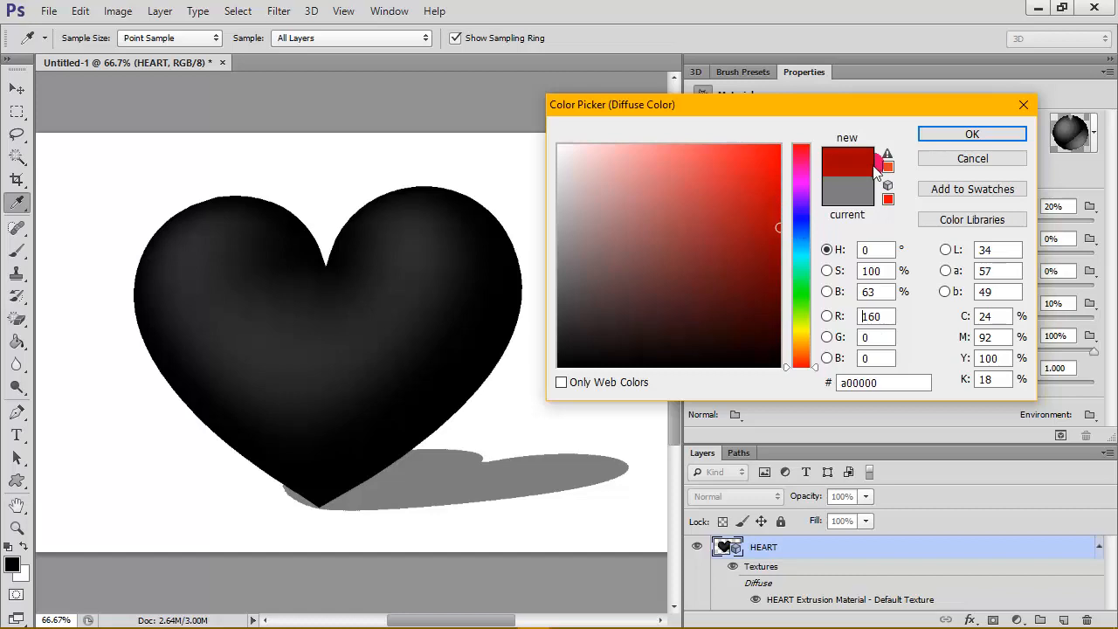
left_click(928, 134)
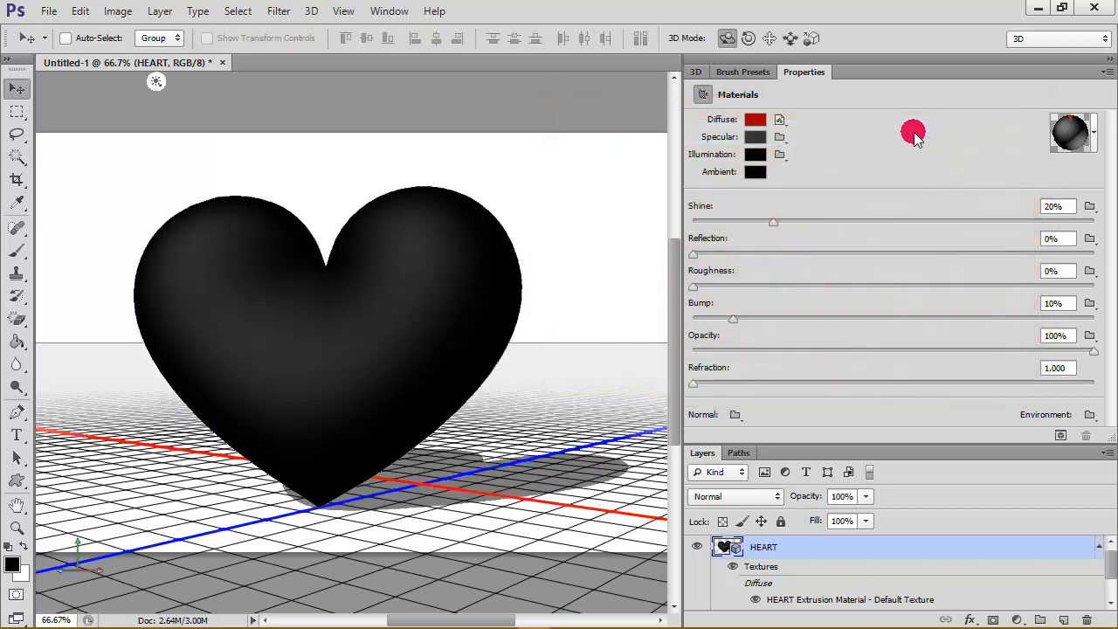
- Set the Specular color of the HEART Front Inflation Material to white (ffffff)
left_click(774, 222)
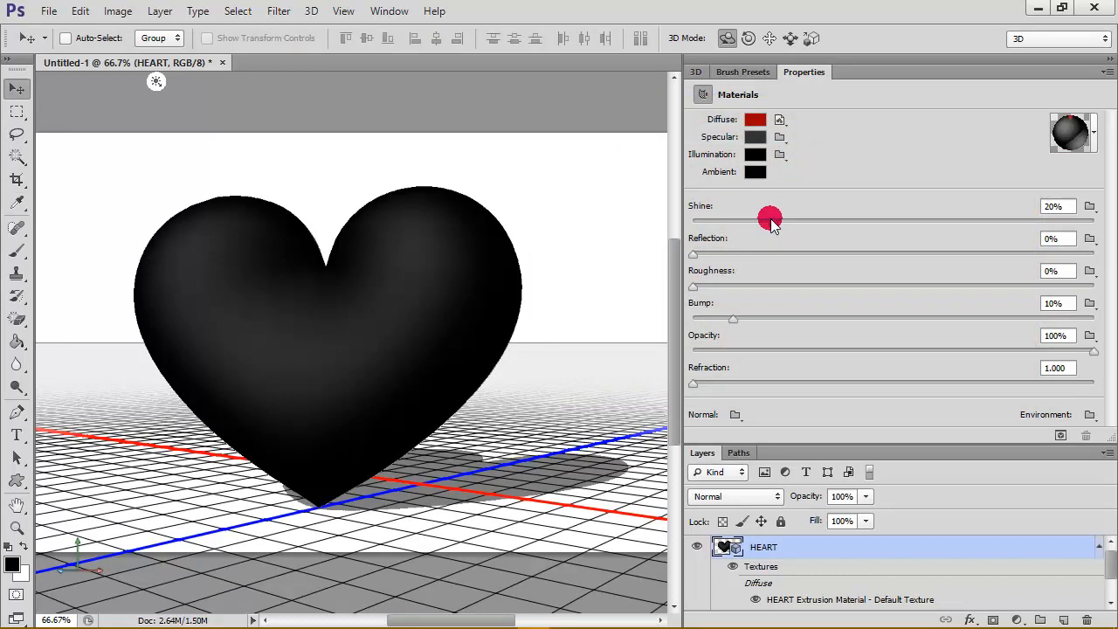
left_click(698, 71)
left_click(908, 189)
left_click(908, 189)
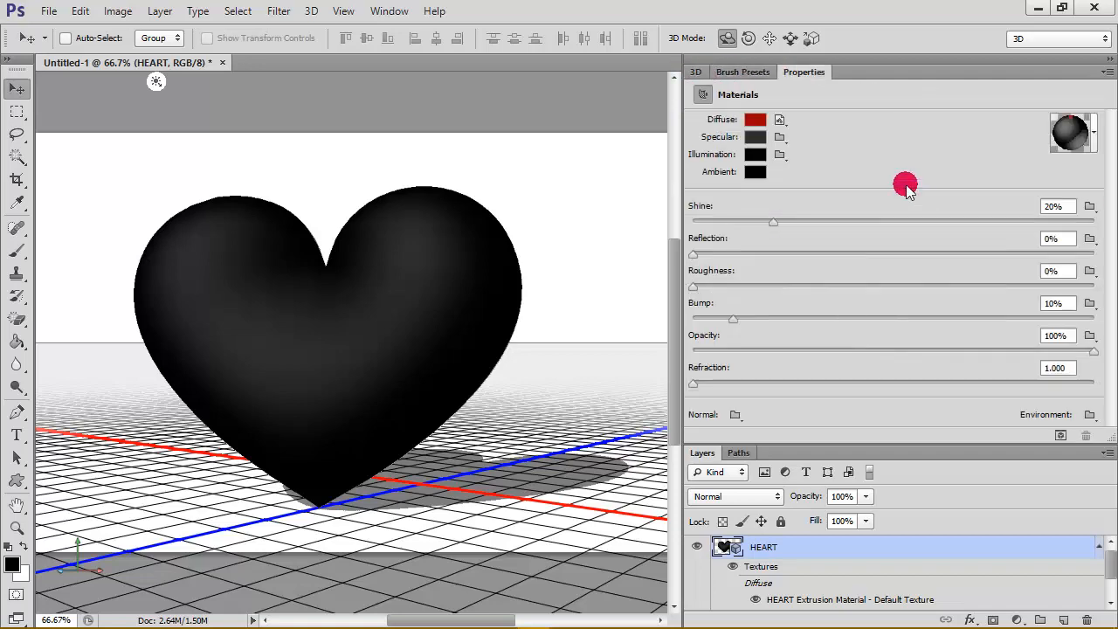
left_click(756, 138)
left_click(699, 182)
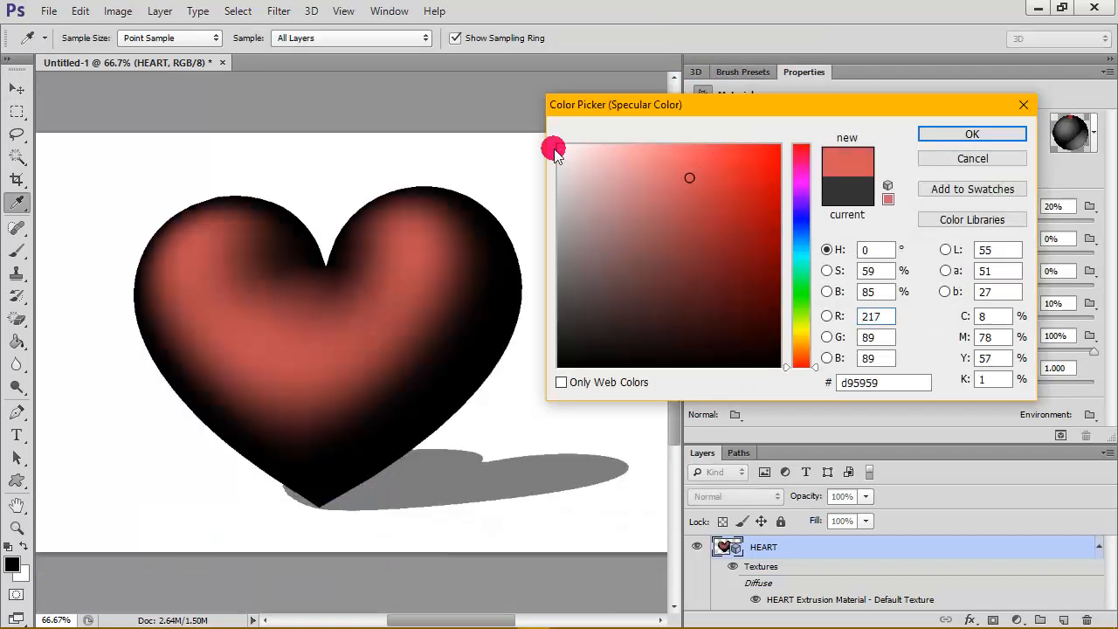
left_click_drag(624, 162, 533, 131)
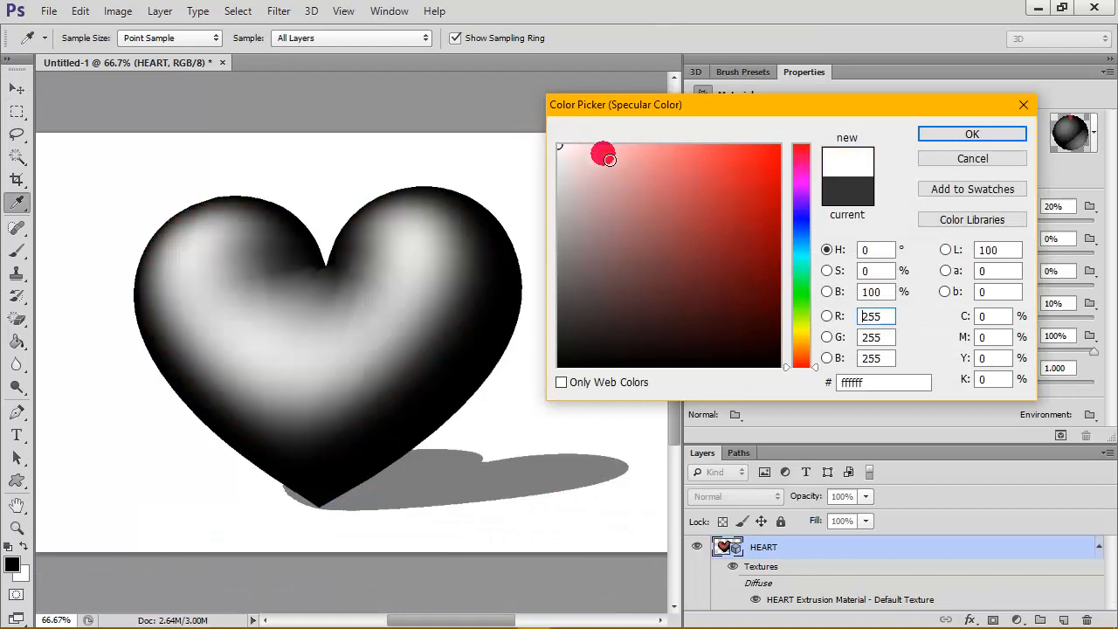
left_click(943, 135)
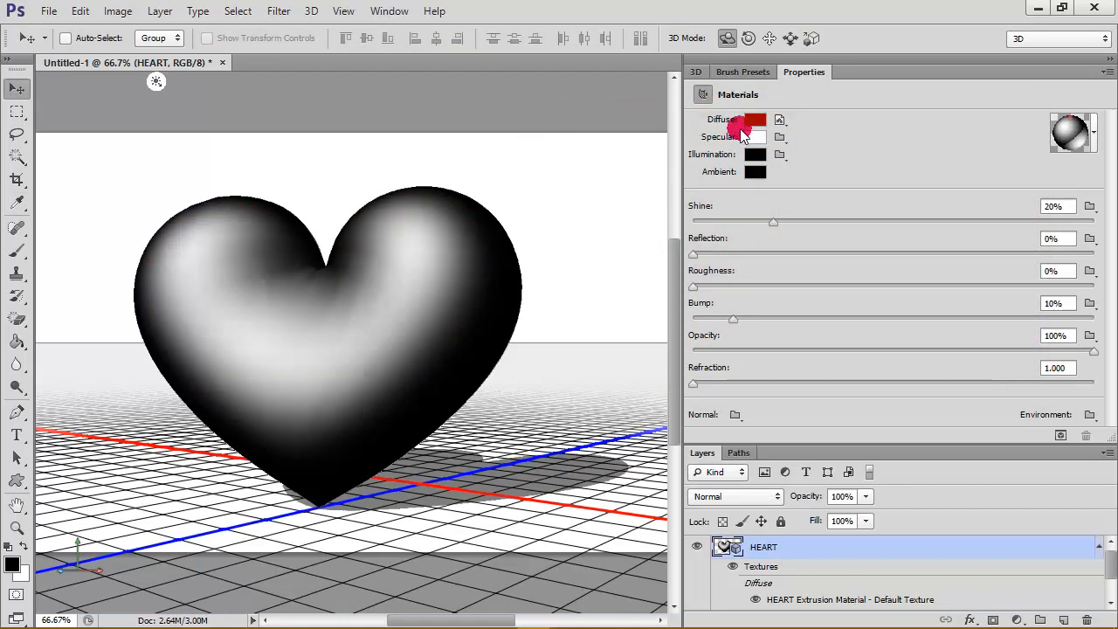
- Keep the front inflation material's black Illumination color and set its Ambient color to red
left_click(757, 155)
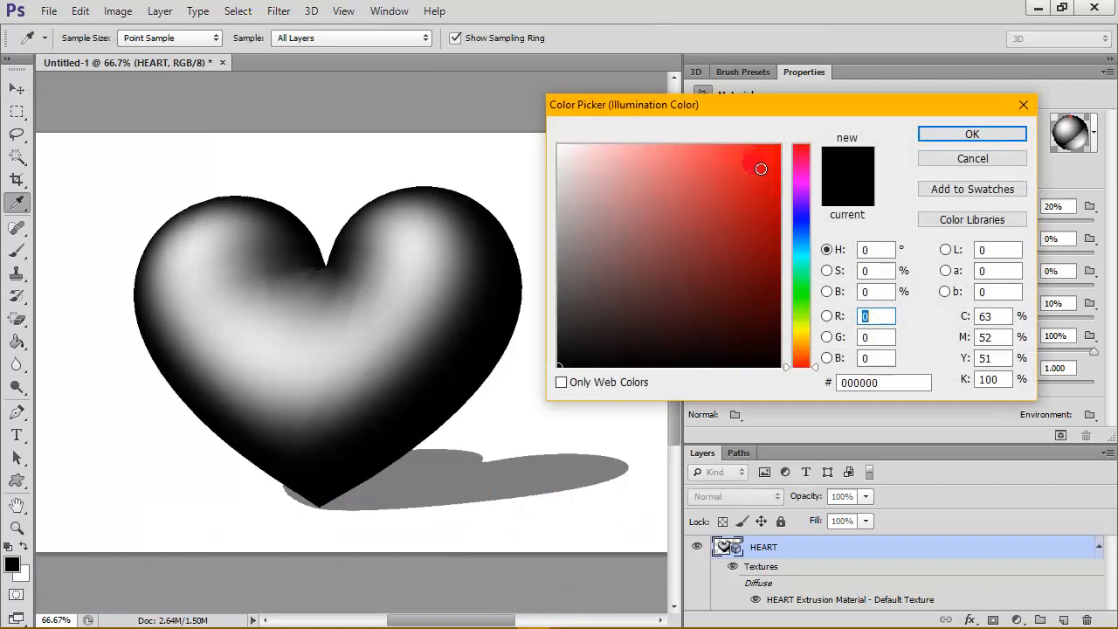
left_click(950, 137)
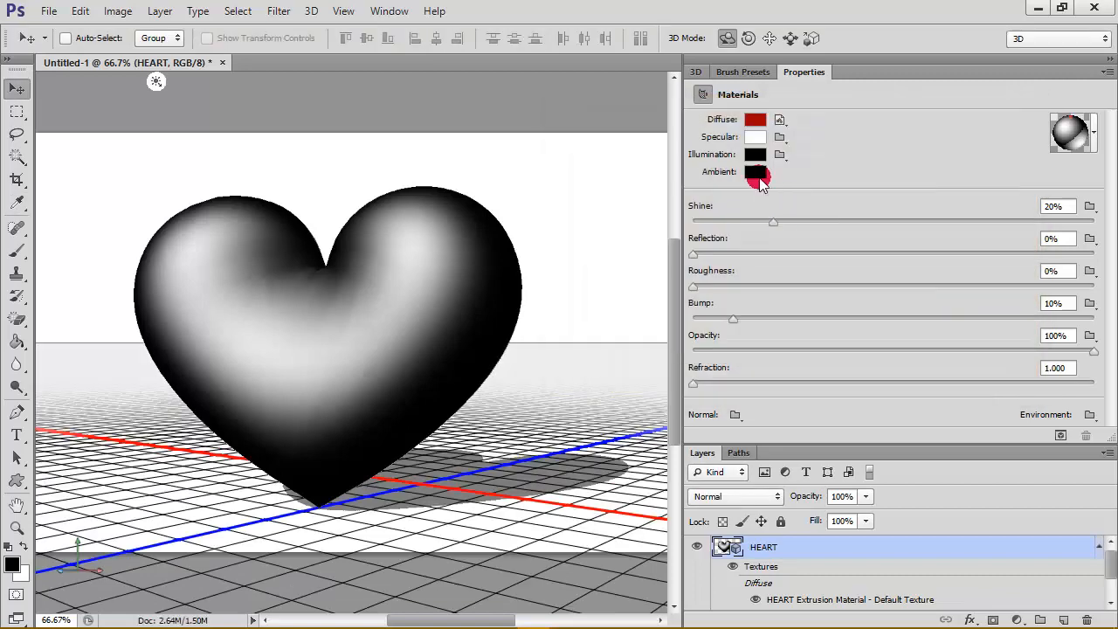
left_click(759, 178)
left_click(789, 143)
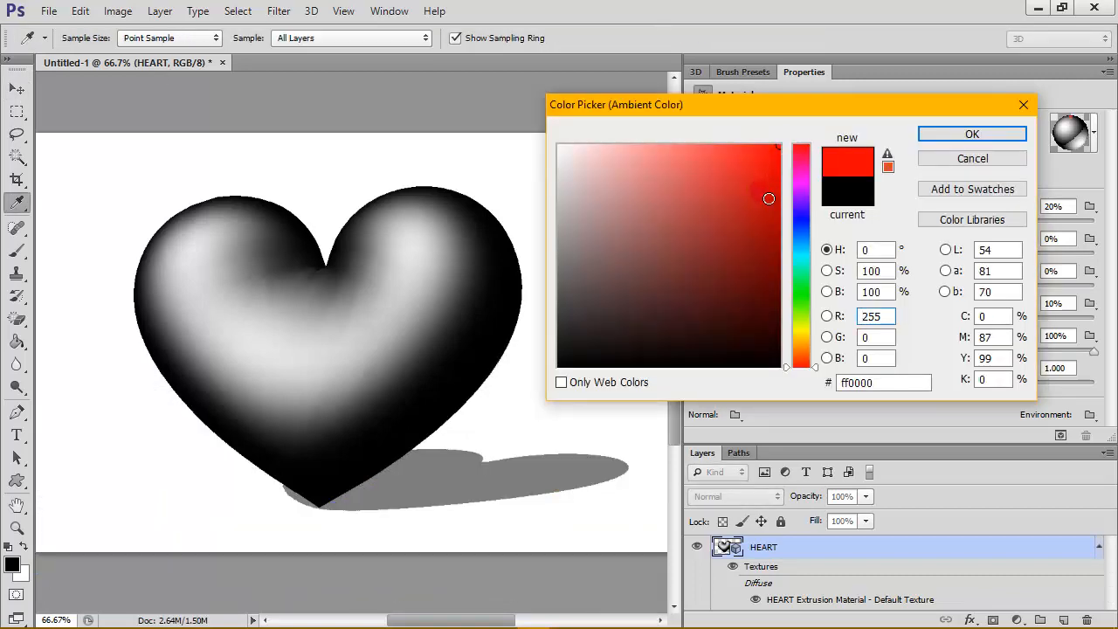
left_click(778, 194)
left_click(937, 136)
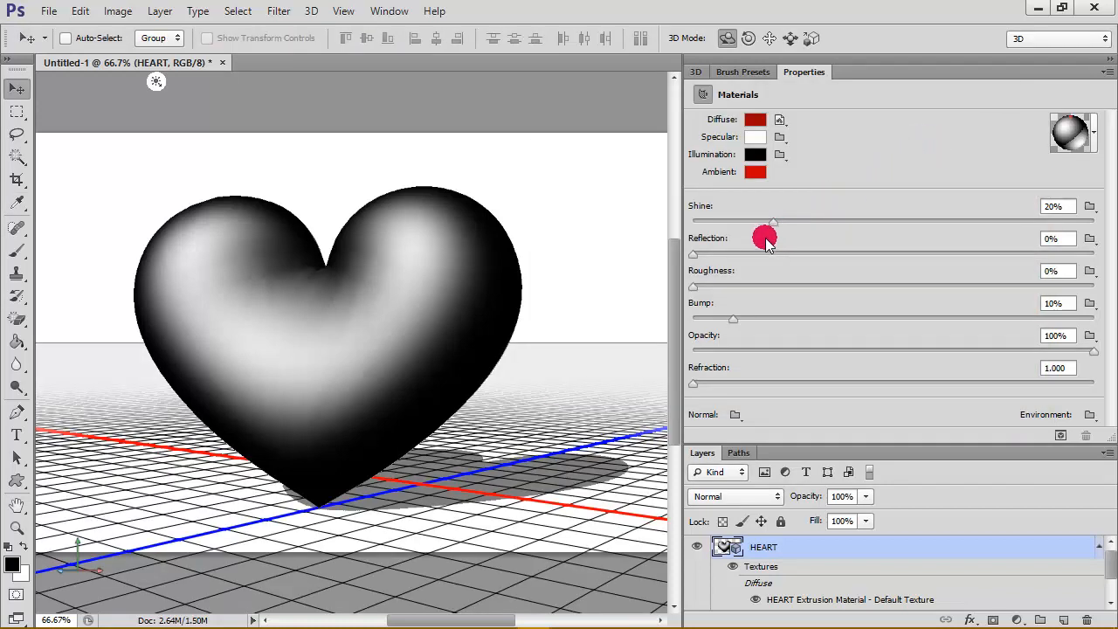
- Raise the front inflation material's Shine to 61% and its Reflection to 100%
left_click_drag(775, 225, 948, 240)
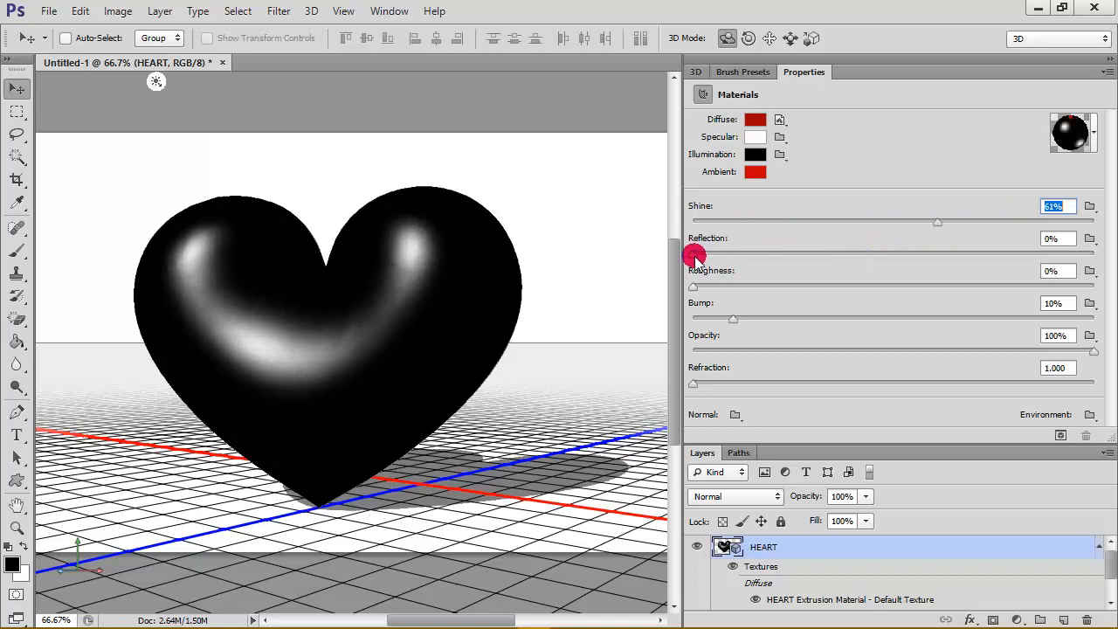
left_click_drag(694, 254, 1100, 251)
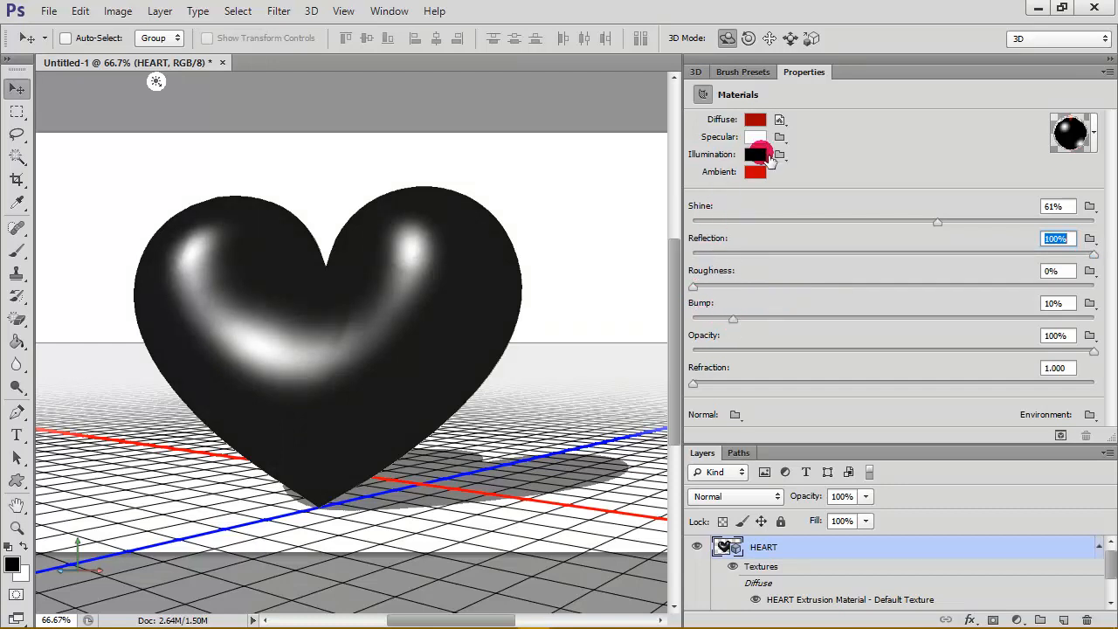
- Set the front inflation material's Illumination color to bright red and its Ambient color to dark red
left_click(764, 163)
mouse_move(738, 190)
left_mouse_down()
mouse_move(798, 190)
mouse_move(781, 315)
mouse_move(761, 254)
mouse_move(794, 216)
mouse_move(793, 175)
left_mouse_up()
left_click(923, 134)
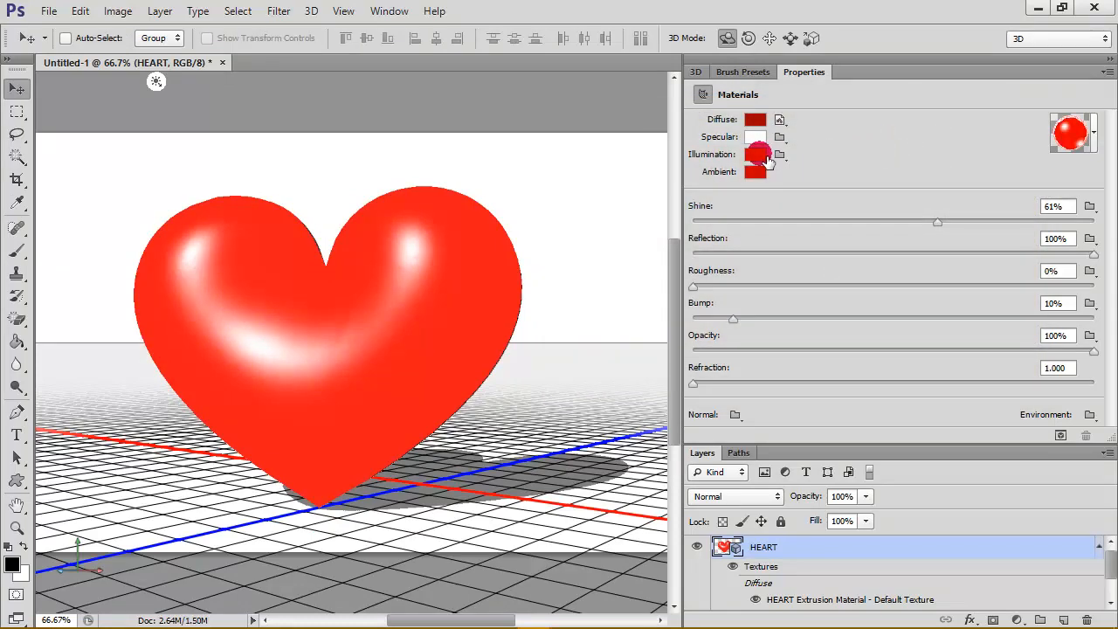
left_click(756, 172)
left_click_drag(763, 213, 785, 305)
left_click(931, 133)
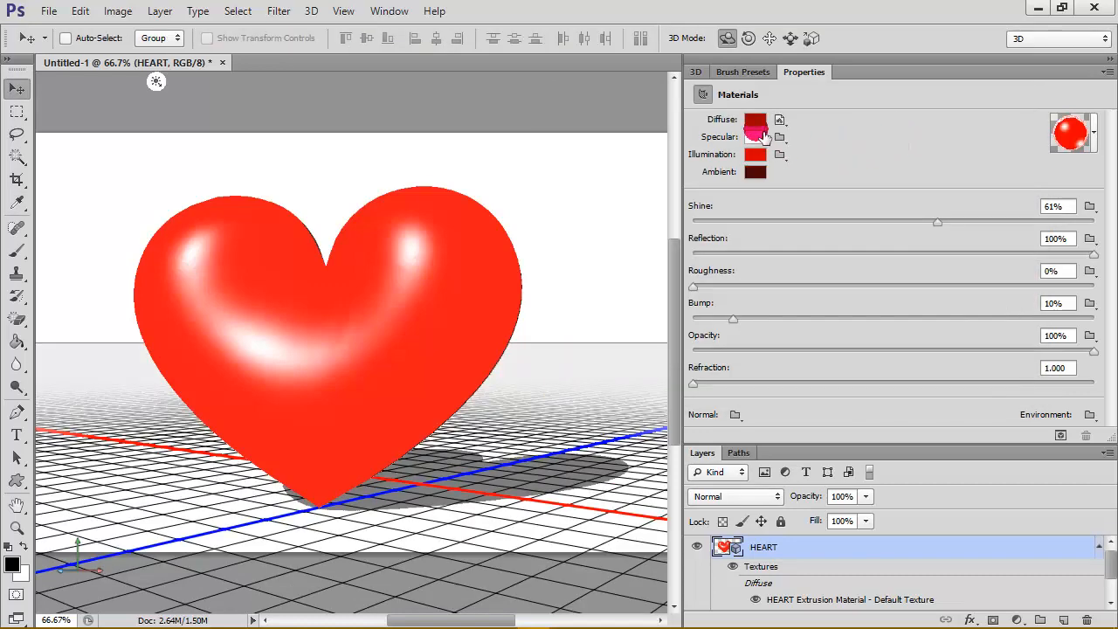
- Darken the front inflation material's Diffuse color to a deeper red
left_click(756, 119)
mouse_move(773, 272)
left_mouse_down()
mouse_move(795, 296)
mouse_move(777, 381)
mouse_move(576, 349)
mouse_move(534, 381)
mouse_move(771, 292)
mouse_move(791, 264)
left_mouse_up()
left_click(931, 135)
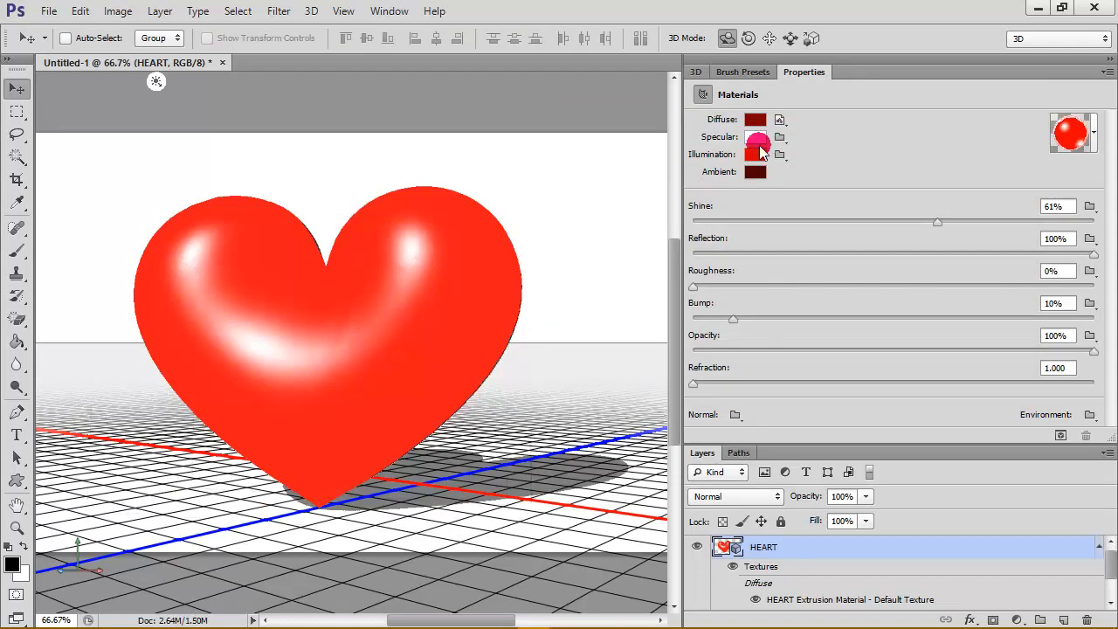
- Try a red Specular color on the front inflation material, then return it to white
left_click(758, 140)
left_click(751, 190)
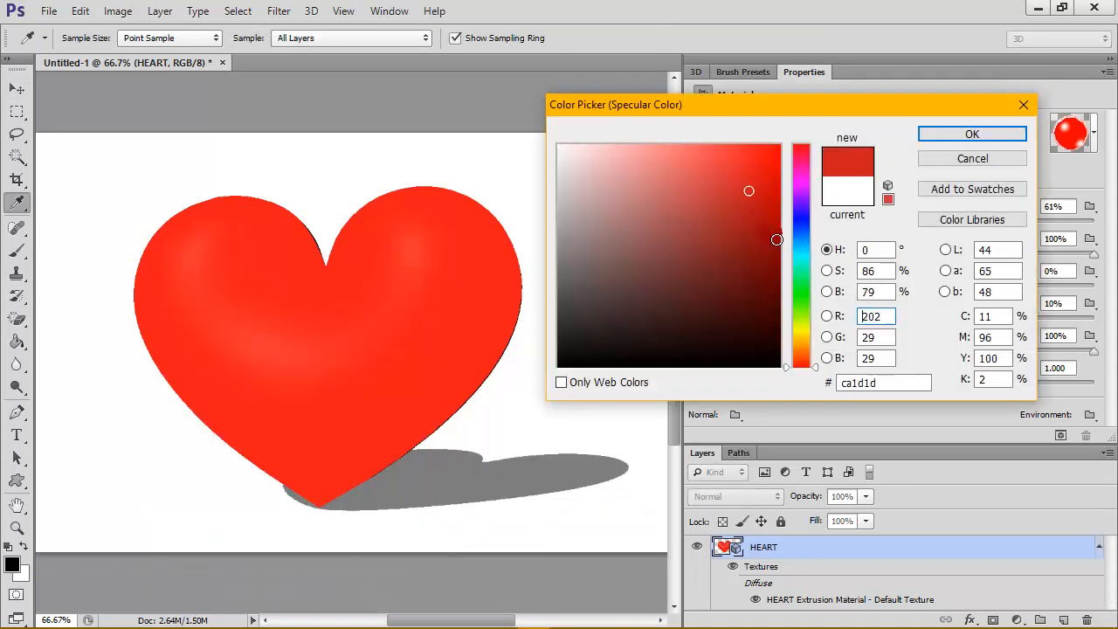
left_click_drag(777, 238, 481, 105)
left_click(937, 131)
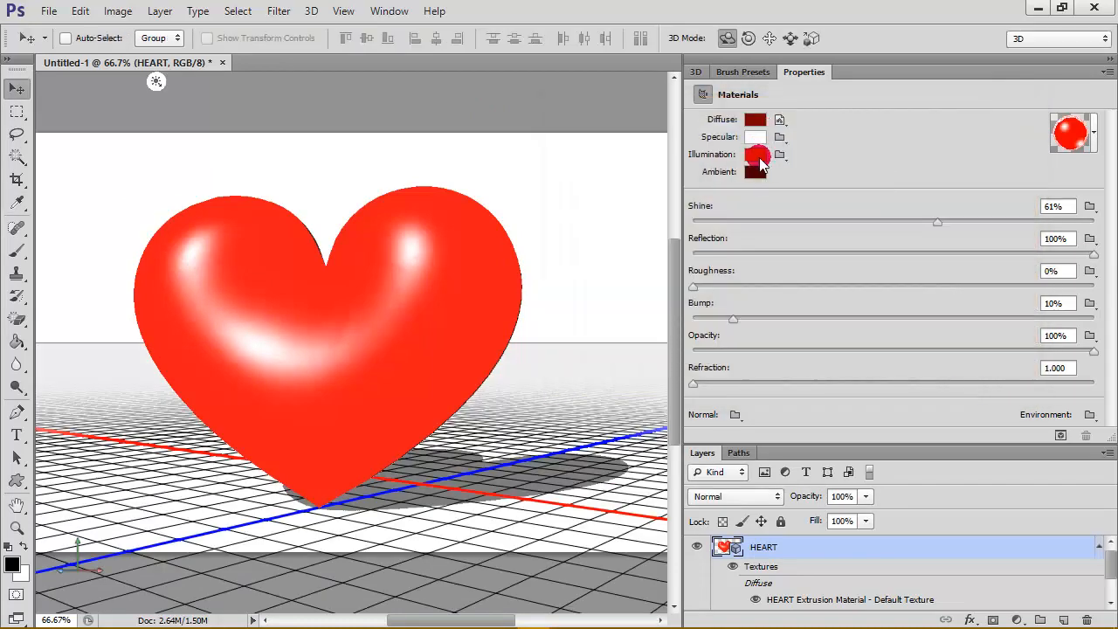
- Try several darker reds for the front inflation material's Illumination color and apply a dark red
left_click(756, 155)
left_click_drag(779, 282, 784, 296)
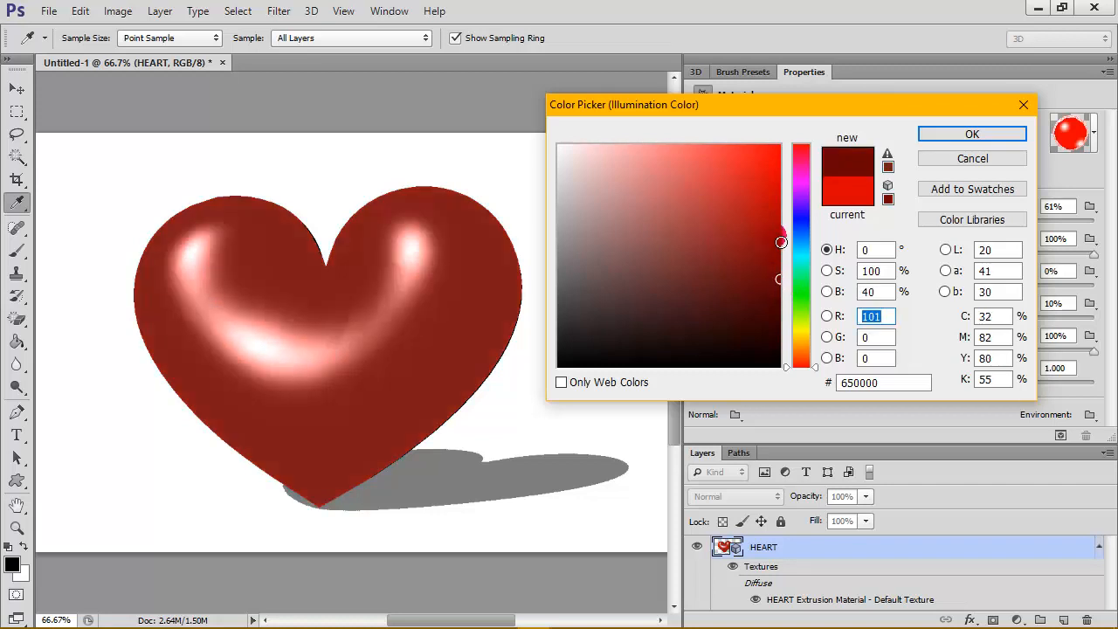
left_click_drag(780, 241, 789, 244)
left_click_drag(781, 217, 793, 221)
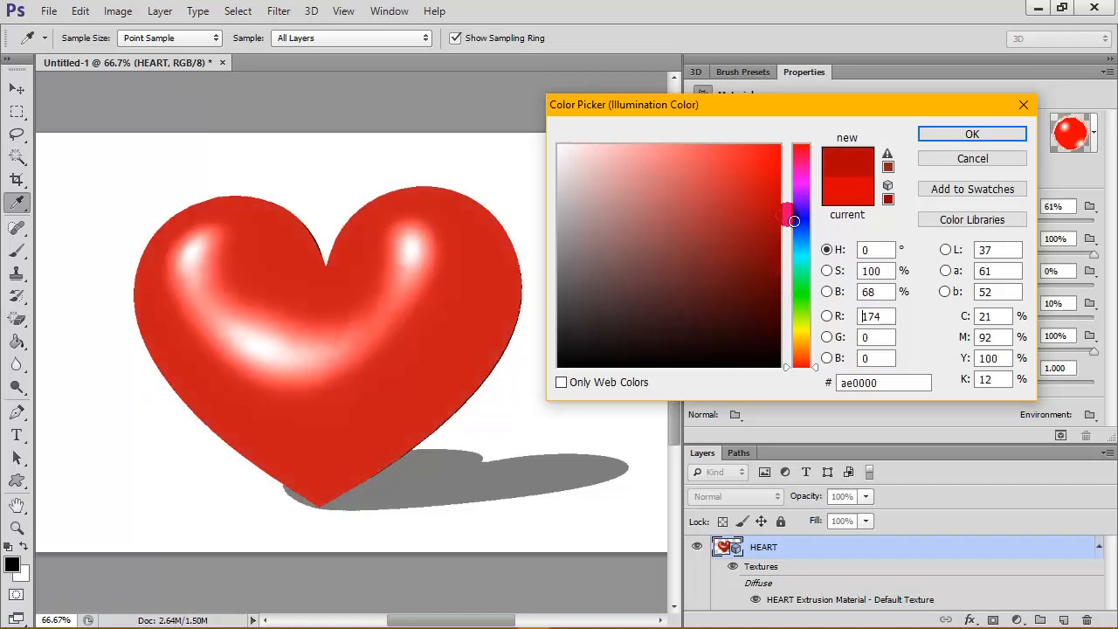
mouse_move(787, 299)
left_mouse_down()
mouse_move(804, 382)
mouse_move(804, 287)
mouse_move(822, 243)
left_mouse_up()
left_click(965, 132)
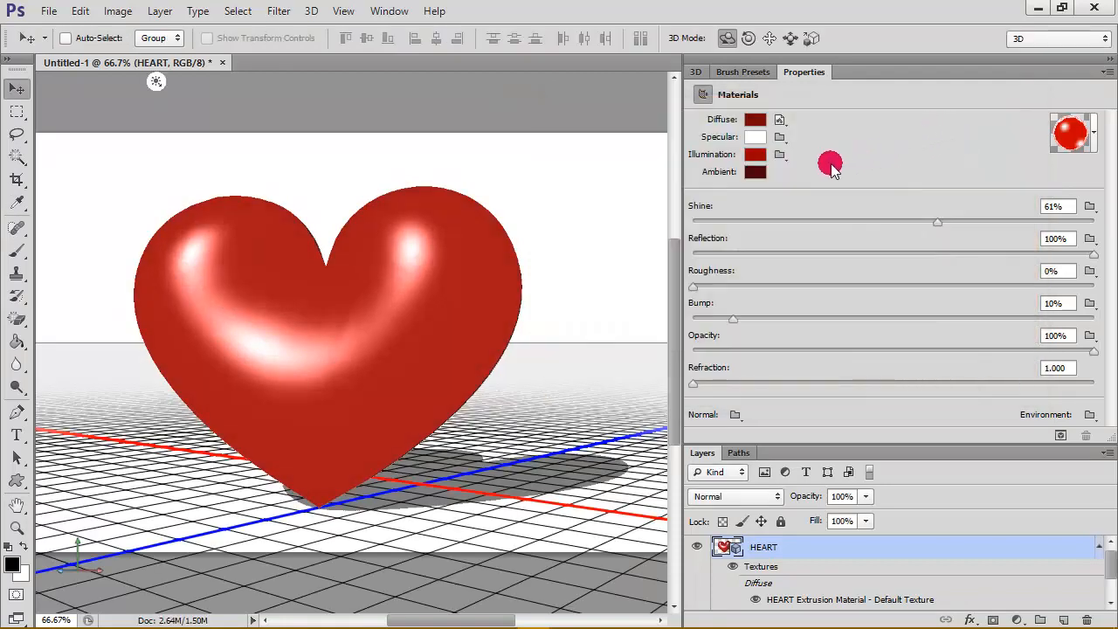
- Set the front inflation material's Ambient color to bright red (fe0000)
left_click(756, 171)
left_click(784, 138)
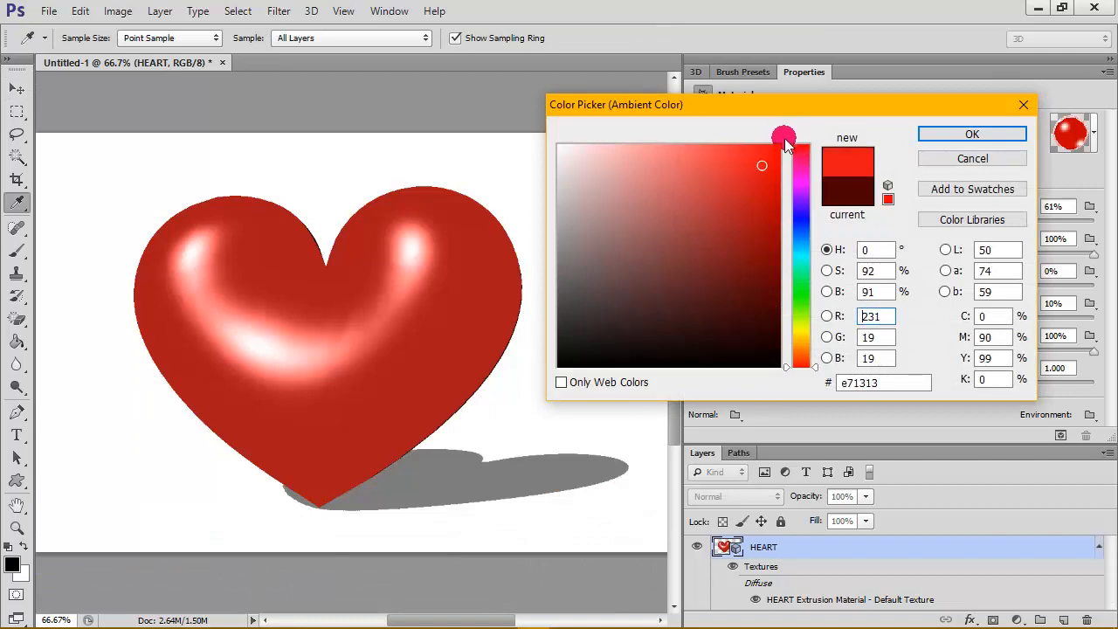
mouse_move(772, 162)
left_mouse_down()
mouse_move(789, 143)
mouse_move(865, 125)
left_mouse_up()
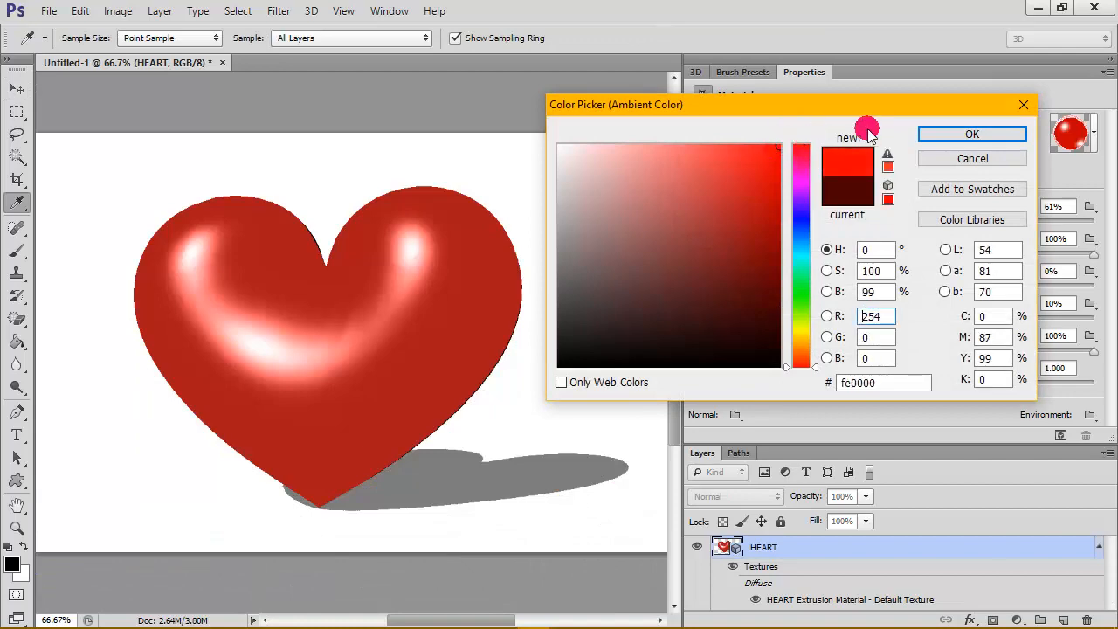
left_click(924, 131)
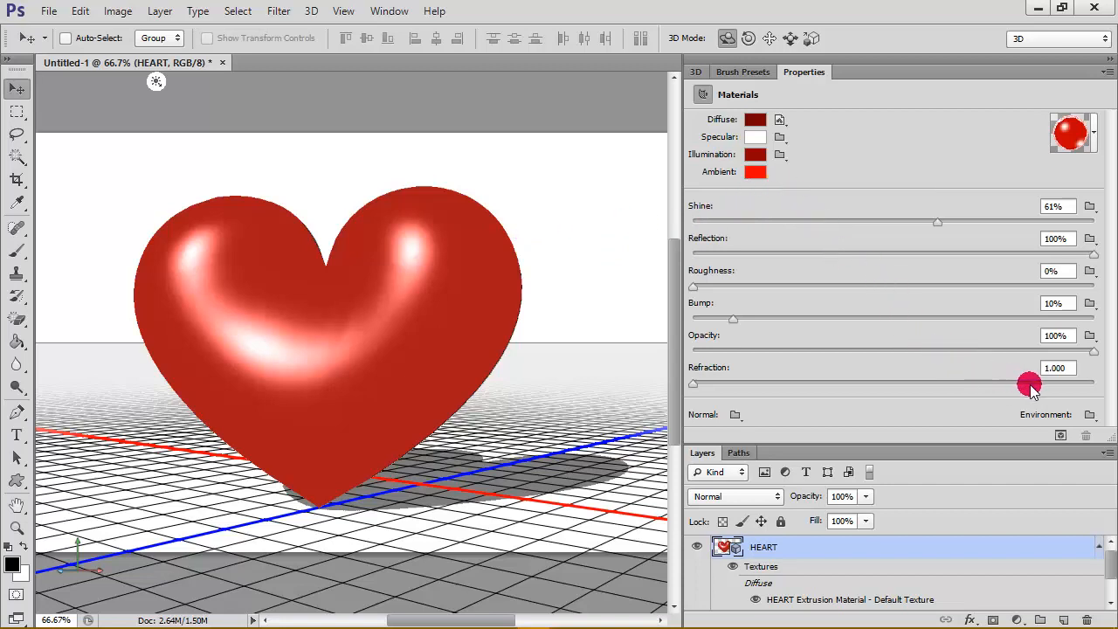
- Keep Refraction at 1.000 and Opacity at 100%, set Shine to 68%, and check the highlights from a slightly rotated camera view
mouse_move(696, 386)
left_mouse_down()
mouse_move(896, 393)
mouse_move(686, 388)
left_mouse_up()
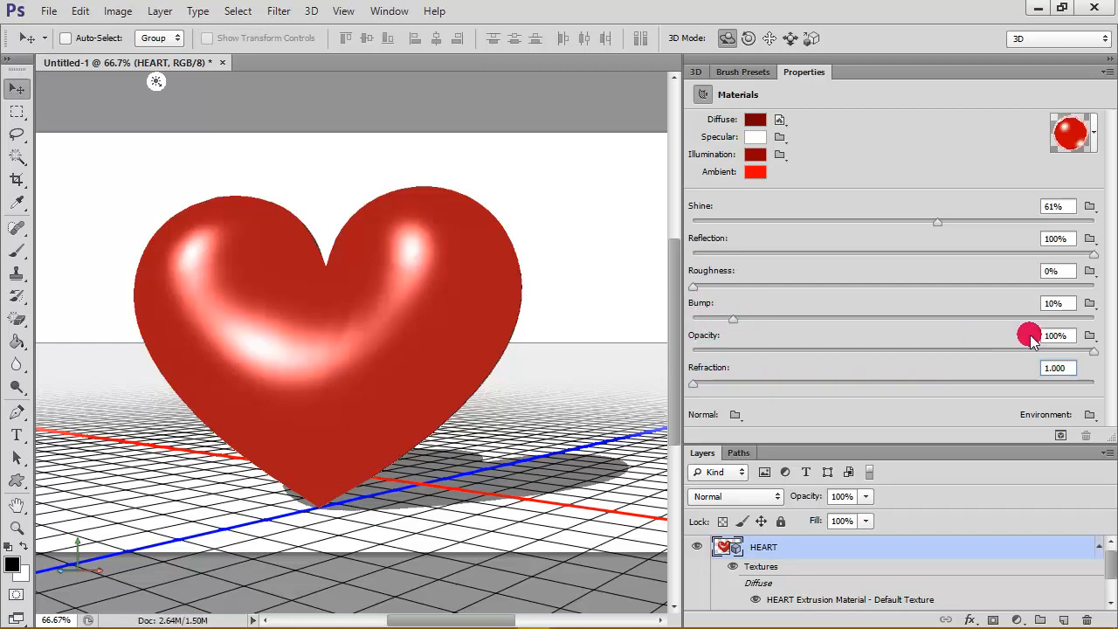
mouse_move(1091, 350)
left_mouse_down()
mouse_move(611, 357)
mouse_move(1091, 362)
mouse_move(1111, 347)
left_mouse_up()
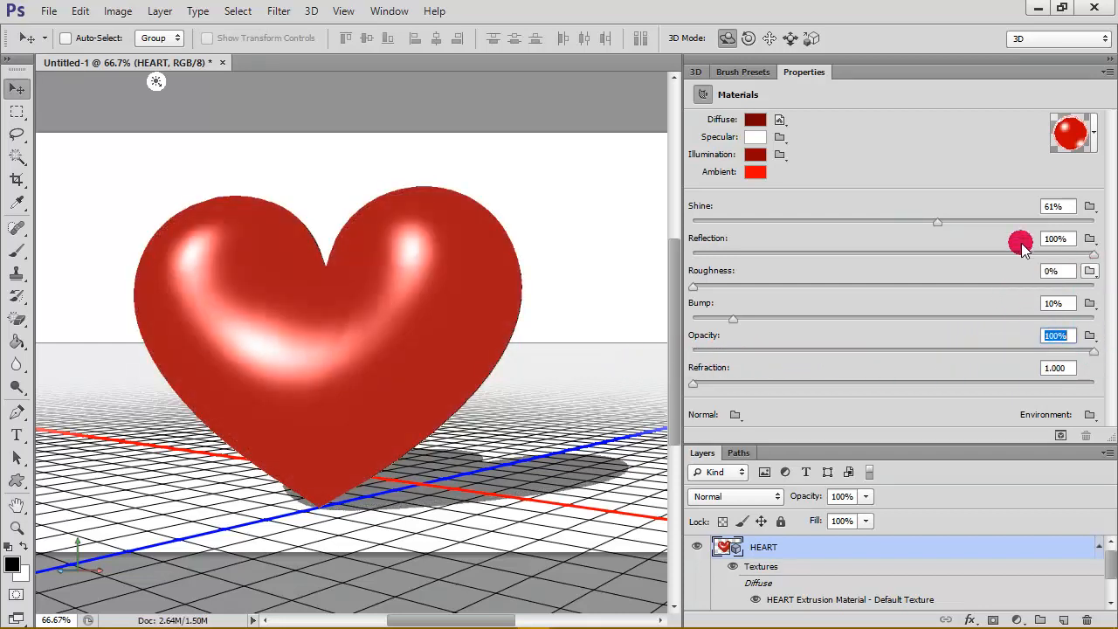
left_click_drag(935, 224, 965, 222)
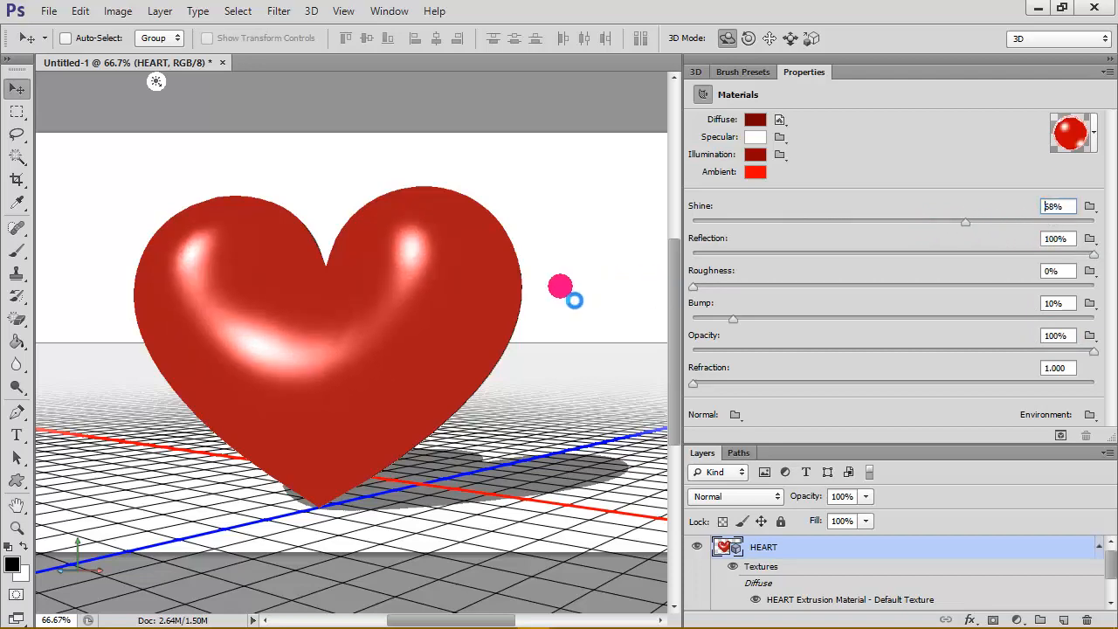
left_click(594, 303)
left_click_drag(584, 304, 531, 312)
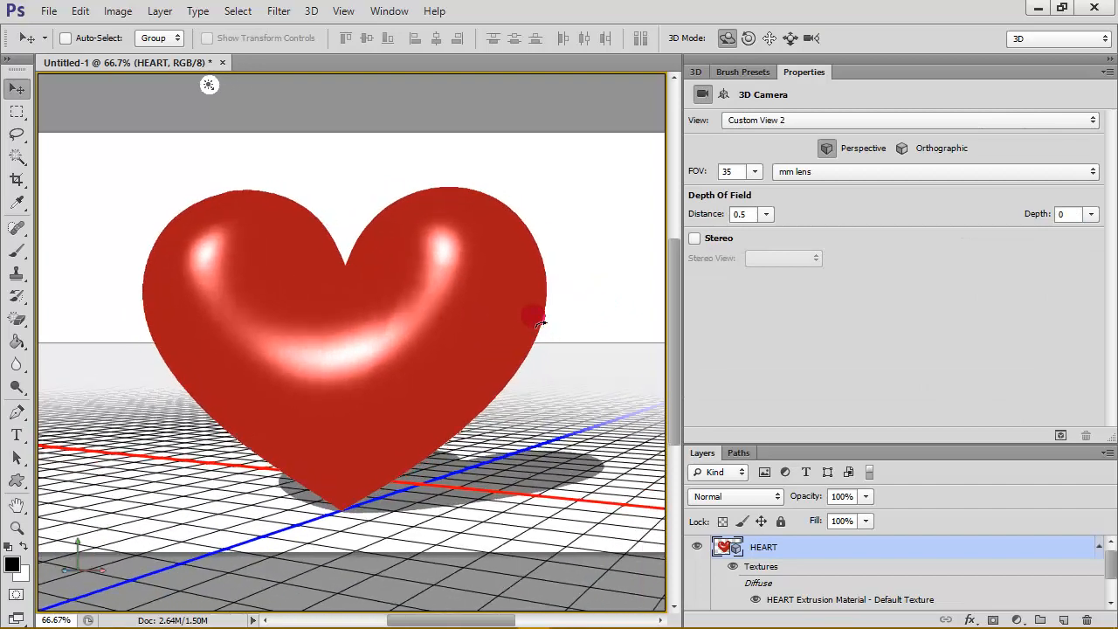
- Save the HEART Front Inflation Material as a new material preset named HEART2
left_click(693, 71)
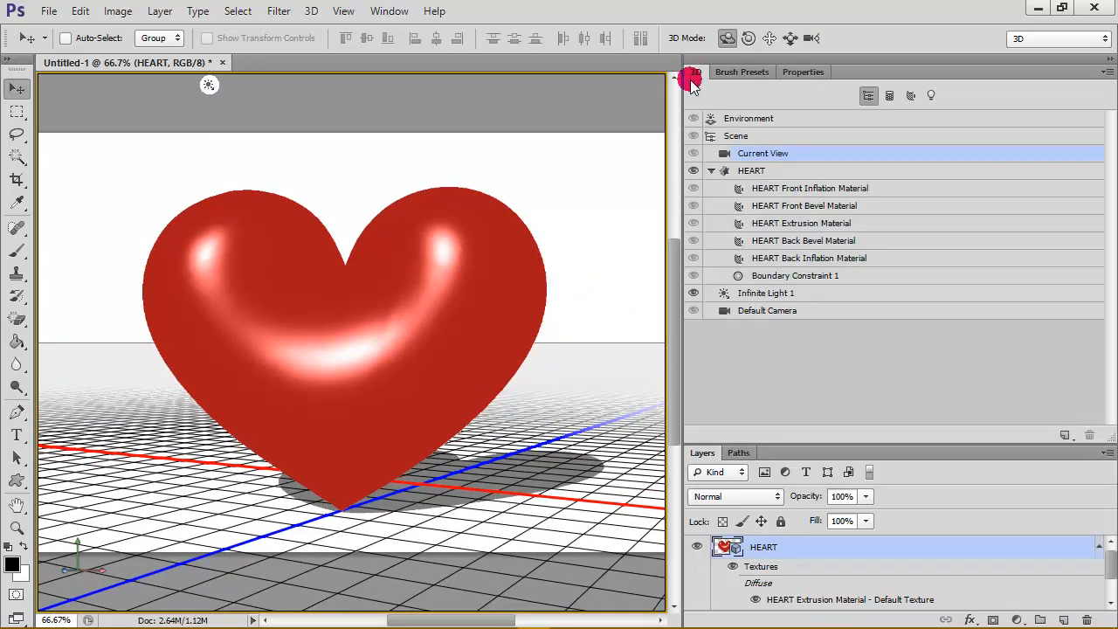
left_click(913, 172)
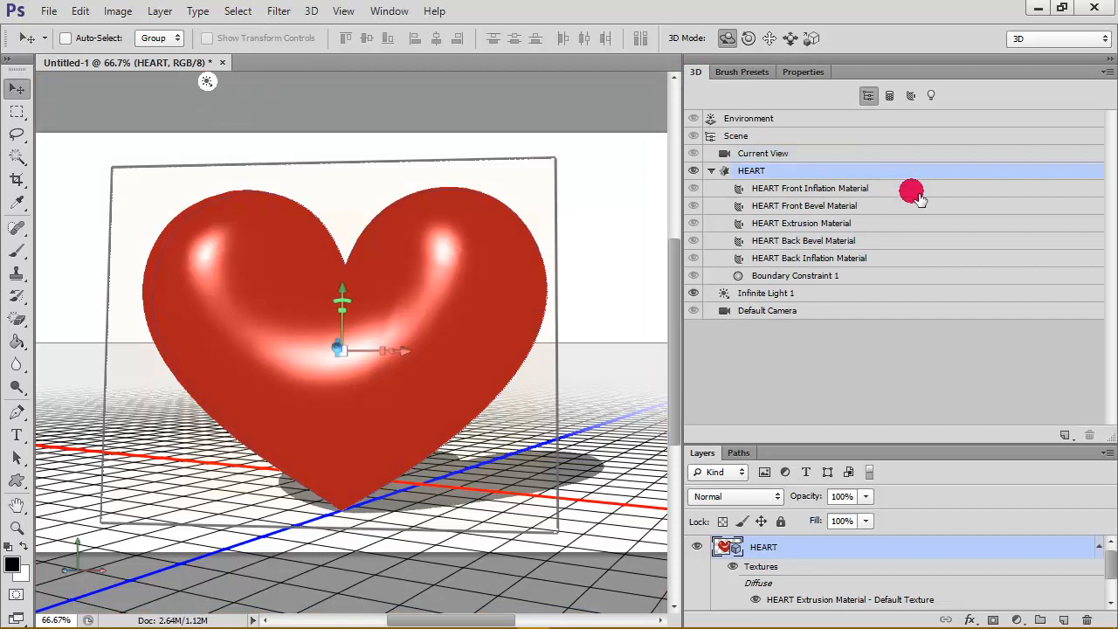
double_click(914, 189)
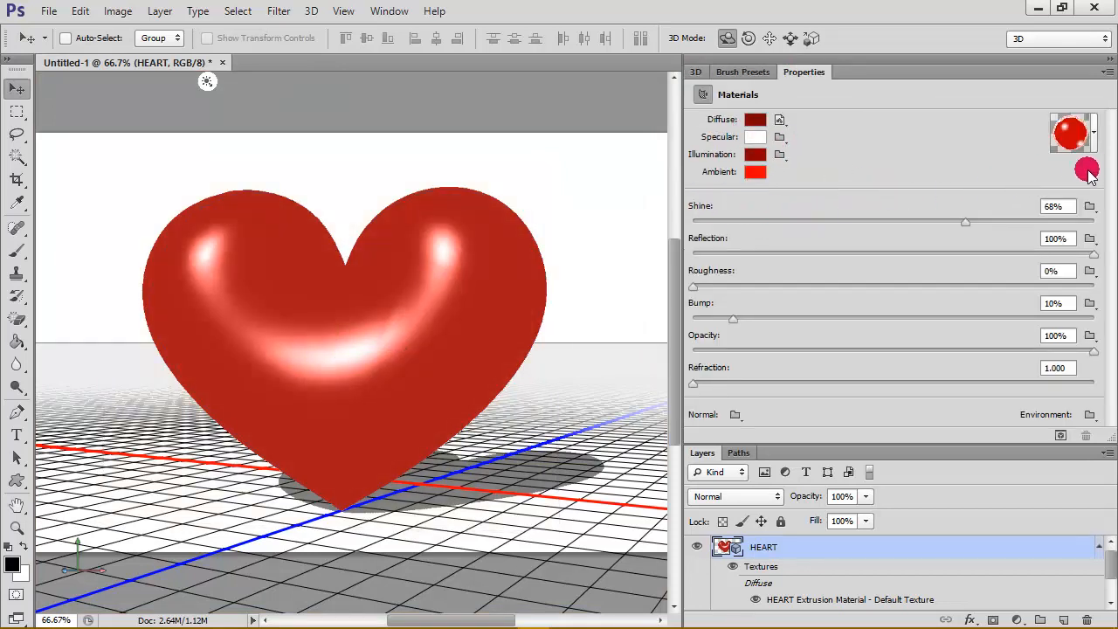
left_click(1095, 140)
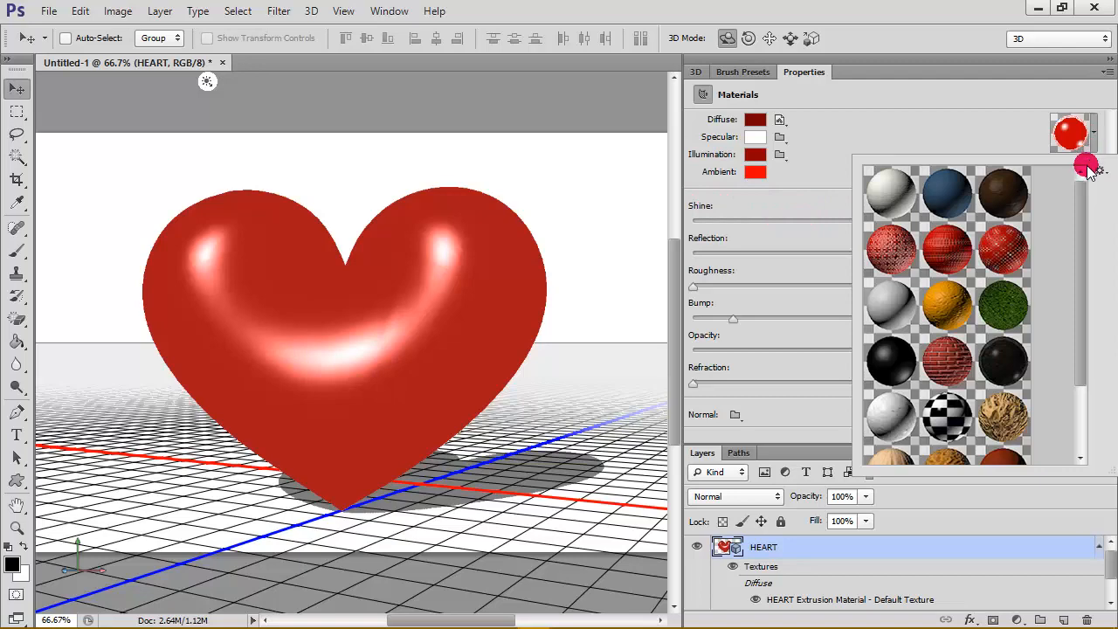
left_click(1098, 170)
left_click(1013, 185)
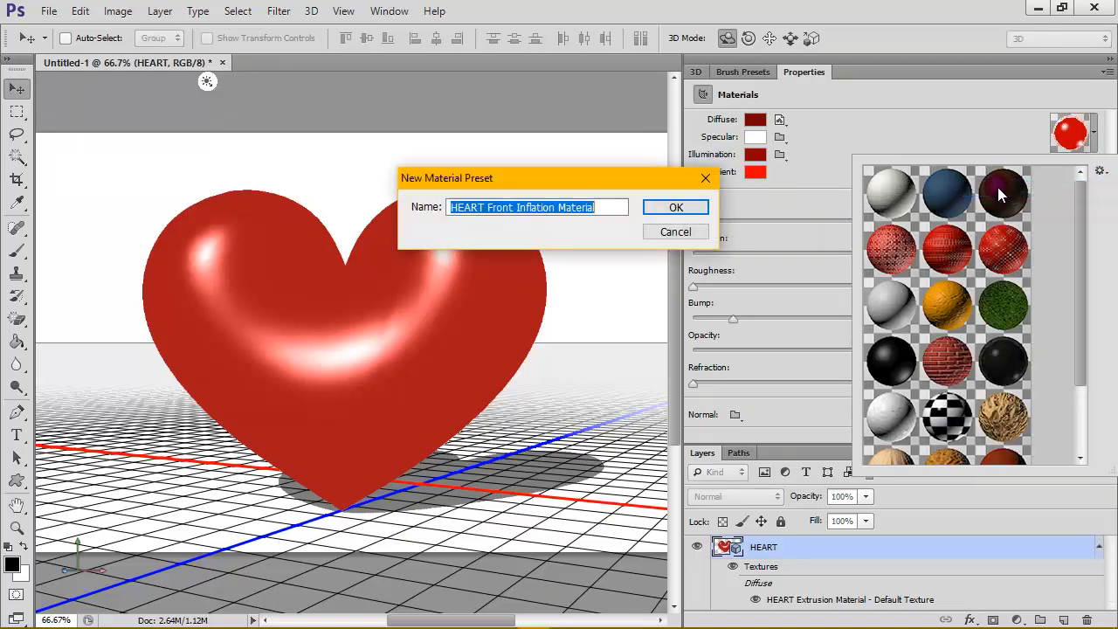
type("HEART2")
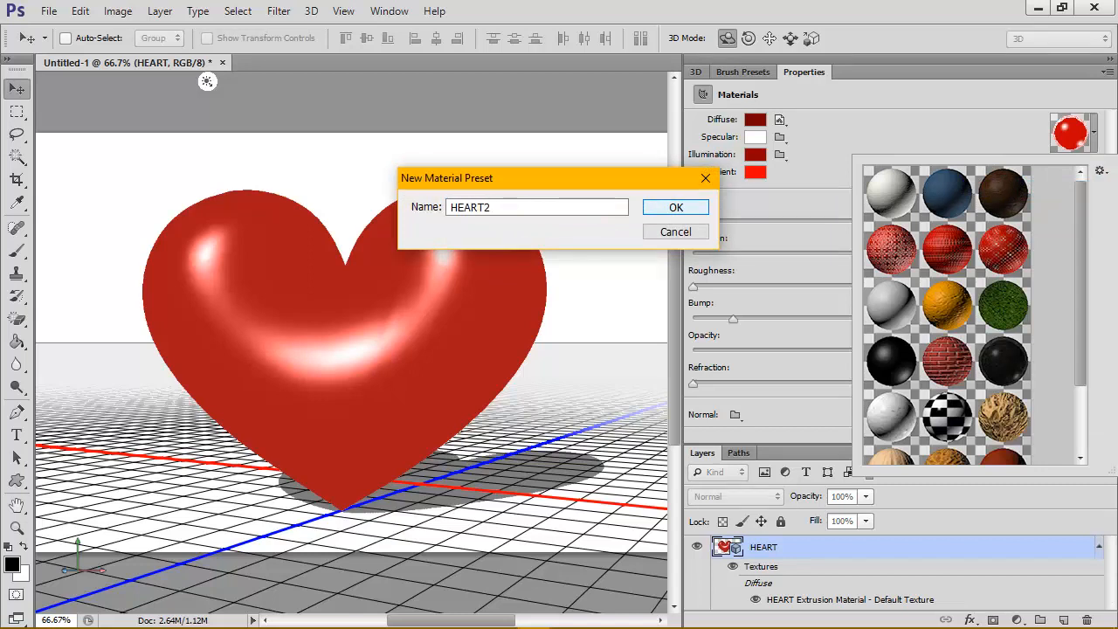
left_click(705, 207)
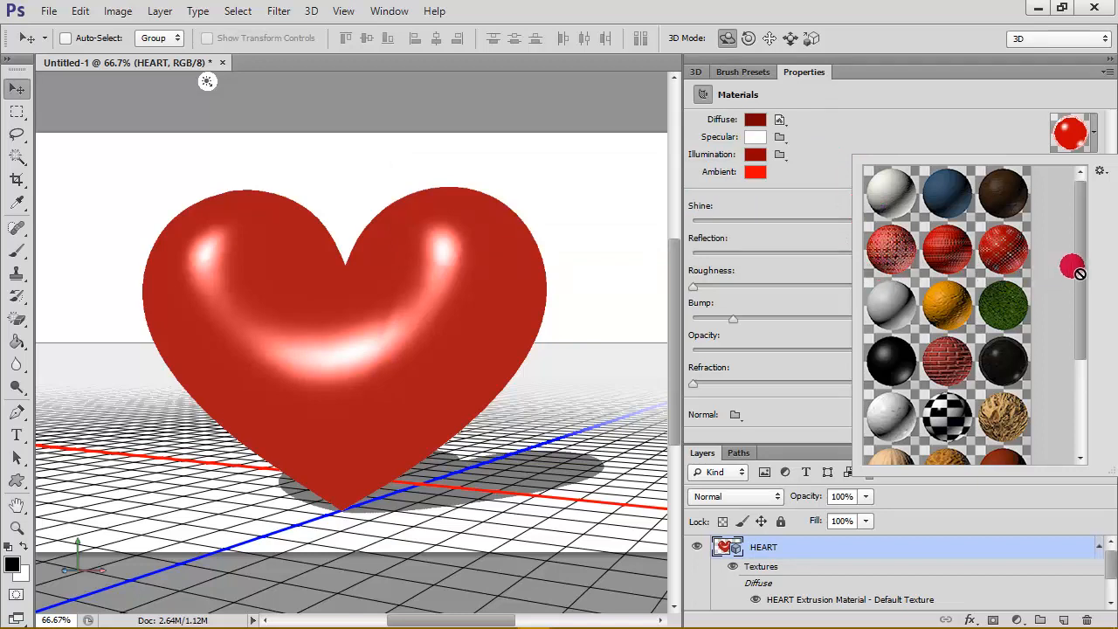
left_click_drag(1068, 262, 1076, 325)
left_click(944, 97)
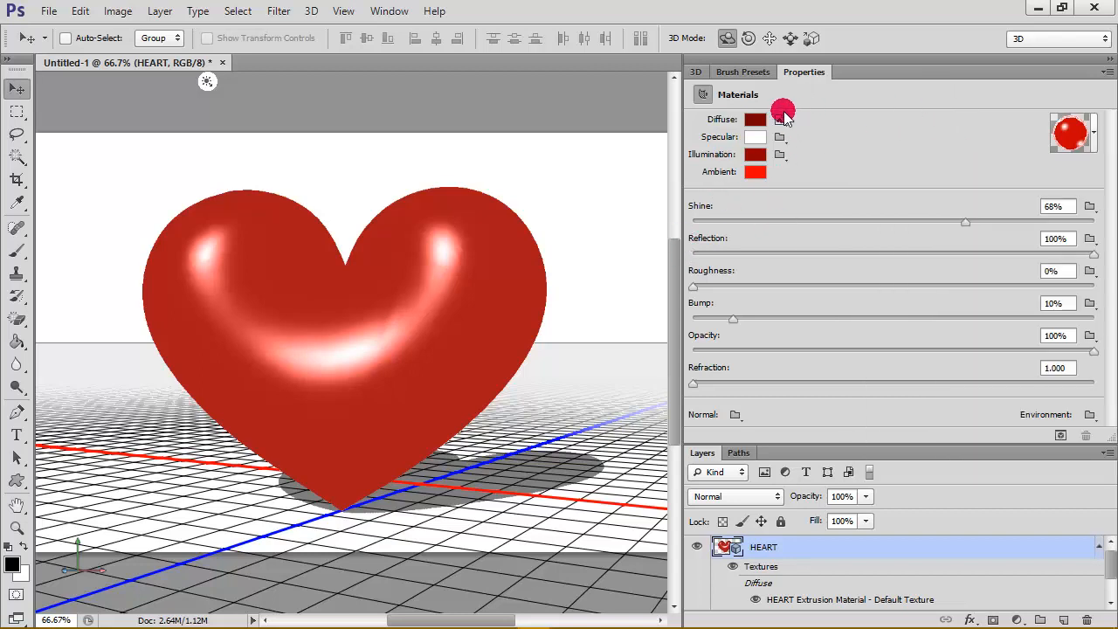
- Apply the HEART2 material preset to the HEART Front Bevel Material
left_click(697, 74)
left_click(905, 207)
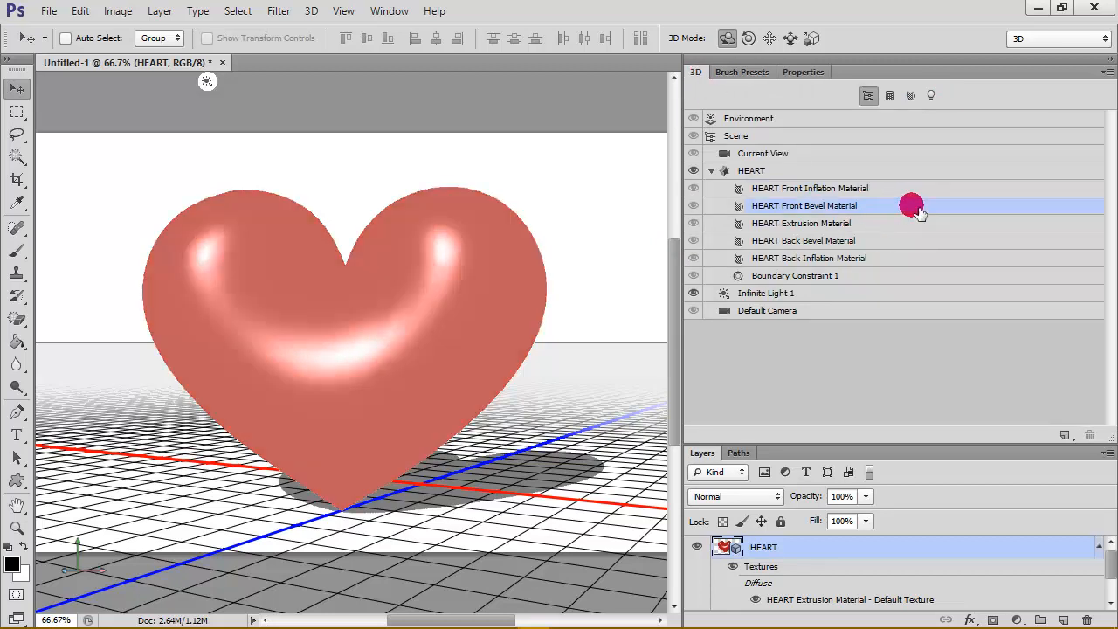
left_click(913, 207)
left_click(1093, 133)
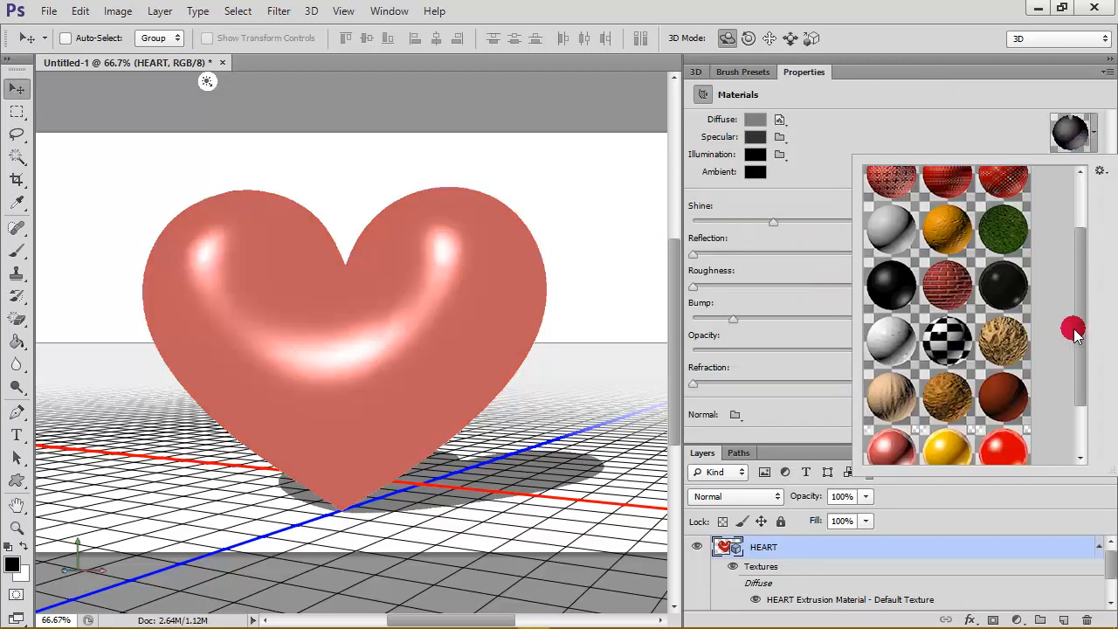
scroll(1074, 332, "down", 2)
scroll(952, 428, "down", 1)
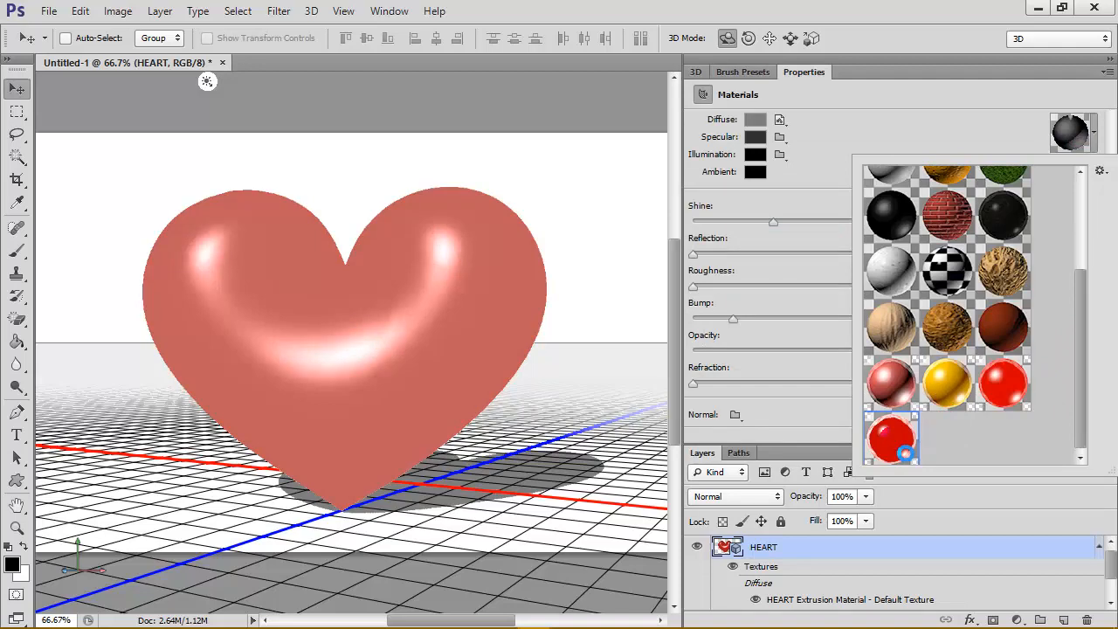
- Apply the HEART2 material preset to the HEART Extrusion Material
left_click(694, 73)
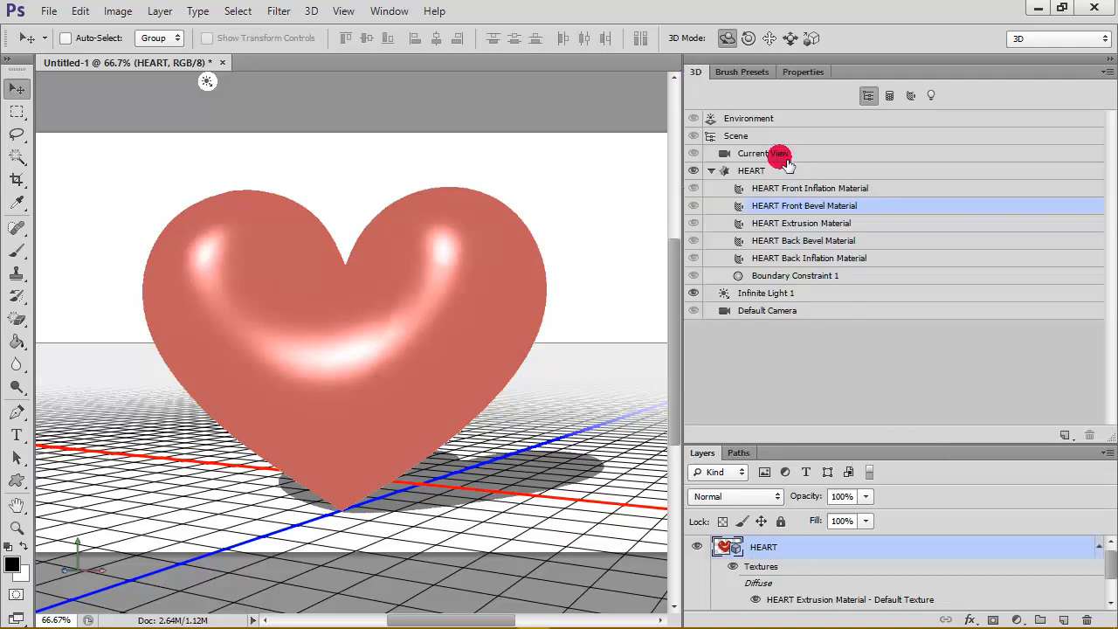
left_click(893, 224)
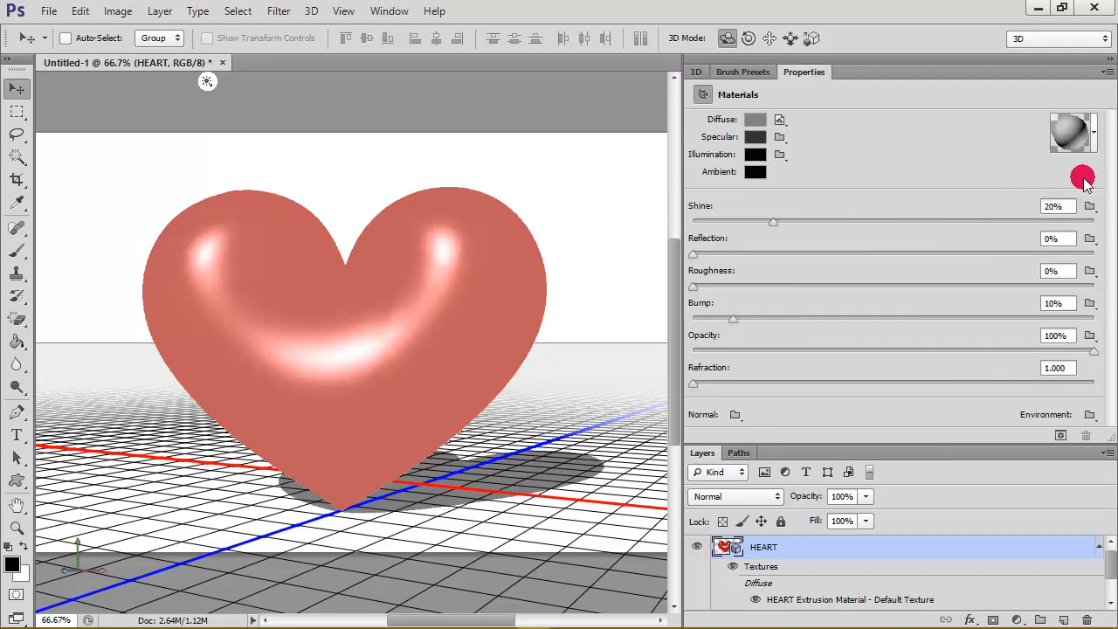
left_click(1091, 133)
left_click(899, 441)
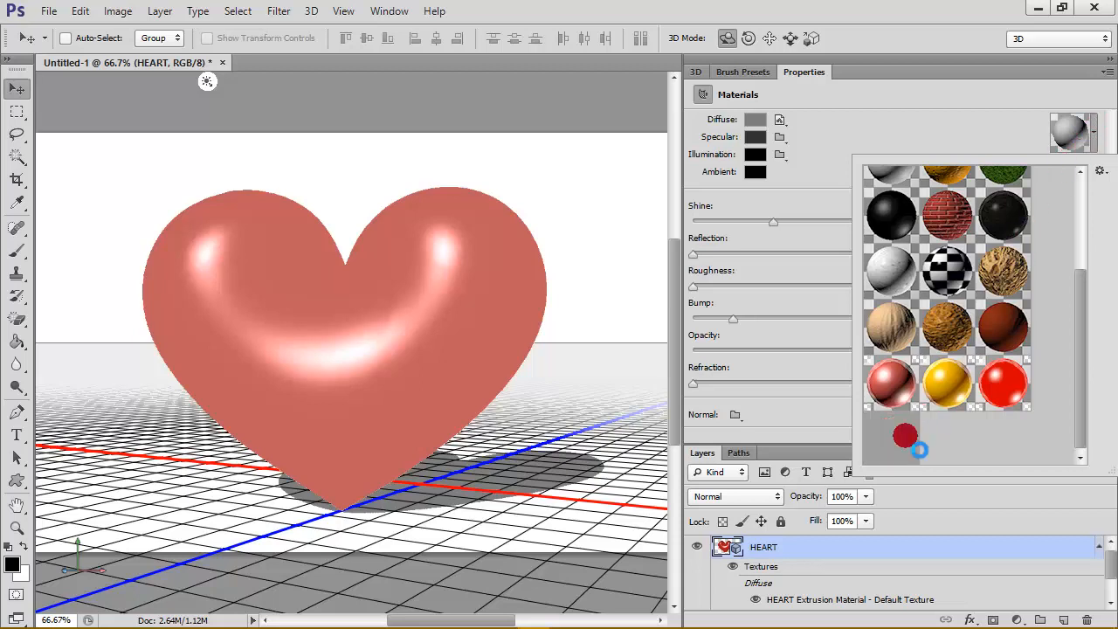
- Apply the HEART2 material preset to the HEART Back Bevel Material
left_click(699, 71)
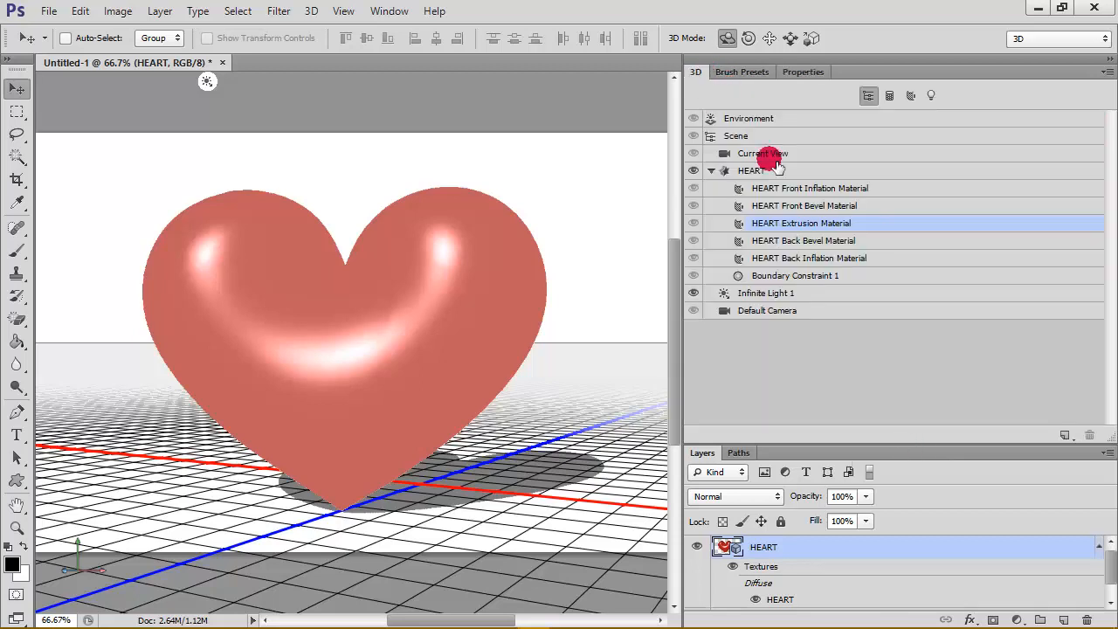
double_click(895, 245)
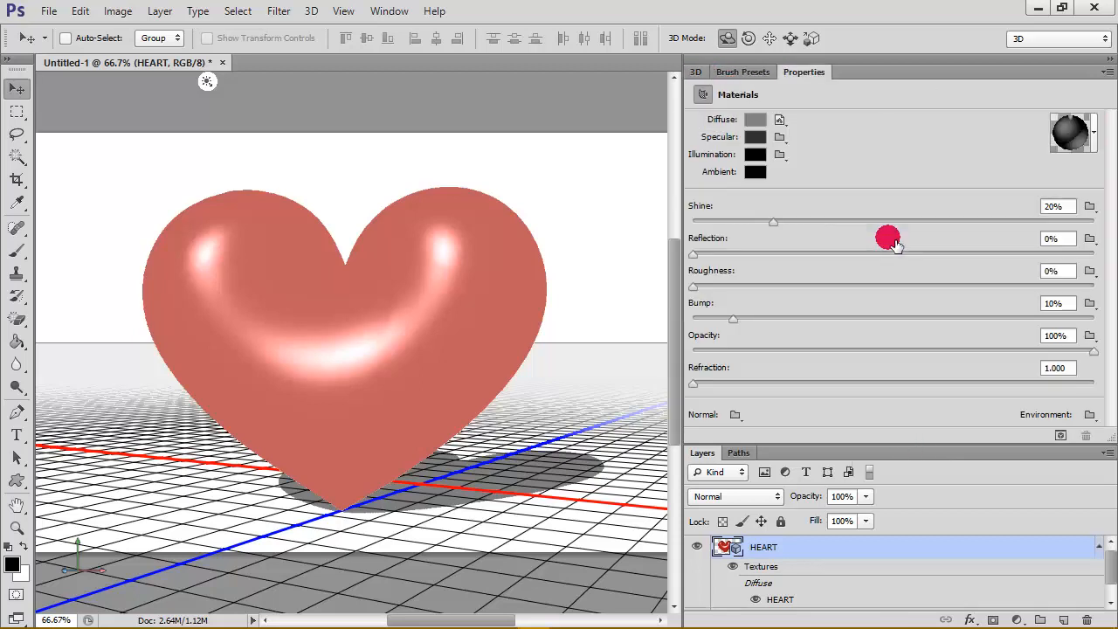
left_click(1083, 135)
left_click(895, 446)
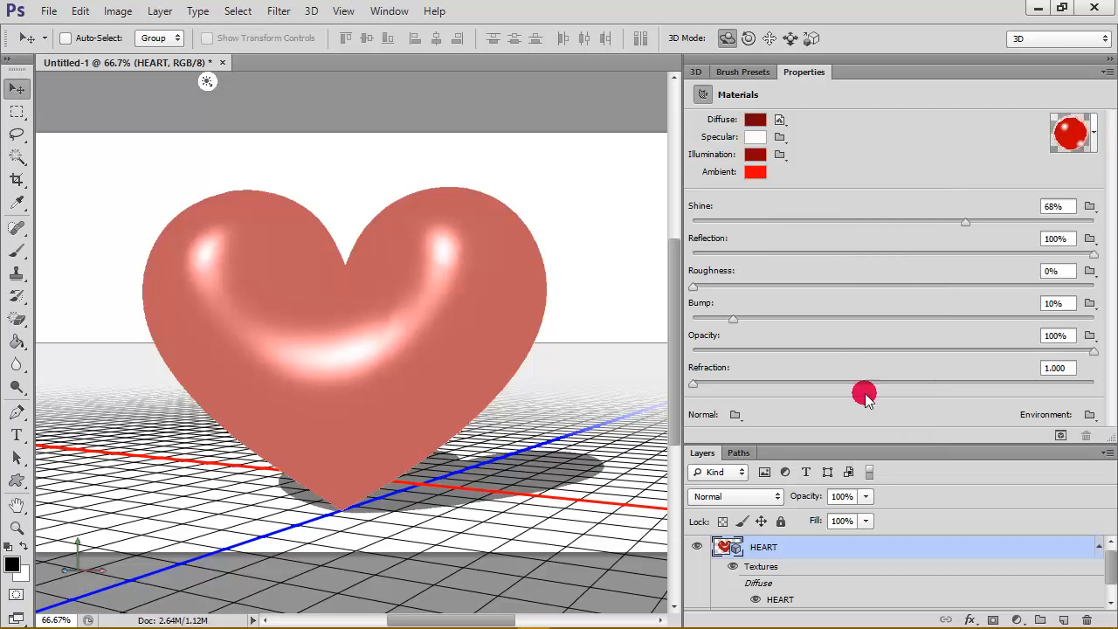
- Apply the HEART2 material preset to the HEART Back Inflation Material and check the heart from a rotated camera view
left_click(699, 74)
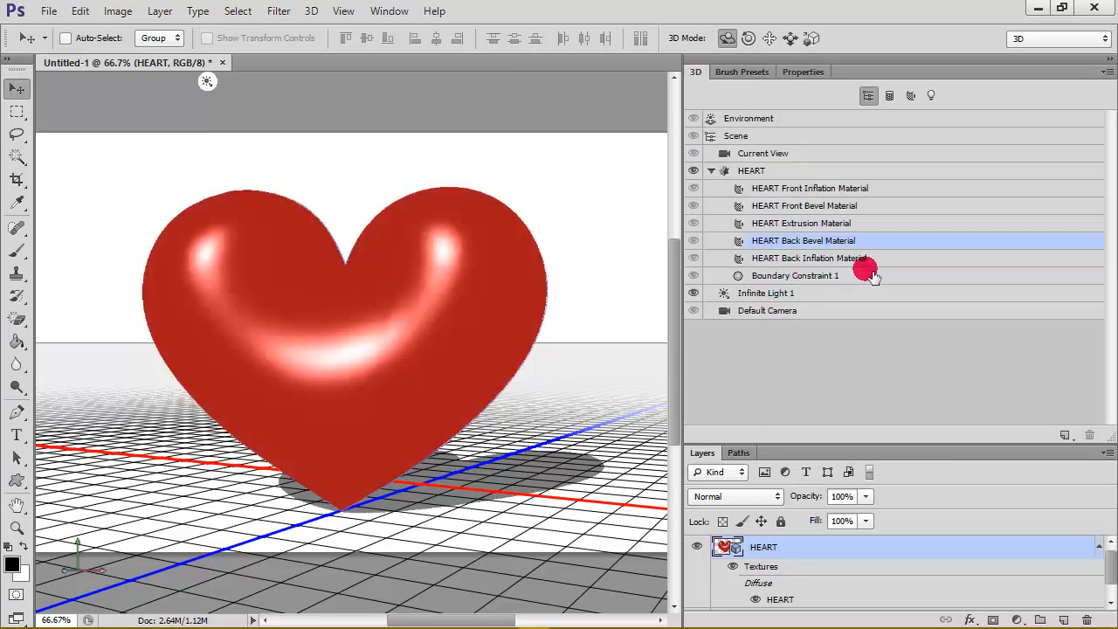
left_click(796, 273)
double_click(902, 260)
left_click(1062, 140)
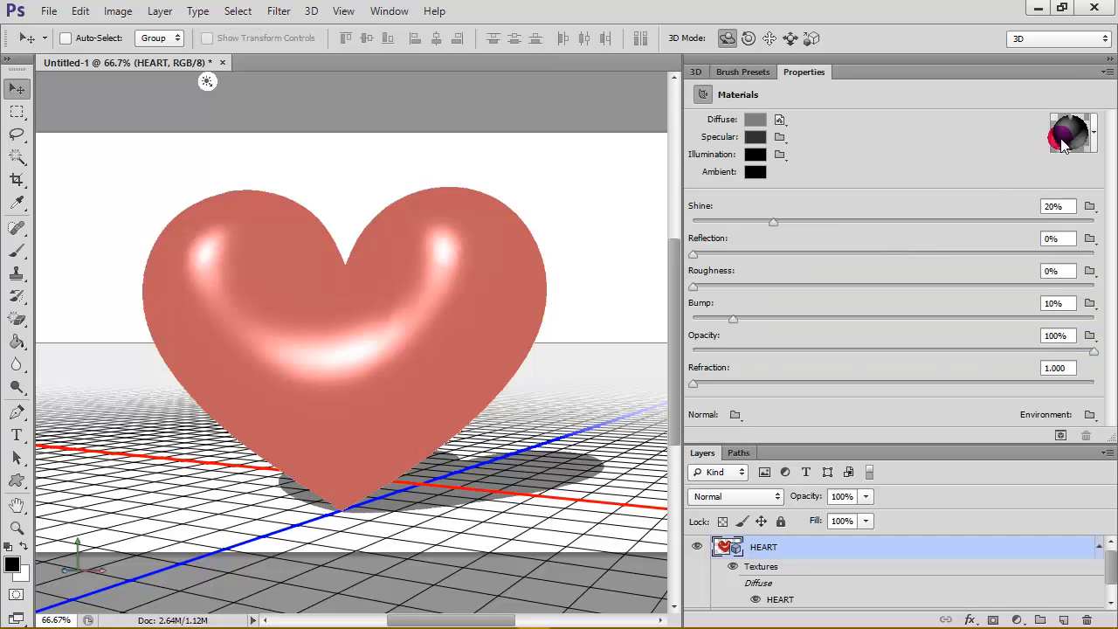
left_click(1094, 133)
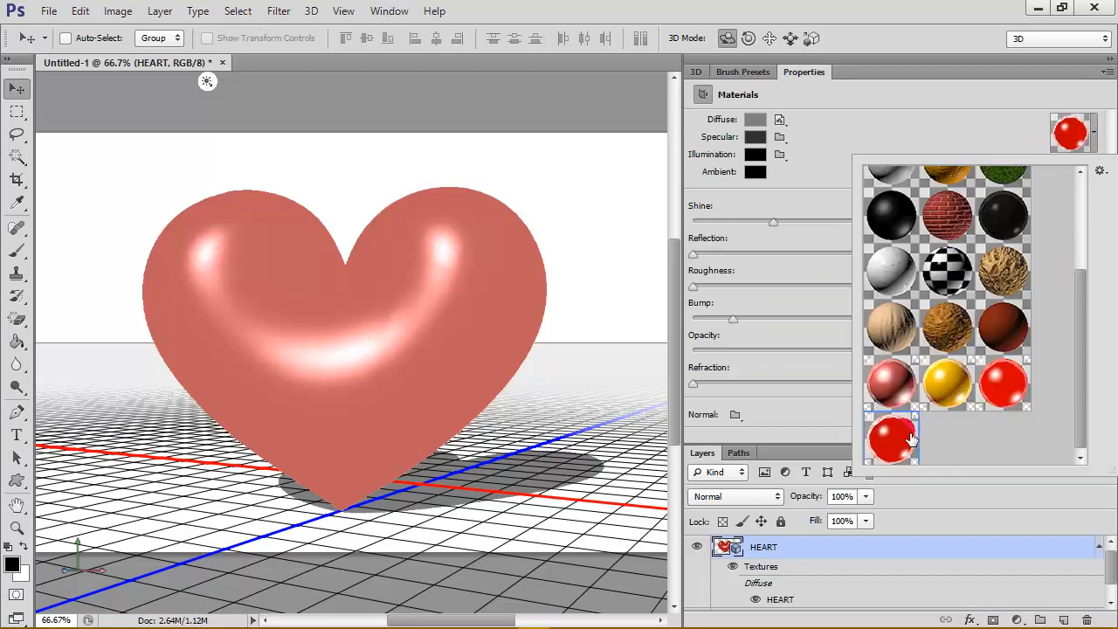
left_click(908, 439)
left_click(699, 71)
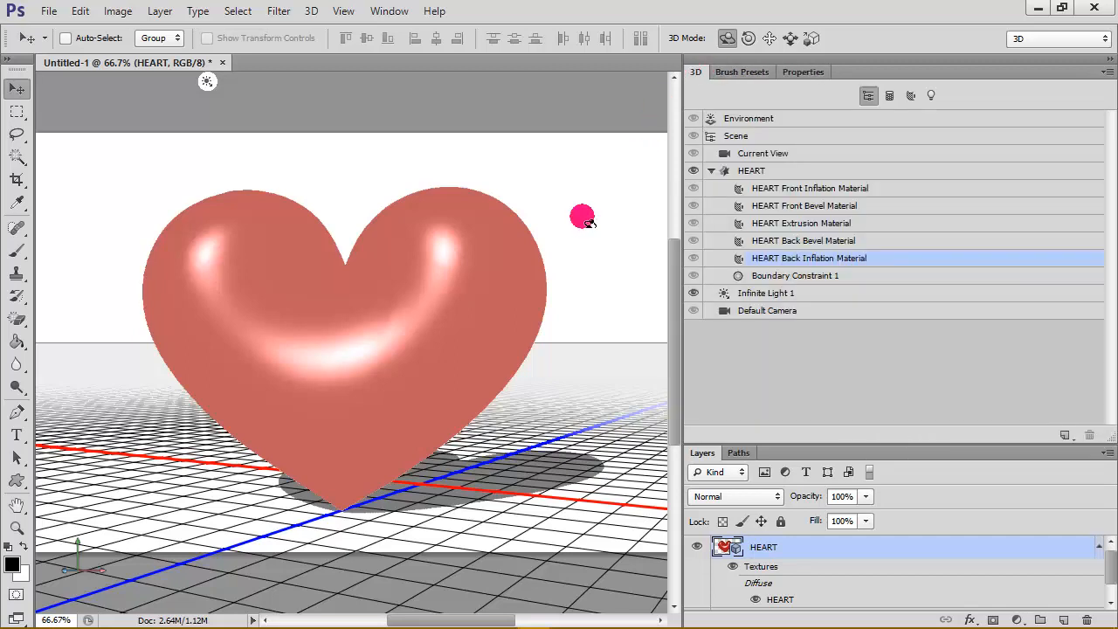
left_click(591, 287)
mouse_move(590, 294)
left_mouse_down()
mouse_move(631, 297)
mouse_move(138, 335)
mouse_move(241, 324)
mouse_move(847, 352)
mouse_move(998, 183)
mouse_move(637, 262)
mouse_move(514, 267)
mouse_move(531, 276)
left_mouse_up()
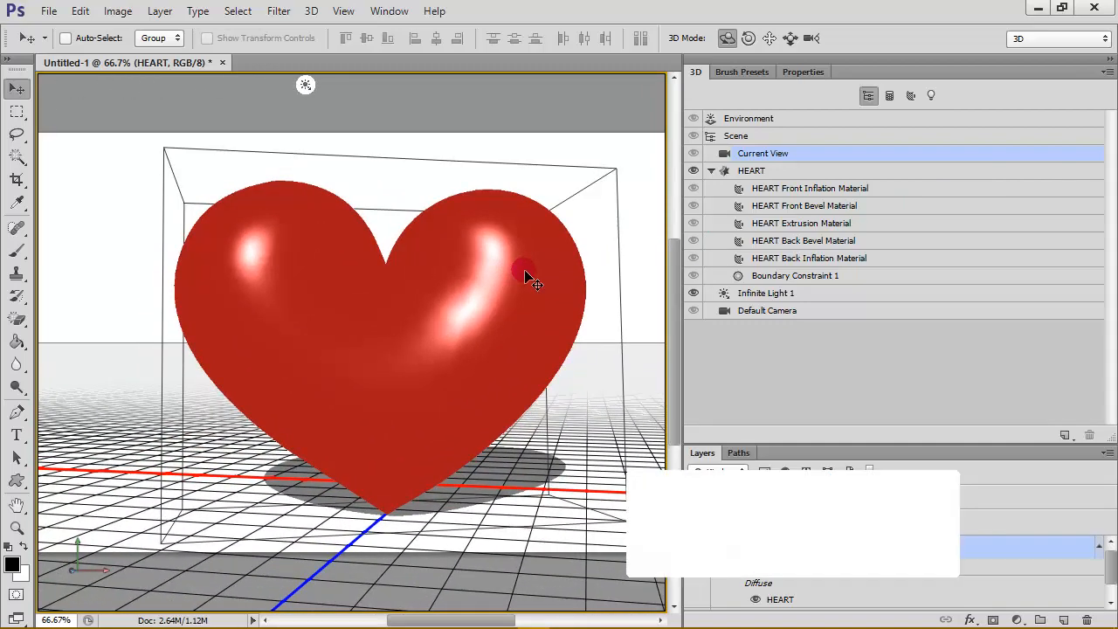
left_click_drag(485, 323, 656, 312)
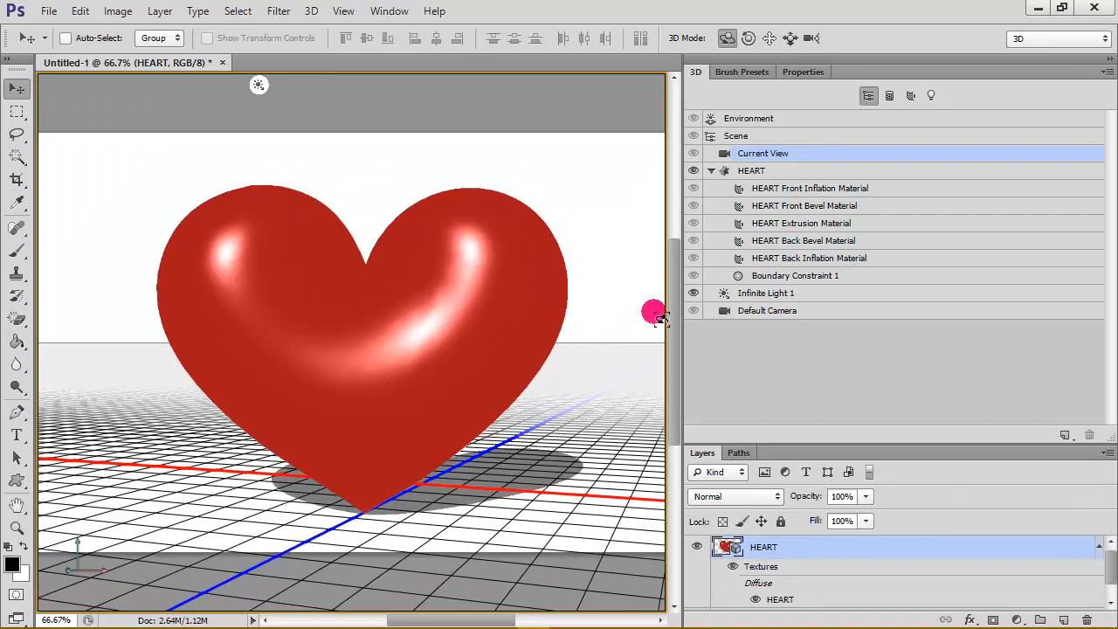
- Set the Environment's ground plane shadow opacity to 0%
left_click(813, 122)
double_click(813, 123)
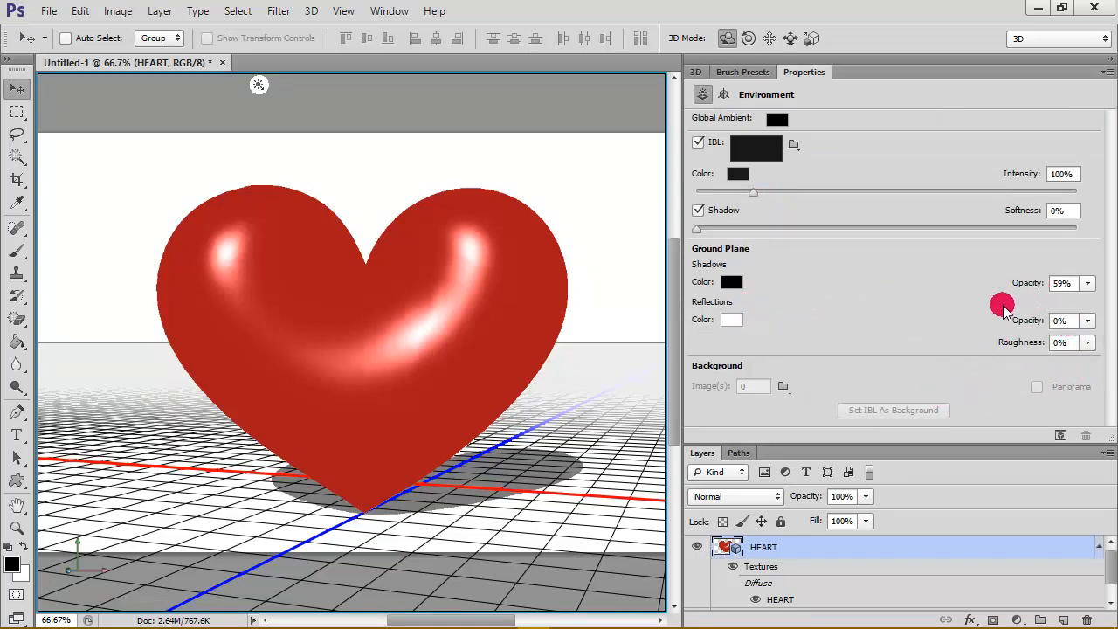
left_click(1087, 283)
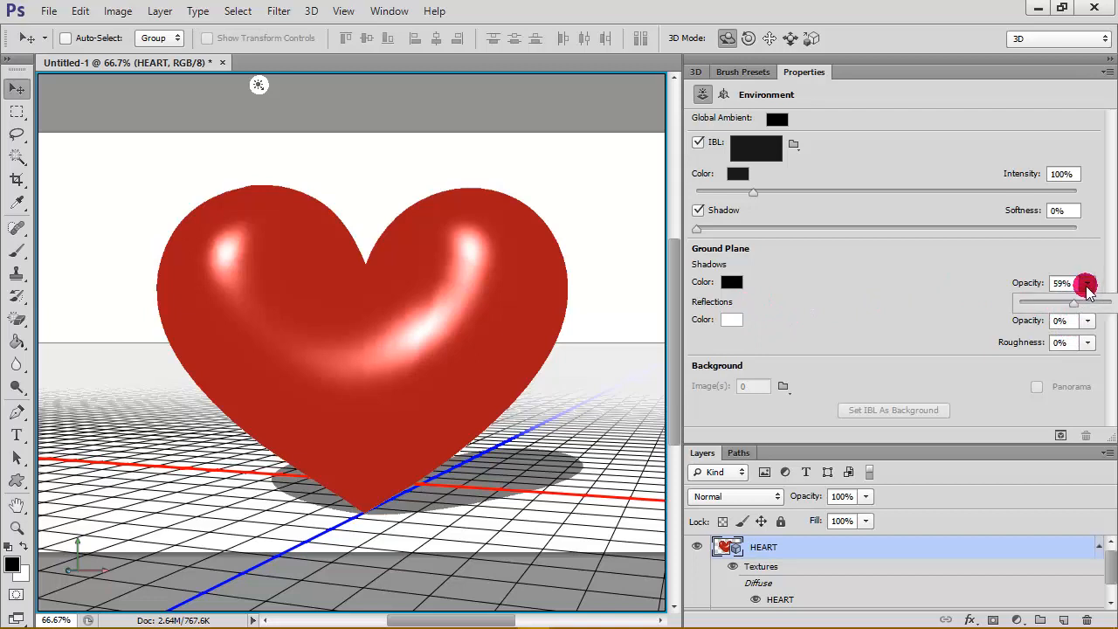
left_click_drag(1076, 304, 838, 307)
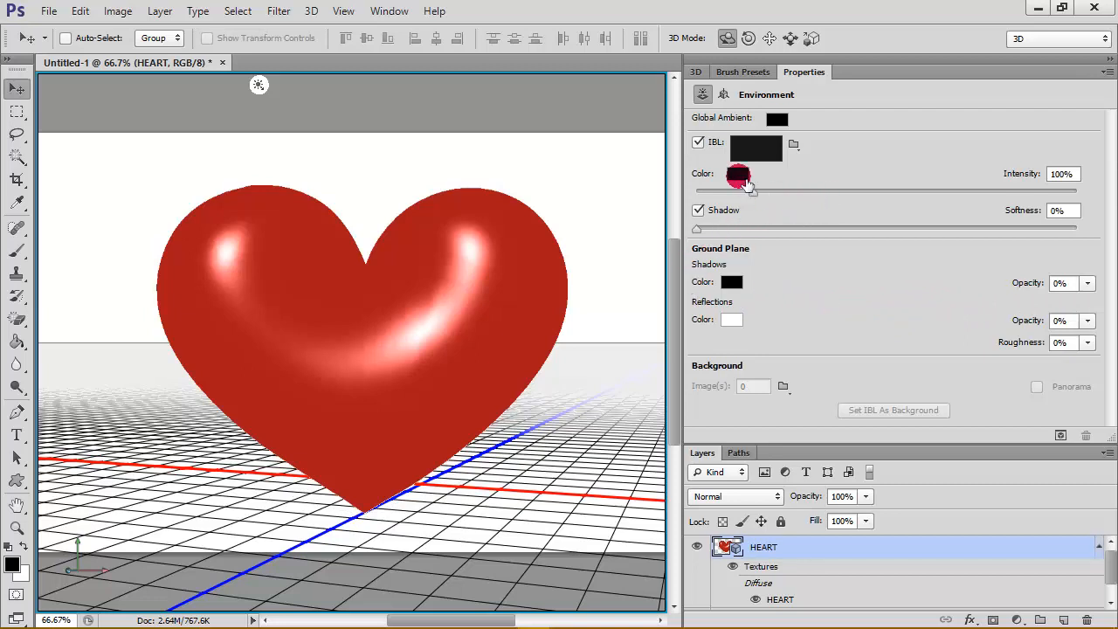
- Load Casa Probe.hdr from the HPS folder as the Environment's IBL texture, assigning the working RGB profile sRGB IEC61966-2.1
left_click(757, 153)
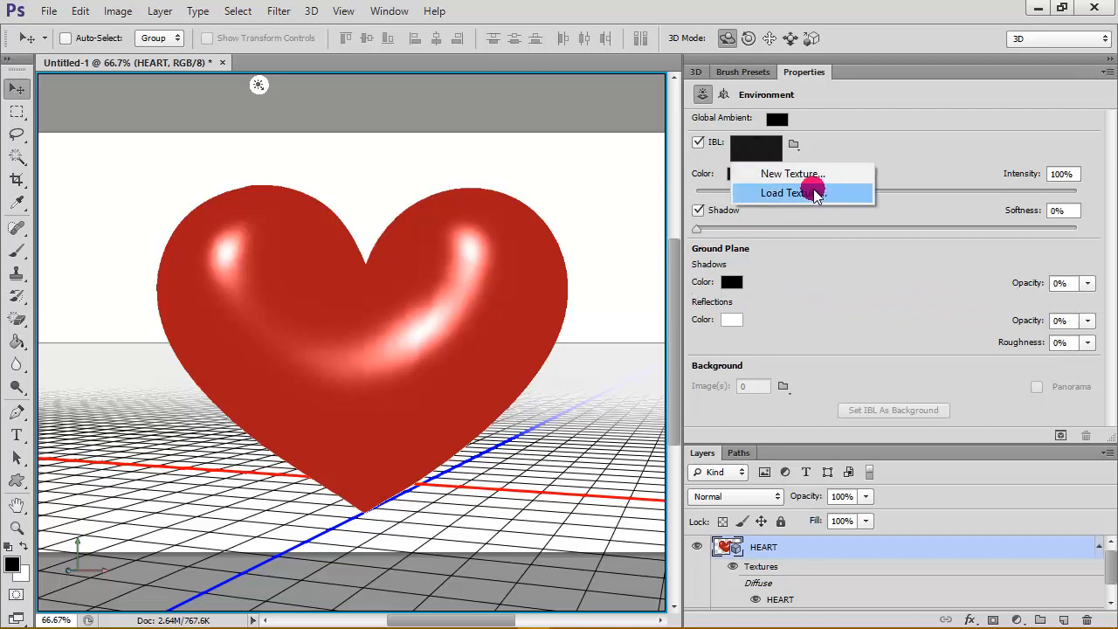
left_click(814, 194)
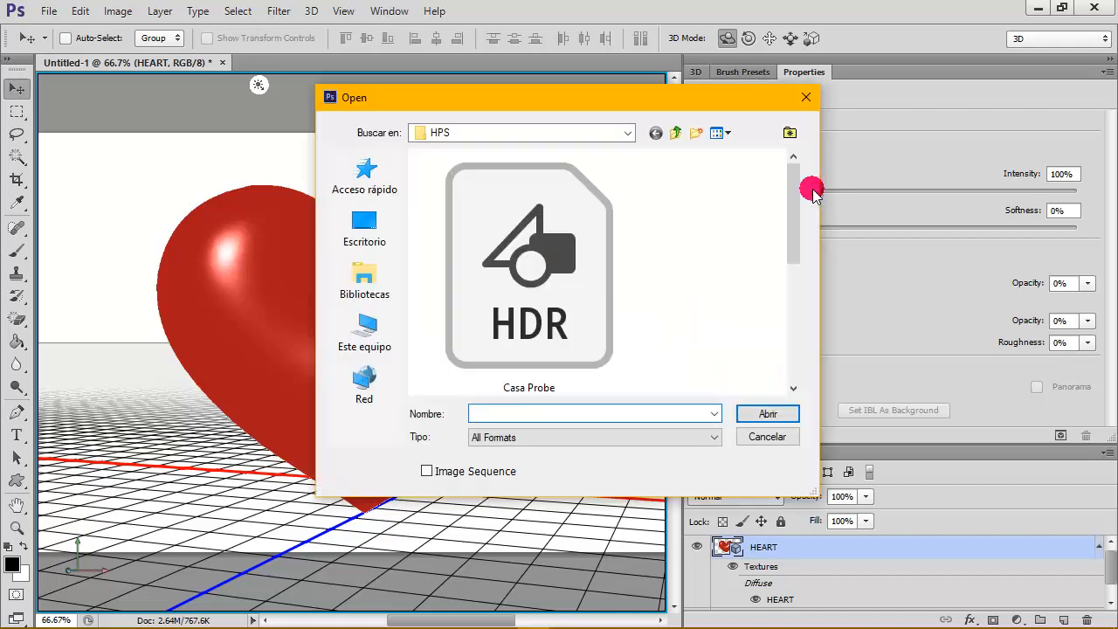
left_click(524, 297)
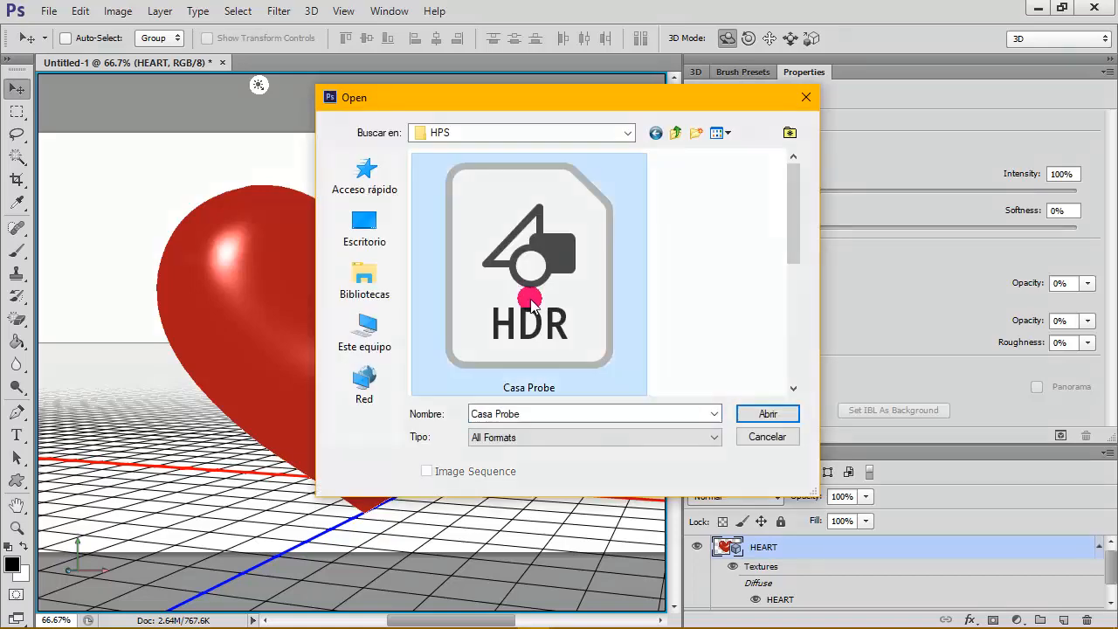
left_click(769, 413)
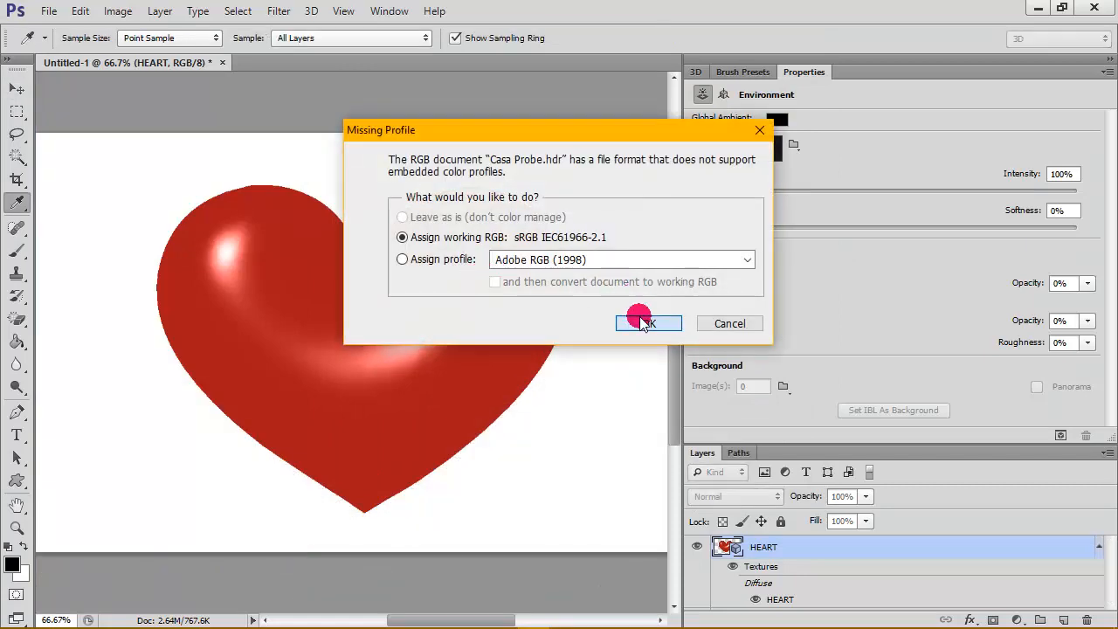
left_click(647, 323)
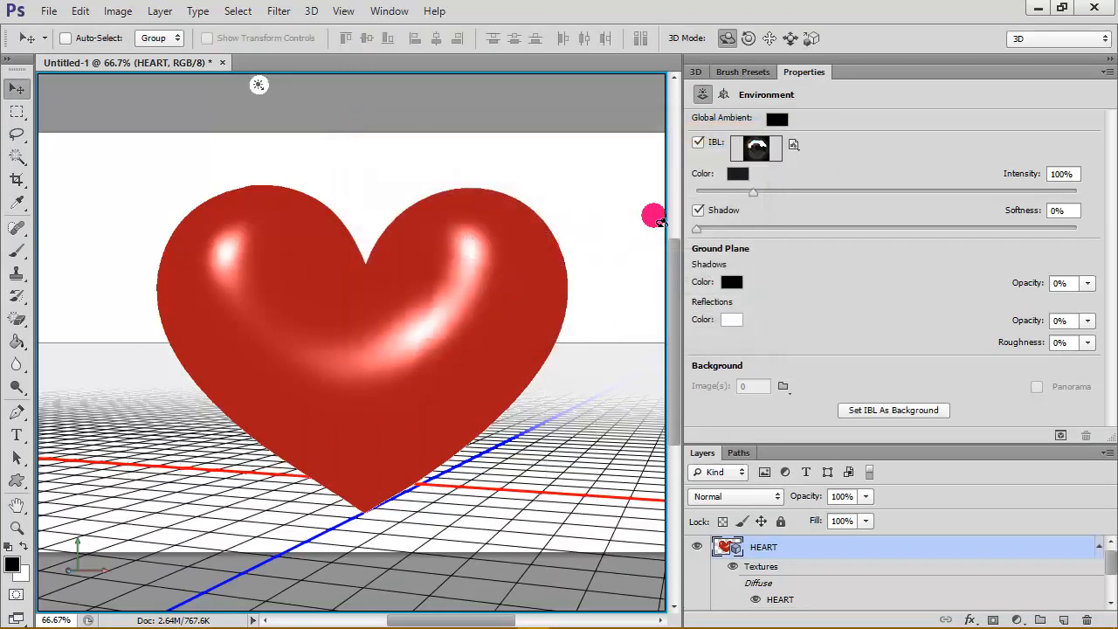
- Replace the Environment's IBL texture with Casa Probe.hdr again, assigning the working RGB profile sRGB IEC61966-2.1
left_click(753, 150)
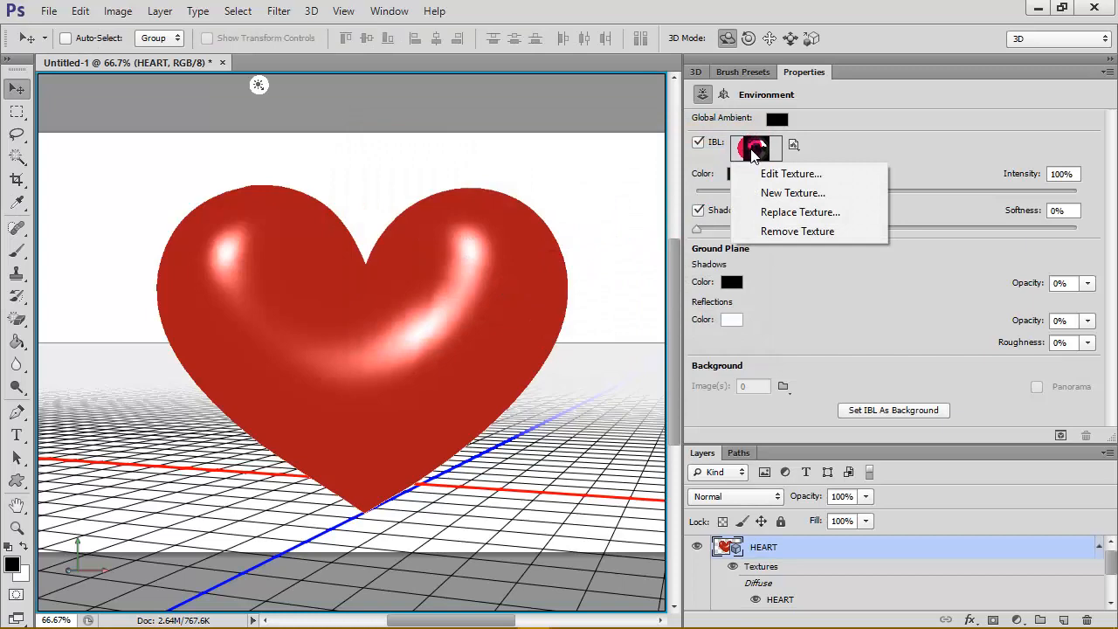
left_click(823, 214)
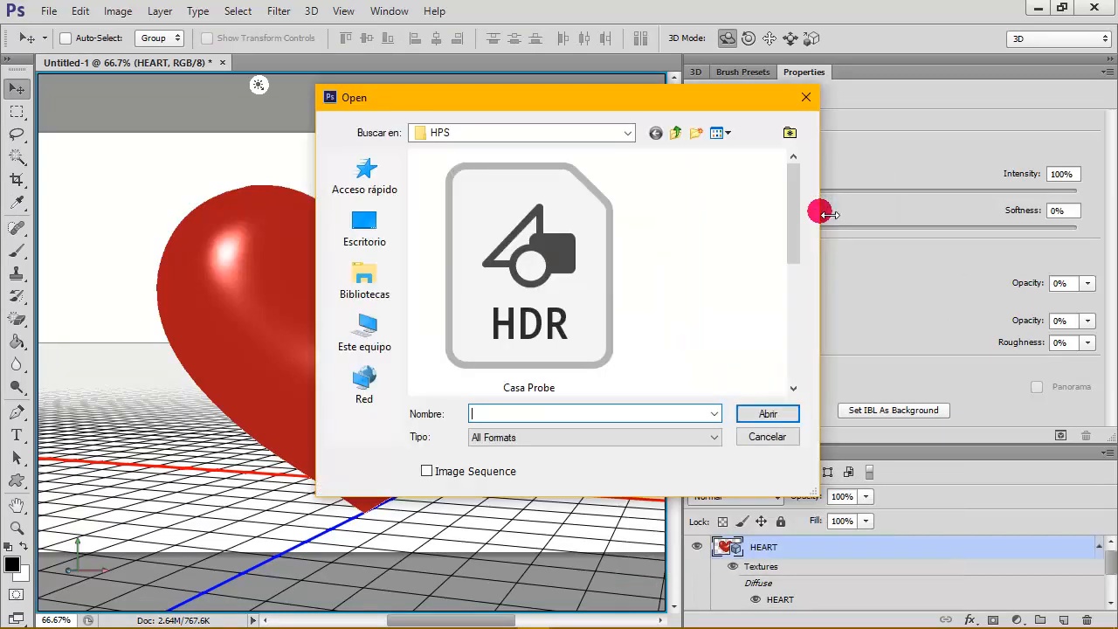
left_click(660, 271)
left_click(786, 416)
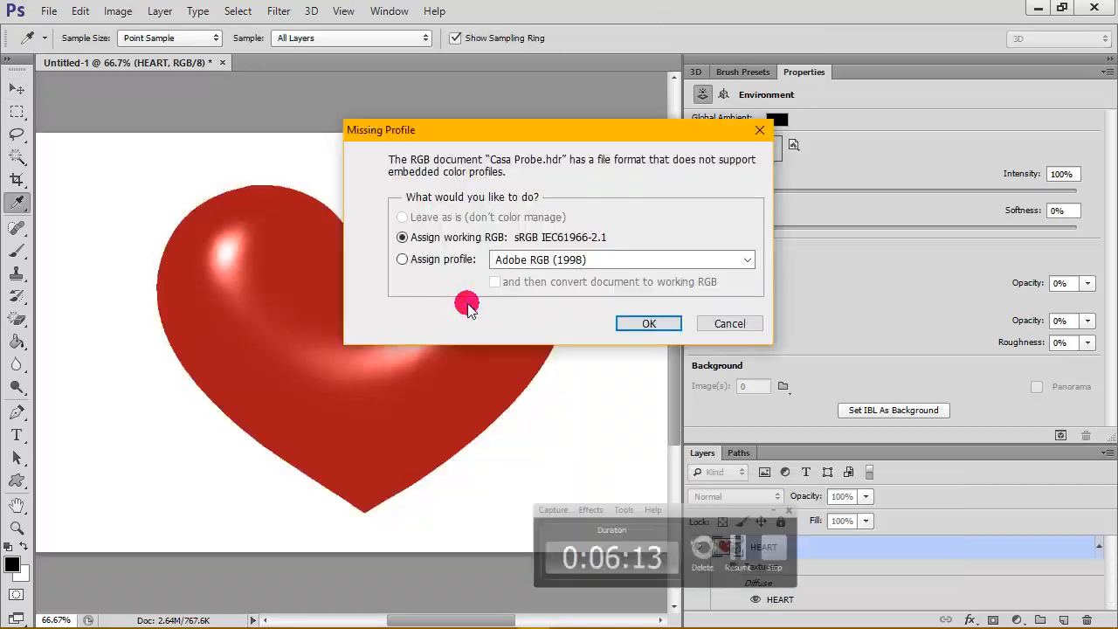
left_click(649, 323)
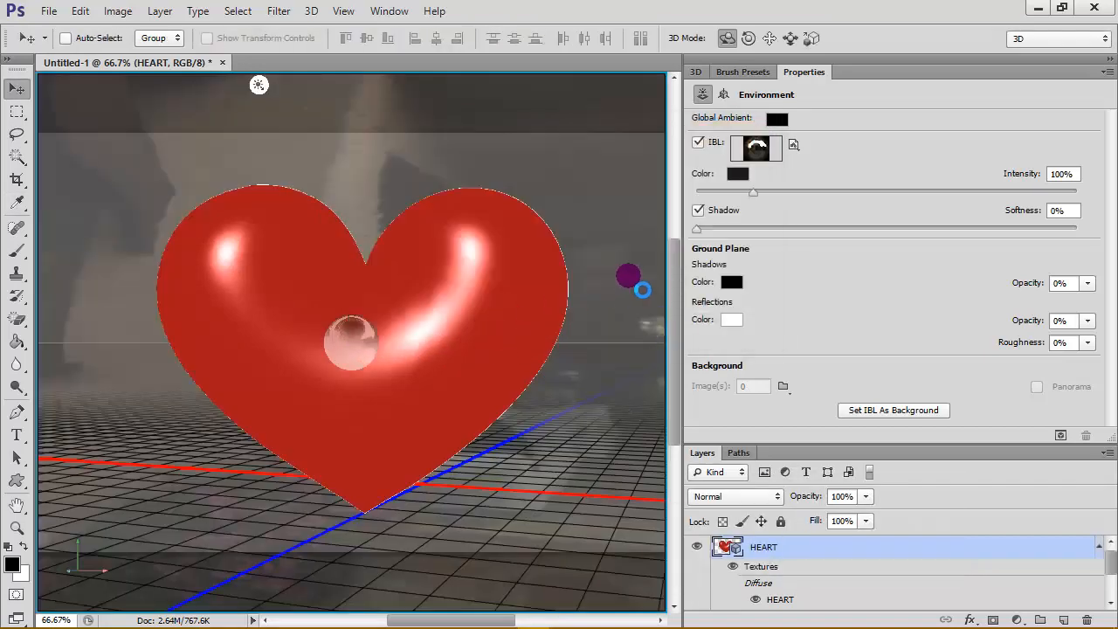
- Rotate the Environment's Casa Probe IBL texture until a broad highlight curves across the front of the heart
left_click(568, 313)
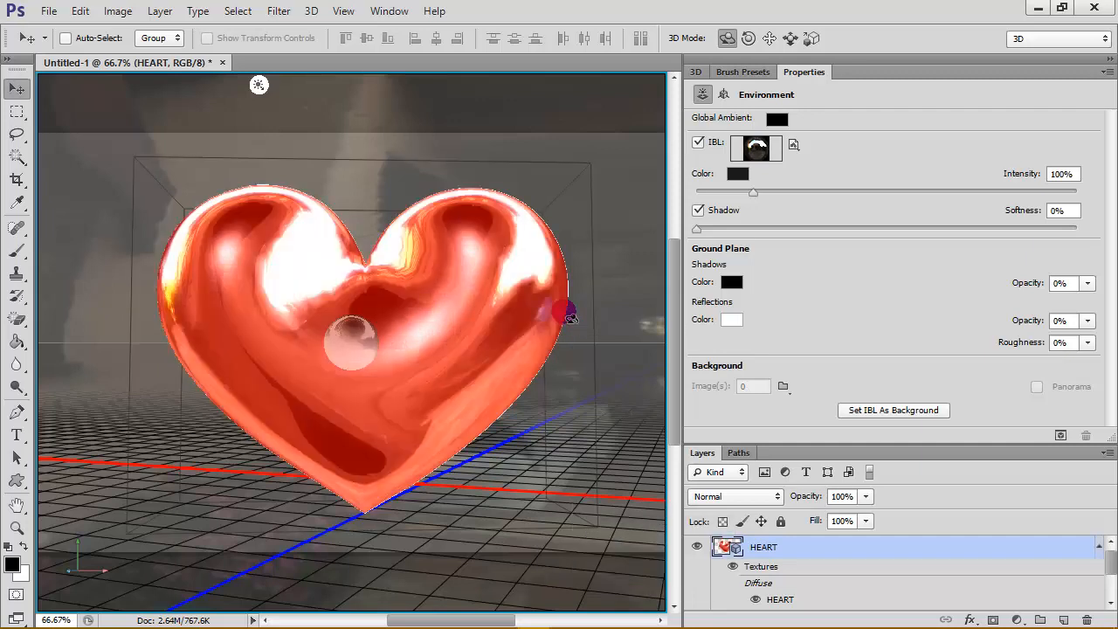
left_click(745, 130)
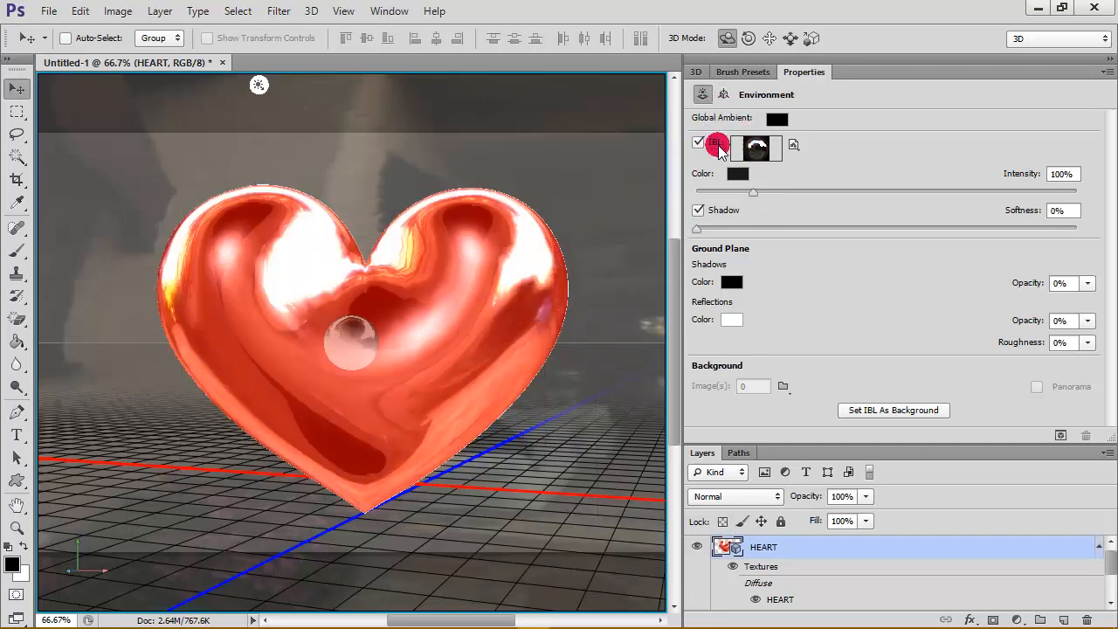
left_click_drag(590, 198, 630, 5)
mouse_move(545, 165)
left_mouse_down()
mouse_move(561, 249)
mouse_move(476, 302)
mouse_move(371, 305)
mouse_move(312, 290)
mouse_move(484, 280)
mouse_move(399, 326)
mouse_move(162, 255)
mouse_move(514, 250)
mouse_move(382, 230)
mouse_move(388, 319)
mouse_move(331, 324)
mouse_move(471, 297)
mouse_move(506, 241)
mouse_move(528, 140)
mouse_move(539, 224)
mouse_move(603, 166)
mouse_move(615, 124)
mouse_move(547, 459)
mouse_move(375, 316)
mouse_move(324, 213)
mouse_move(250, 182)
mouse_move(114, 367)
mouse_move(183, 421)
left_mouse_up()
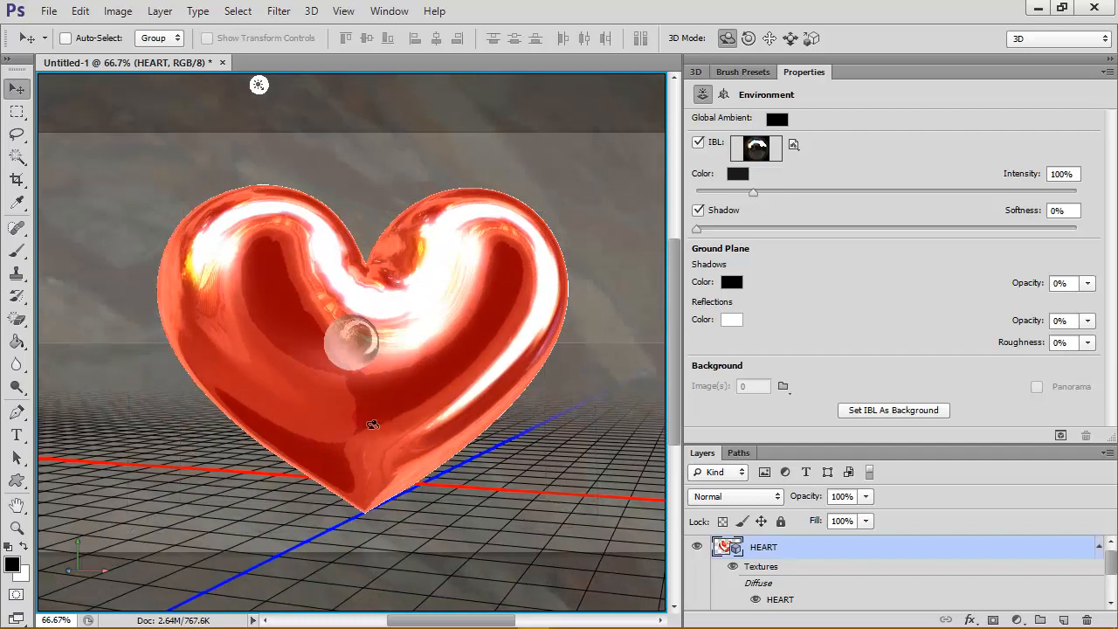
left_click_drag(372, 424, 444, 312)
left_click_drag(477, 304, 503, 327)
left_click_drag(350, 346, 336, 320)
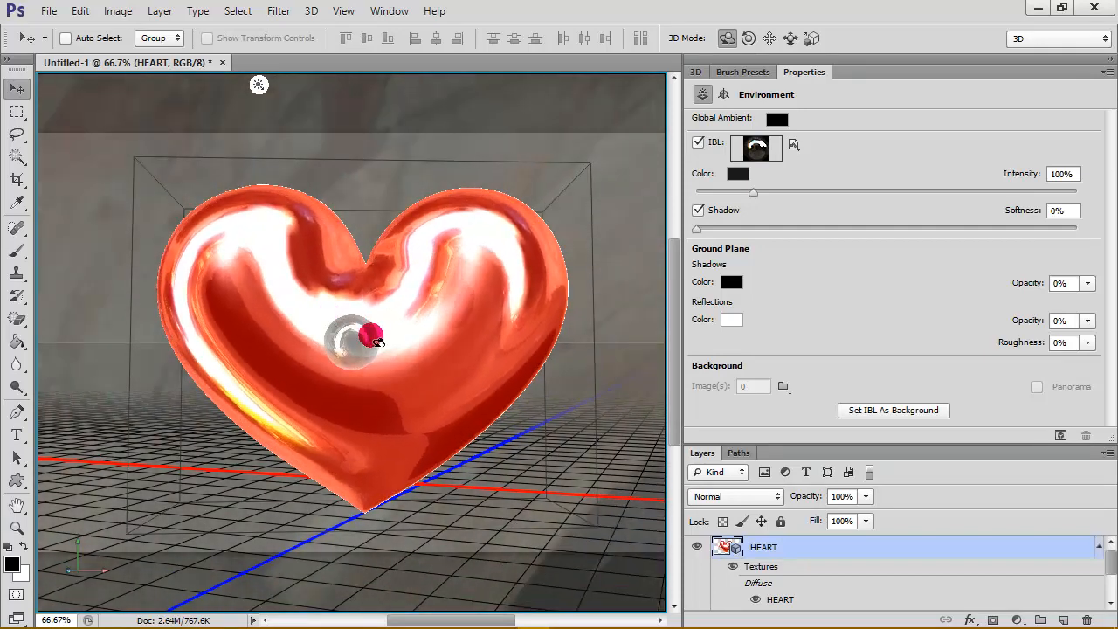
- Set the HEART Front Inflation Material's shine to 100%, keeping its roughness at 0%
left_click(723, 96)
left_click(695, 71)
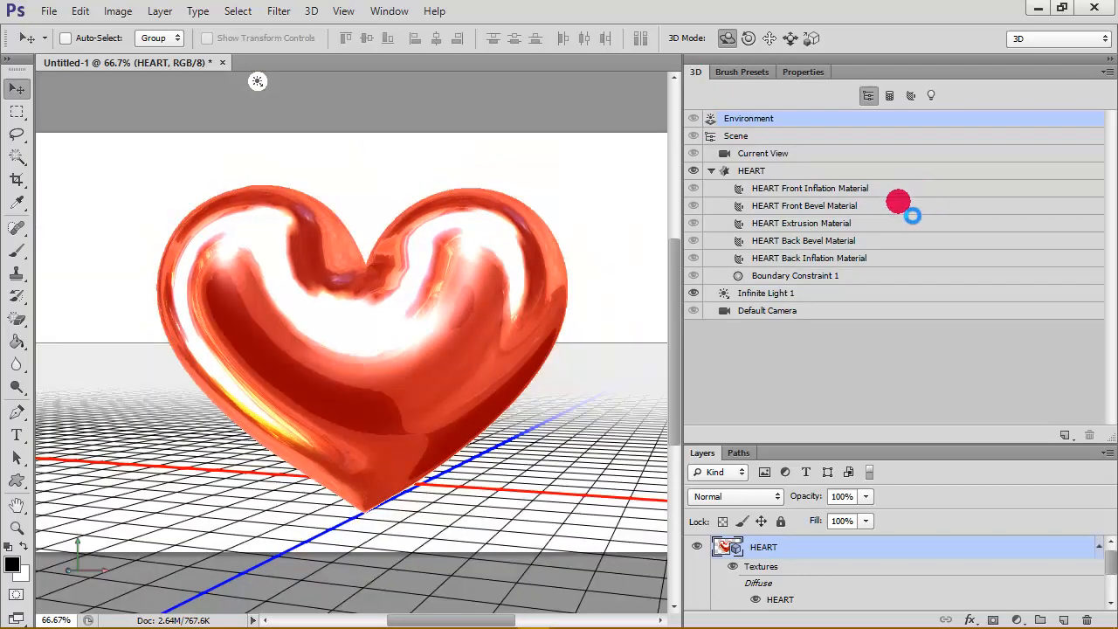
left_click(821, 192)
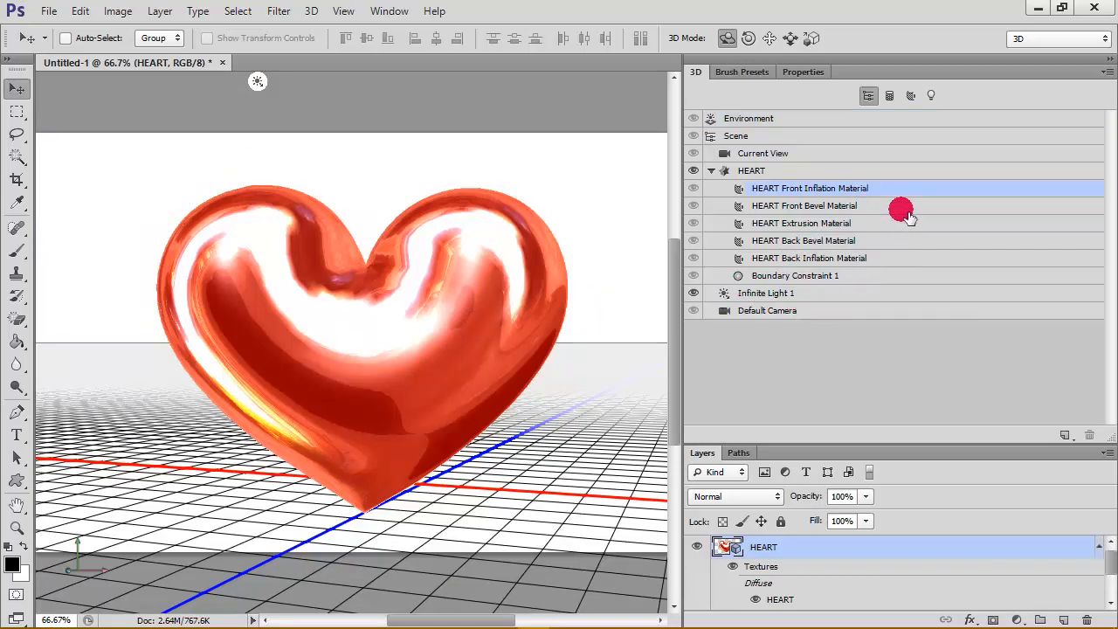
double_click(918, 186)
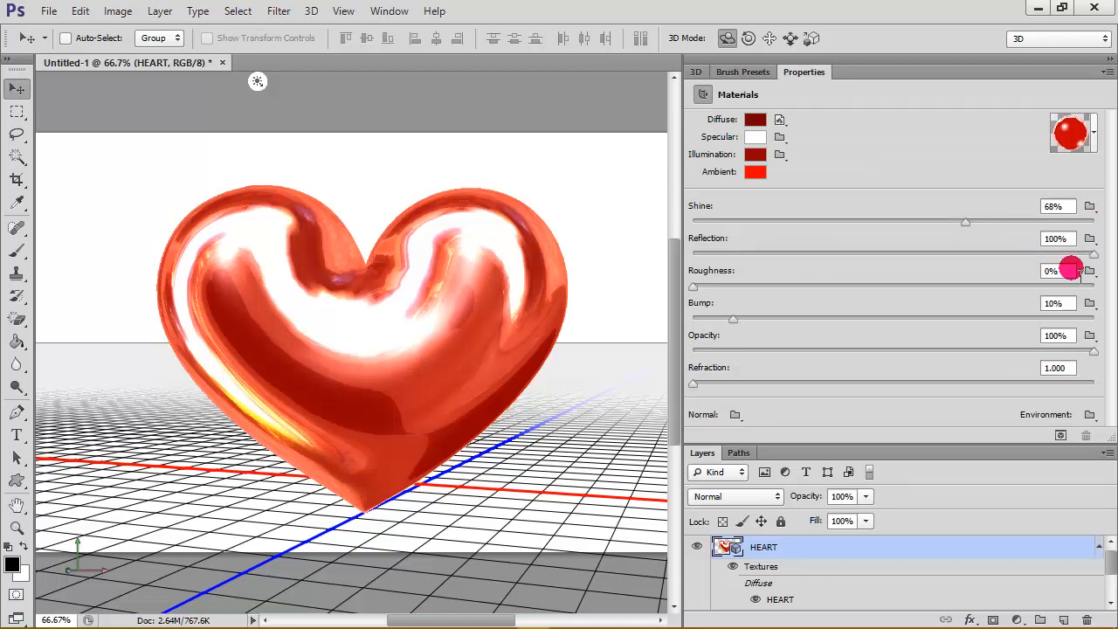
left_click_drag(692, 288, 647, 304)
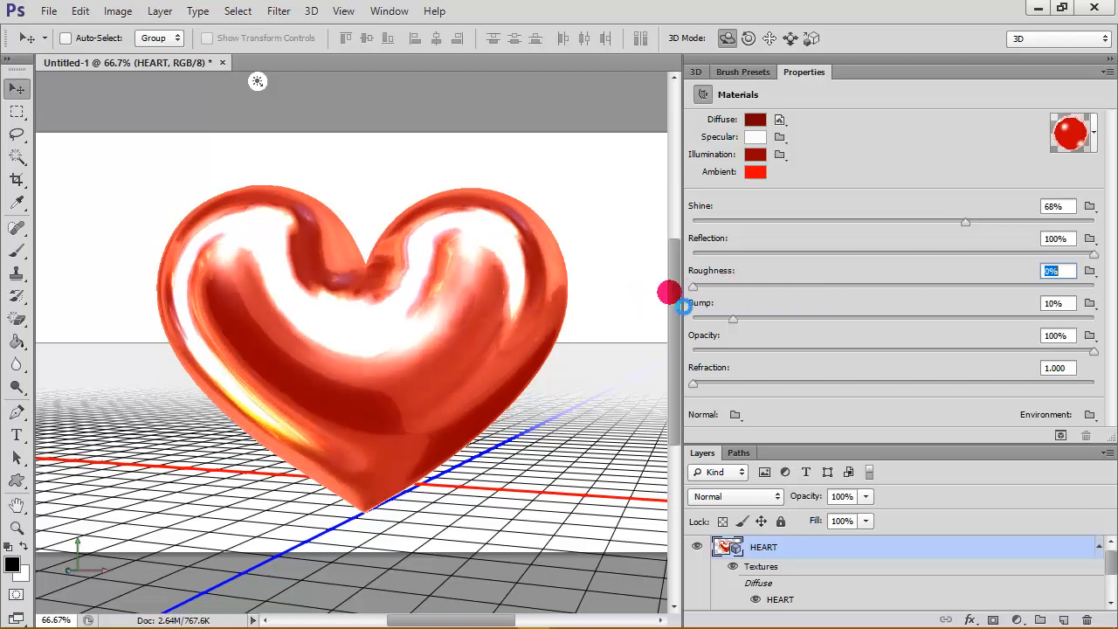
left_click_drag(967, 225, 1111, 223)
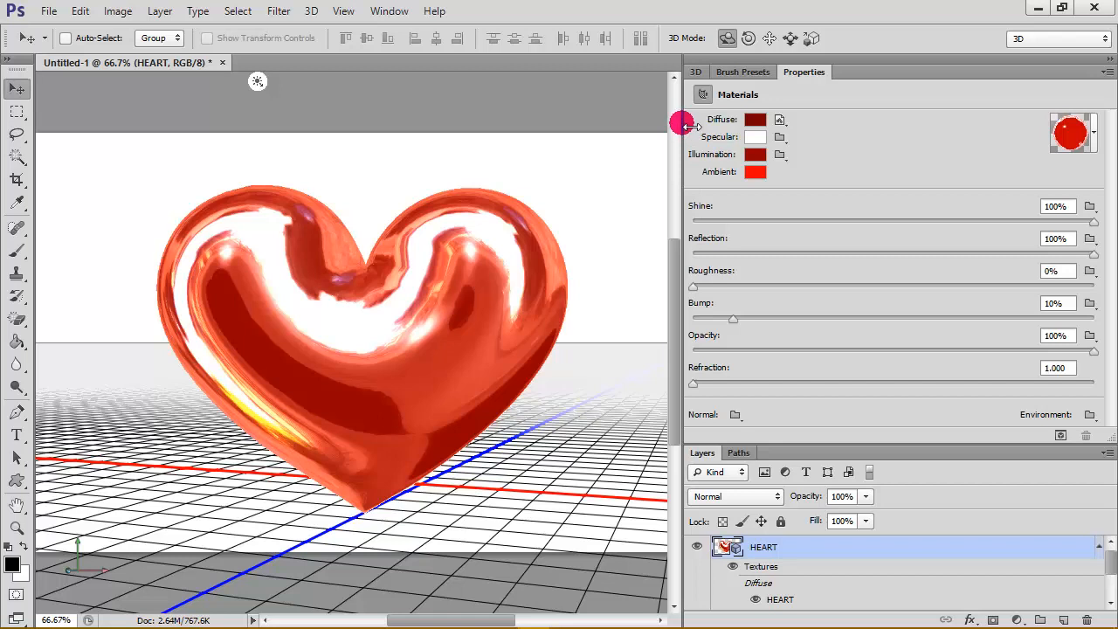
- Widen the document area, select the HEART mesh, turn it sideways and rotate it back to face the front
left_click_drag(690, 126, 889, 134)
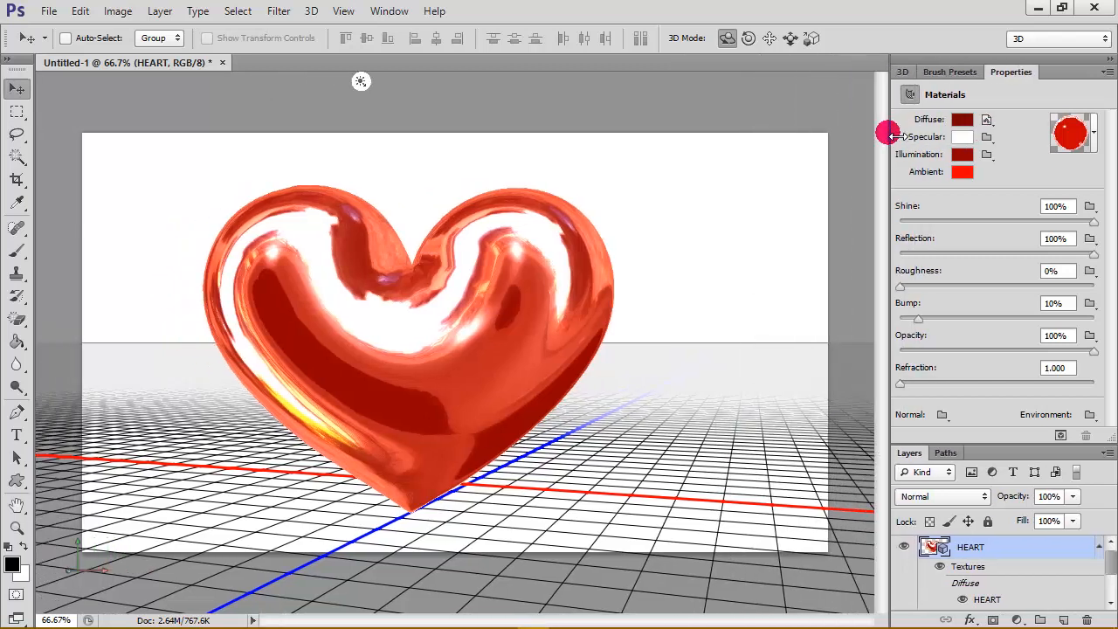
left_click(680, 275)
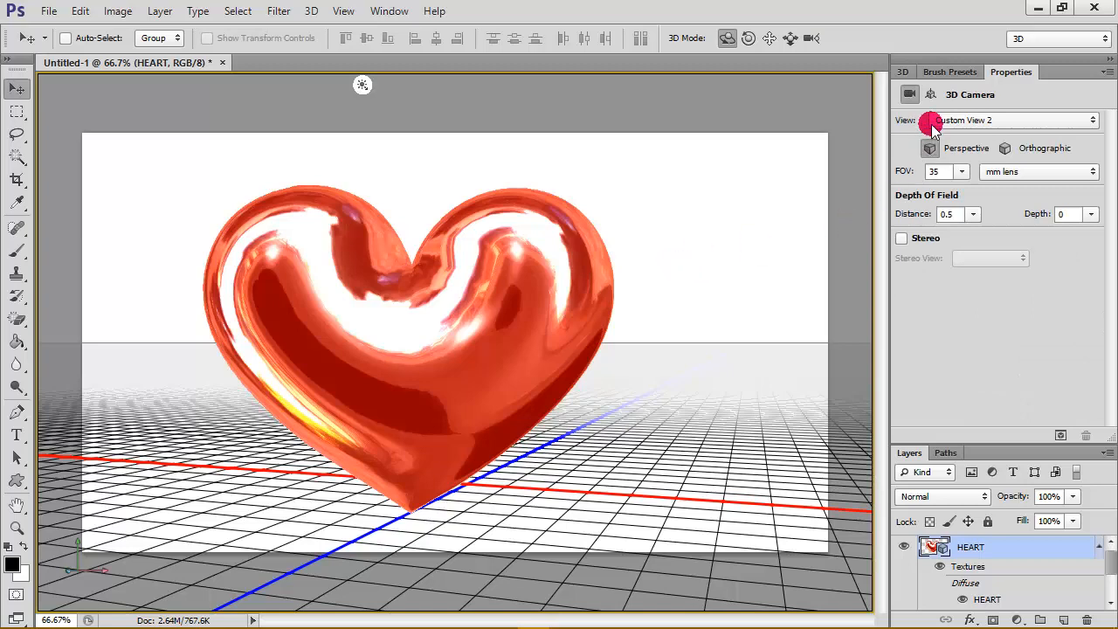
left_click(903, 71)
double_click(998, 172)
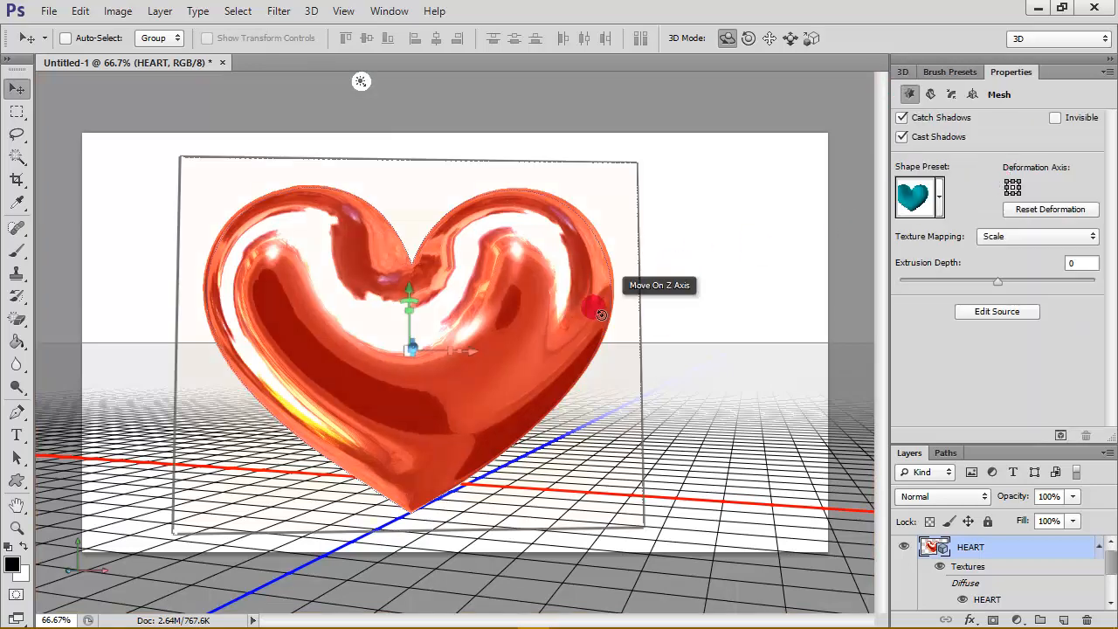
left_click_drag(559, 302, 489, 307)
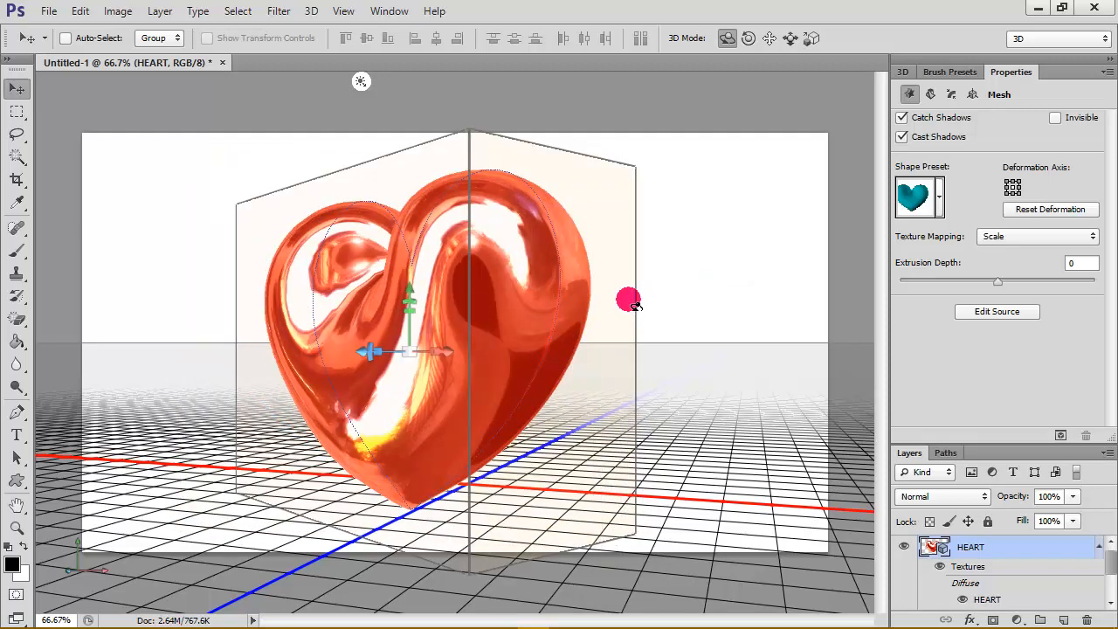
left_click_drag(635, 305, 707, 296)
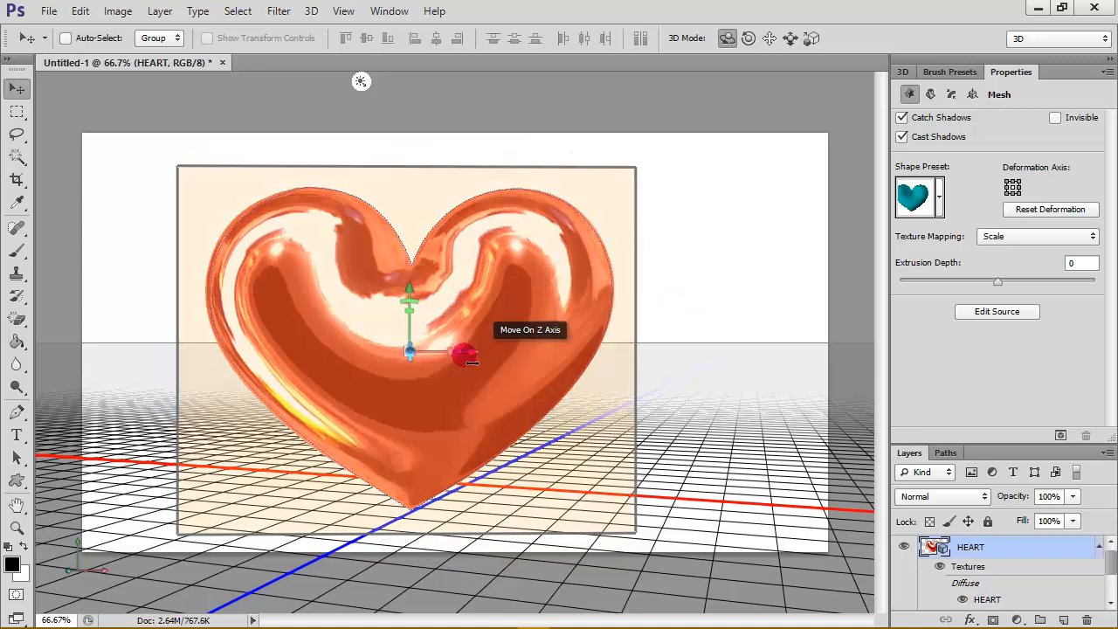
- Move the HEART mesh along the X axis to the middle of the canvas and straighten it to face the front
left_click_drag(475, 361, 578, 351)
left_click(485, 358)
left_click(470, 357)
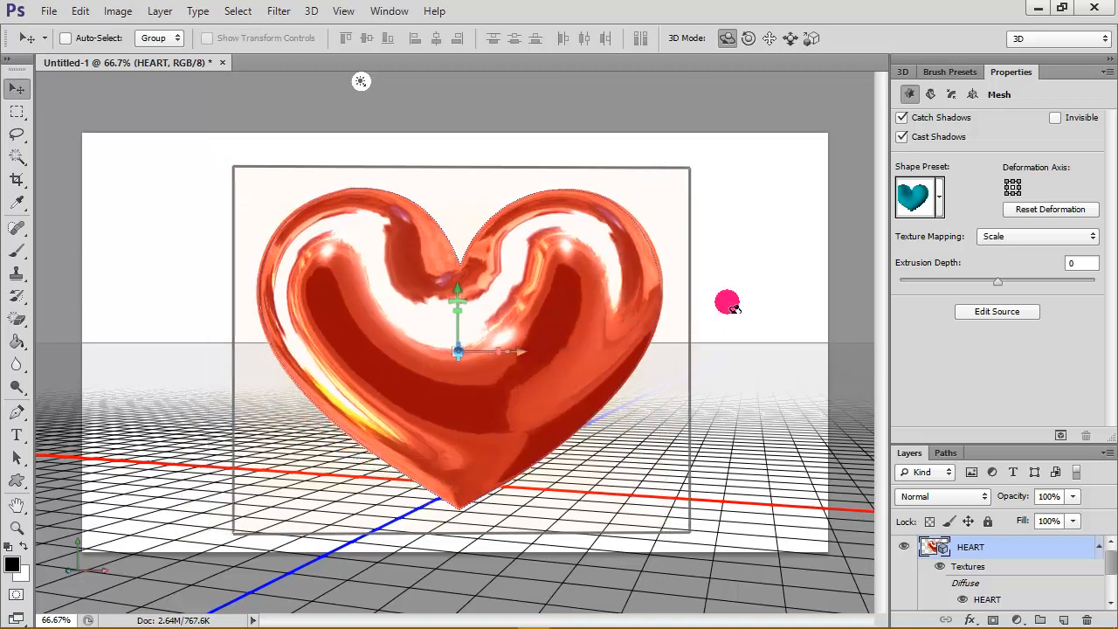
left_click_drag(732, 301, 793, 299)
left_click(903, 72)
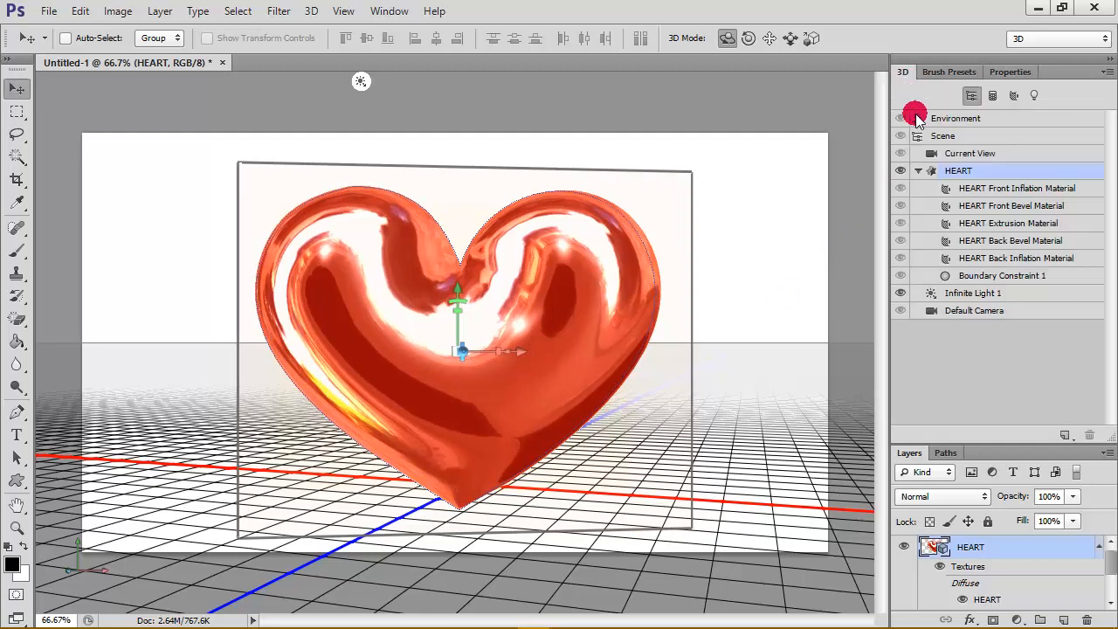
double_click(997, 171)
mouse_move(728, 315)
left_mouse_down()
mouse_move(747, 311)
mouse_move(710, 321)
left_mouse_up()
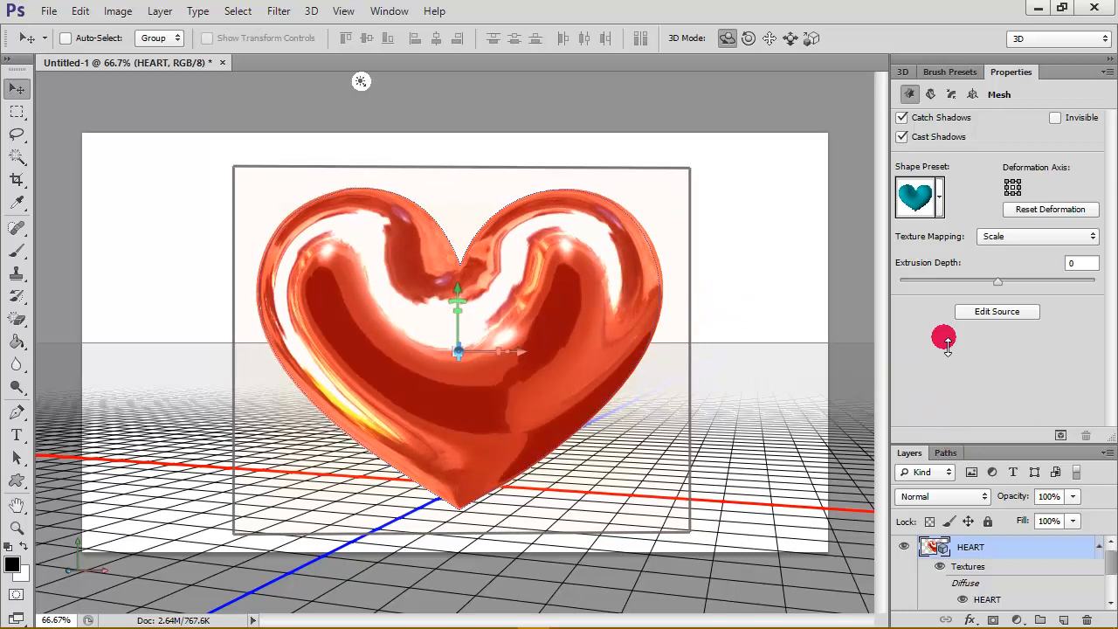
- Hide the Background layer and preview the heart on transparency without the 3D overlays
left_click_drag(947, 342, 951, 297)
left_click(903, 504)
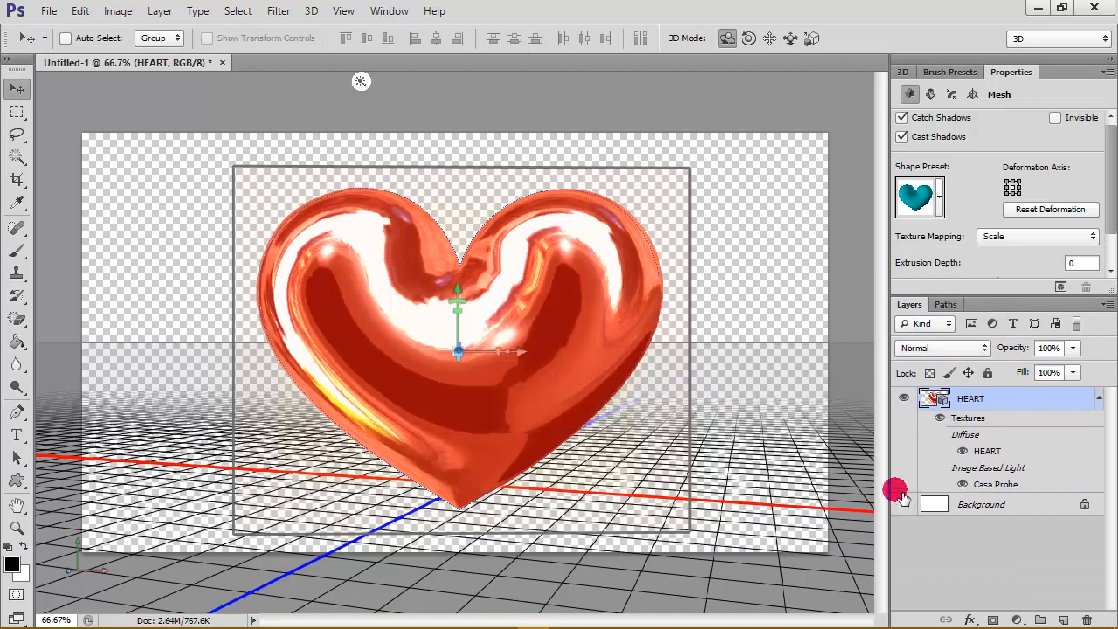
left_click(15, 111)
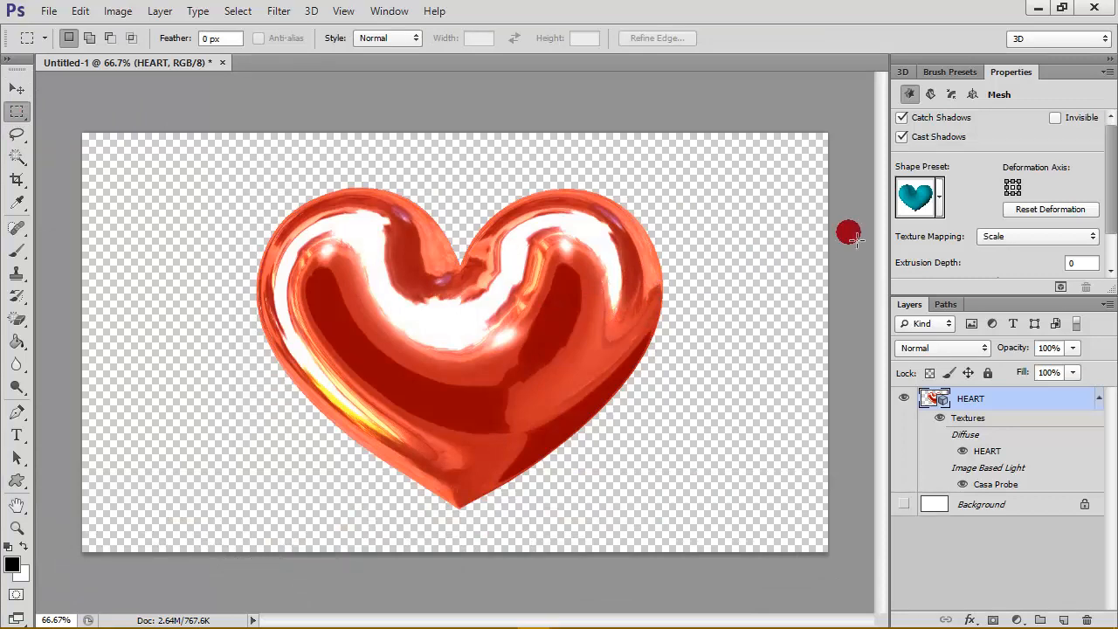
left_click(17, 88)
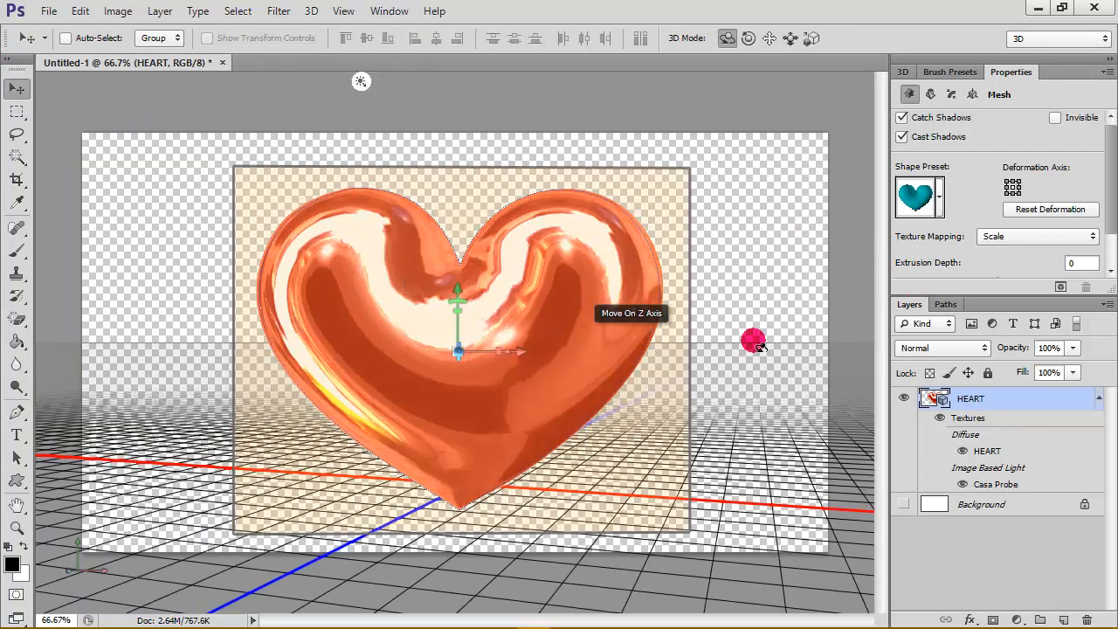
left_click_drag(889, 279, 825, 282)
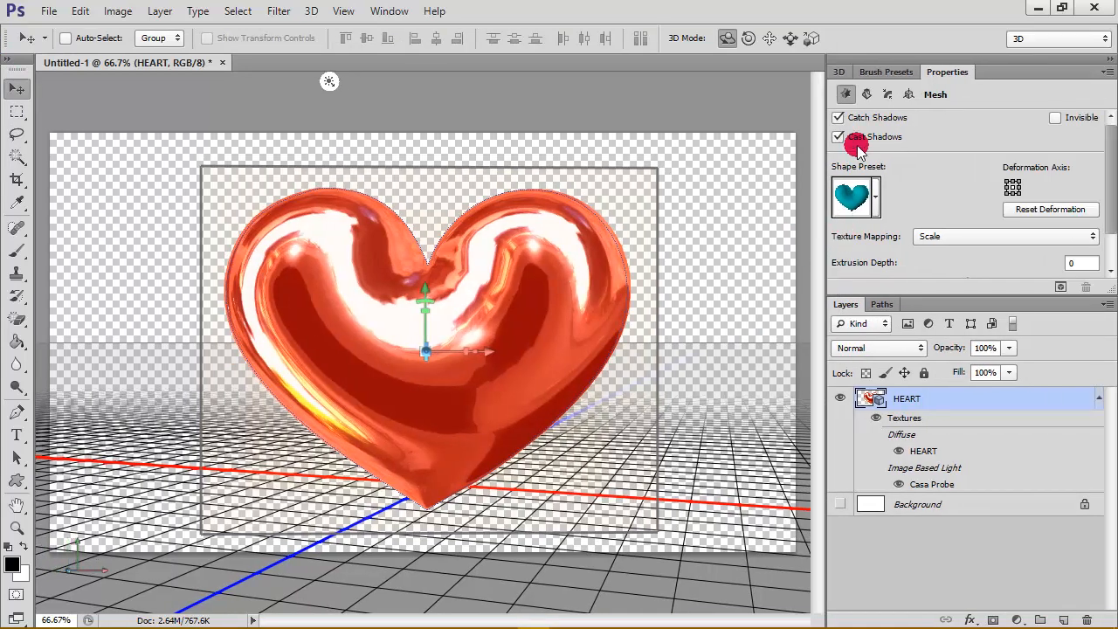
left_click(843, 72)
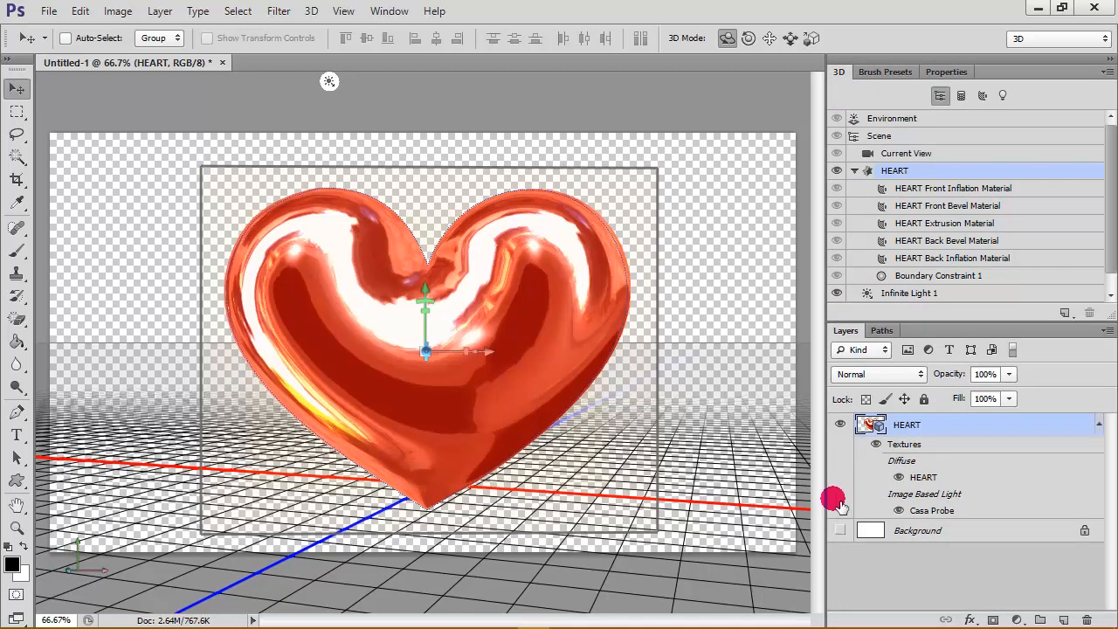
left_click(840, 530)
left_click(840, 530)
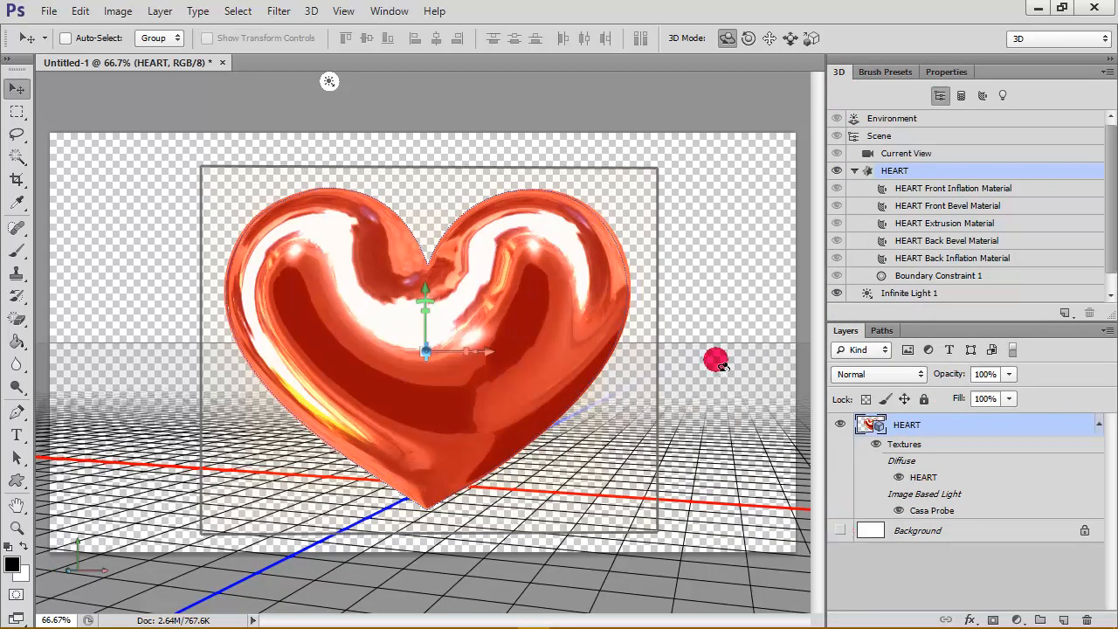
- Try rotating the HEART mesh to a new angle, undo the rotation and reselect the mesh
left_click_drag(713, 355, 671, 329)
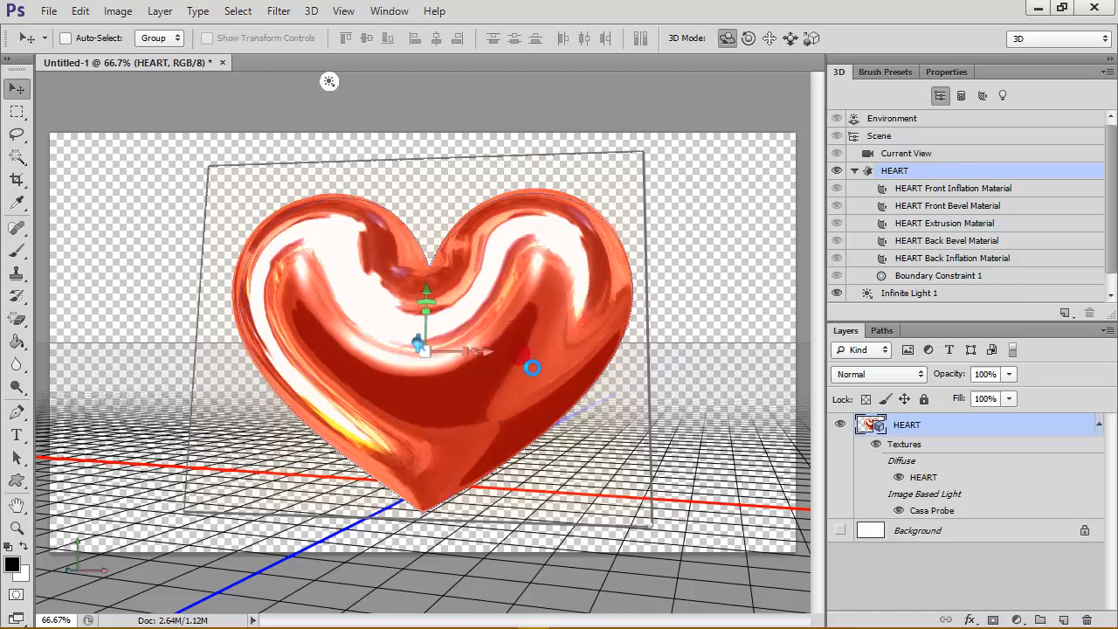
key("ctrl+z")
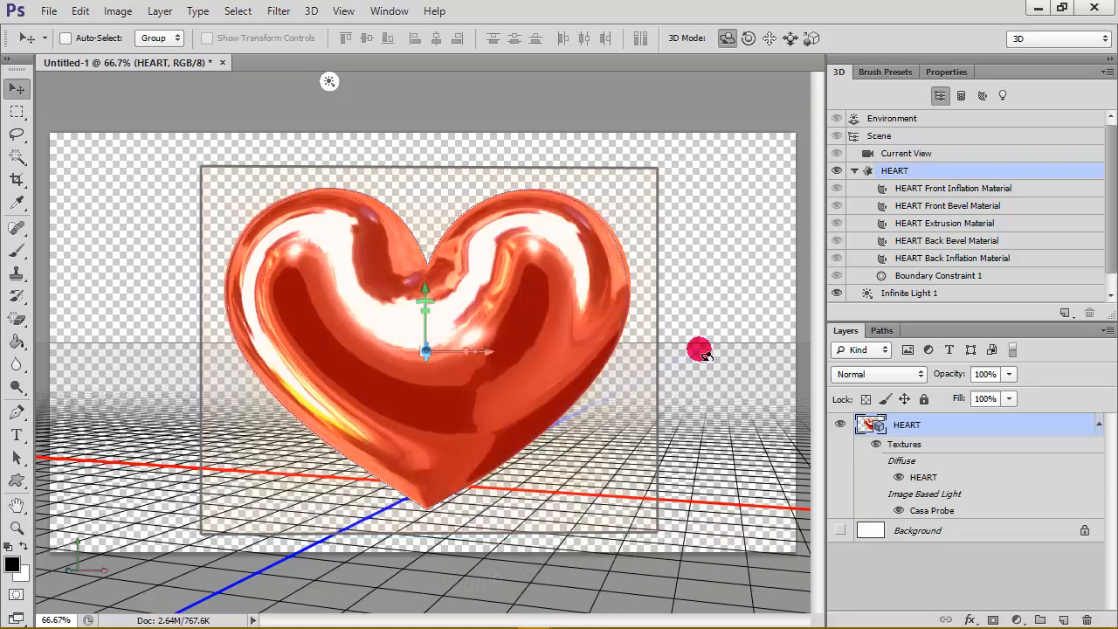
left_click(709, 343)
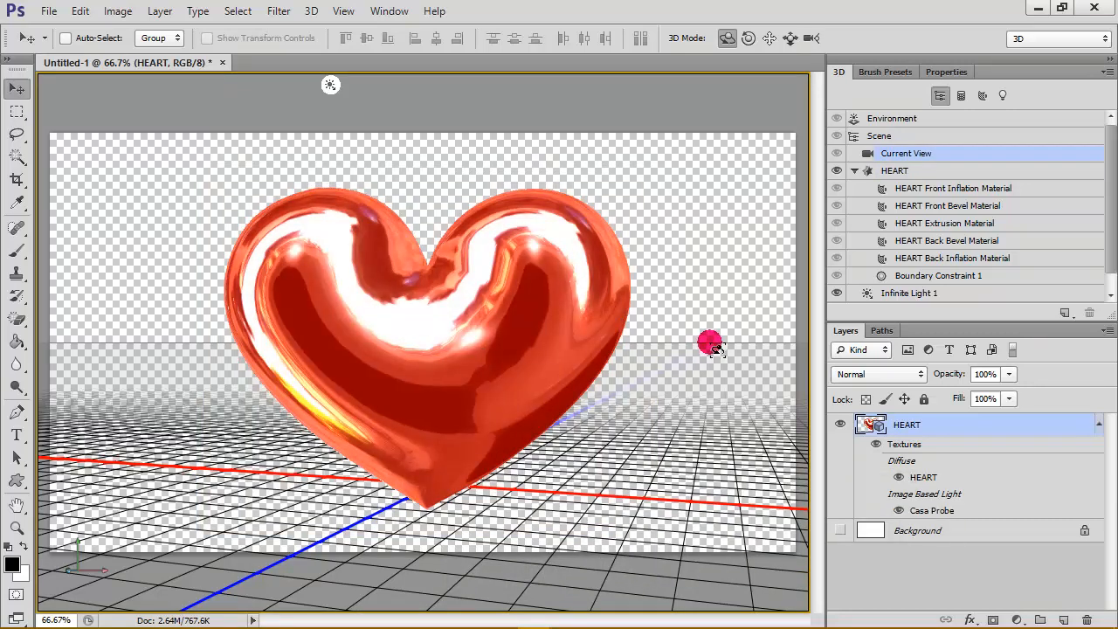
left_click(930, 171)
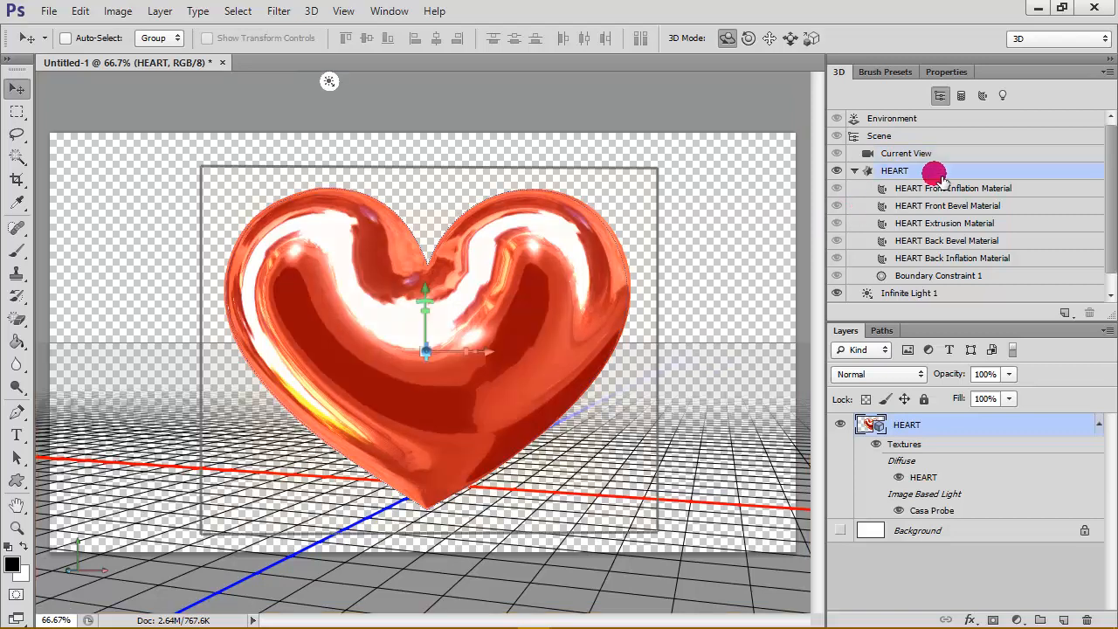
left_click(1011, 190)
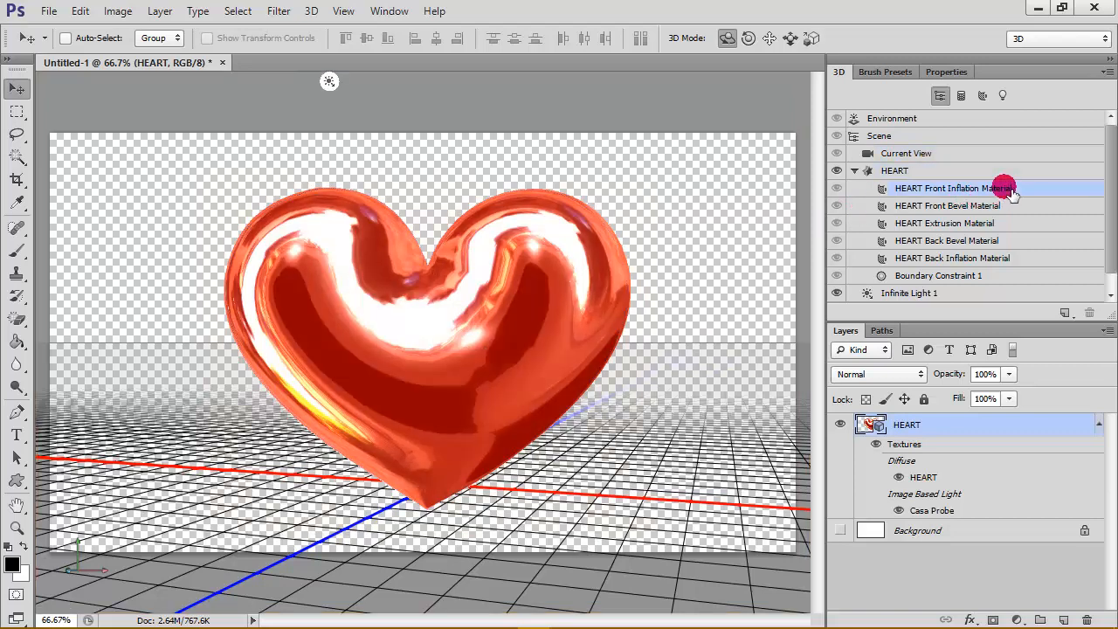
double_click(965, 169)
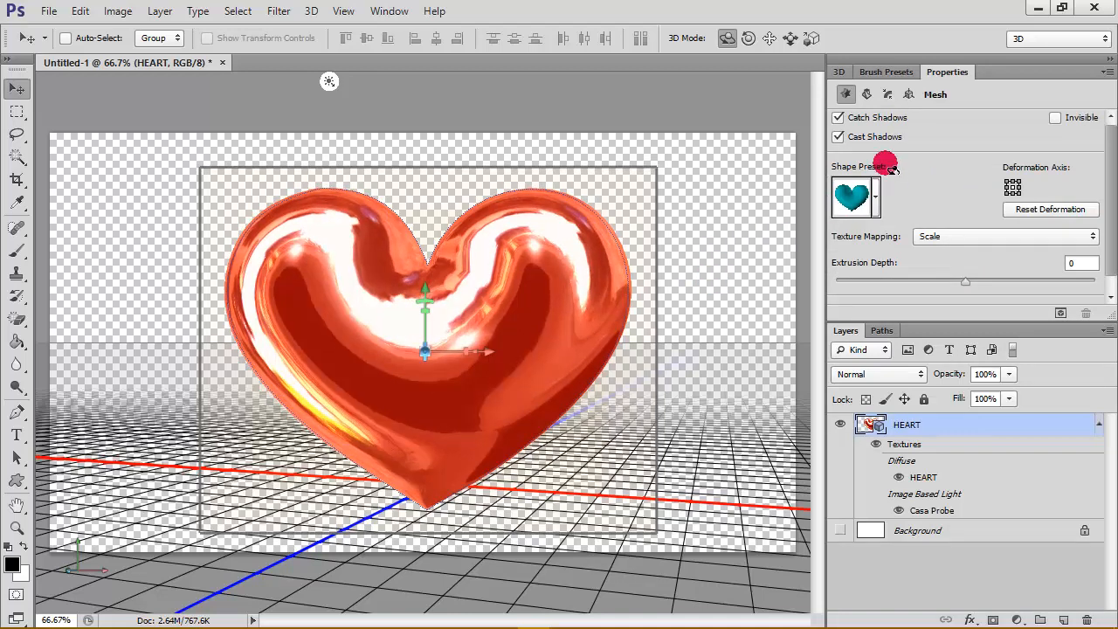
left_click(840, 74)
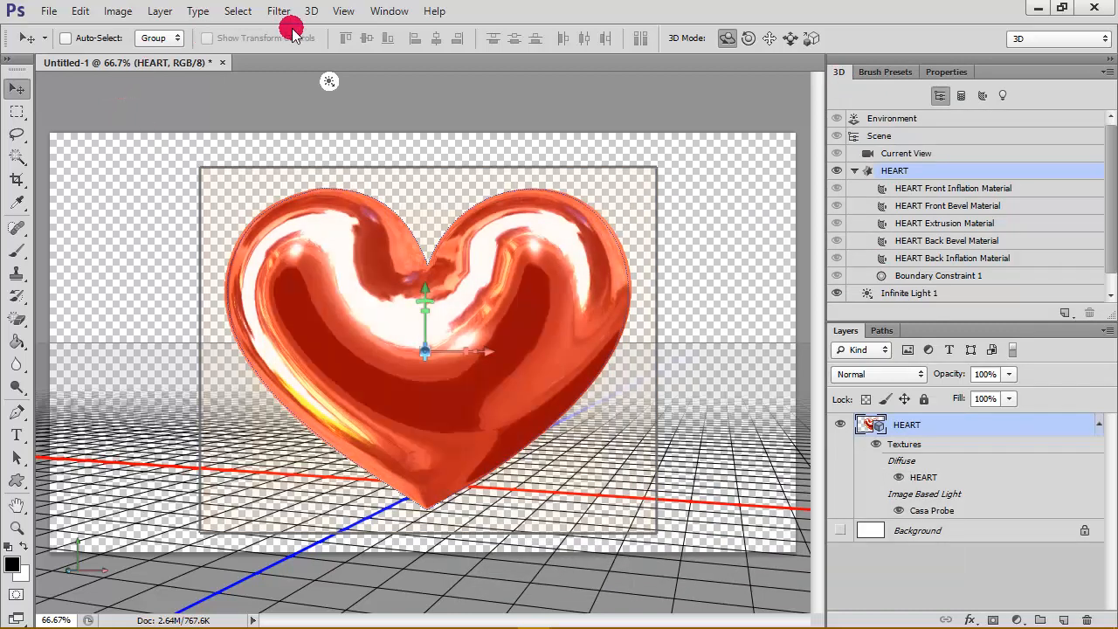
- Render the 3D HEART layer at full quality
left_click(313, 11)
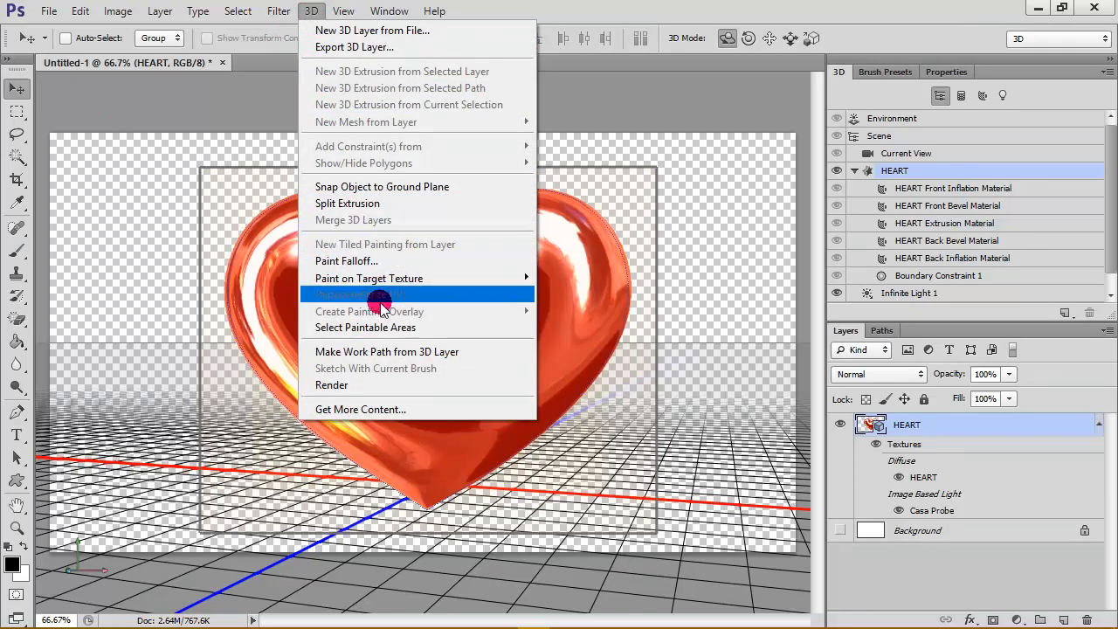
left_click(428, 385)
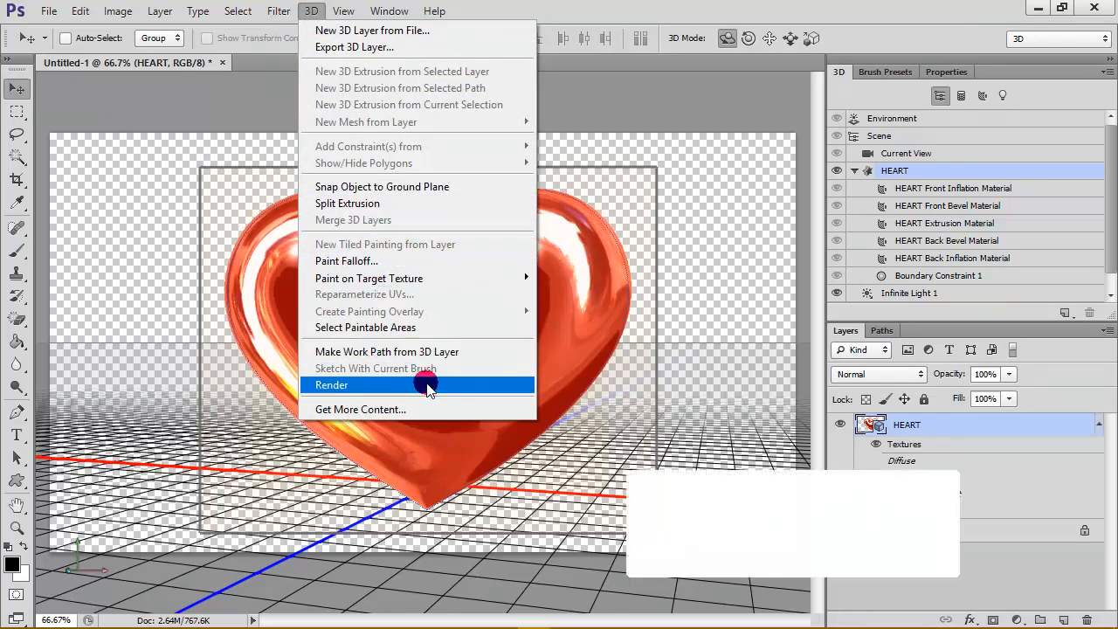
left_click(308, 12)
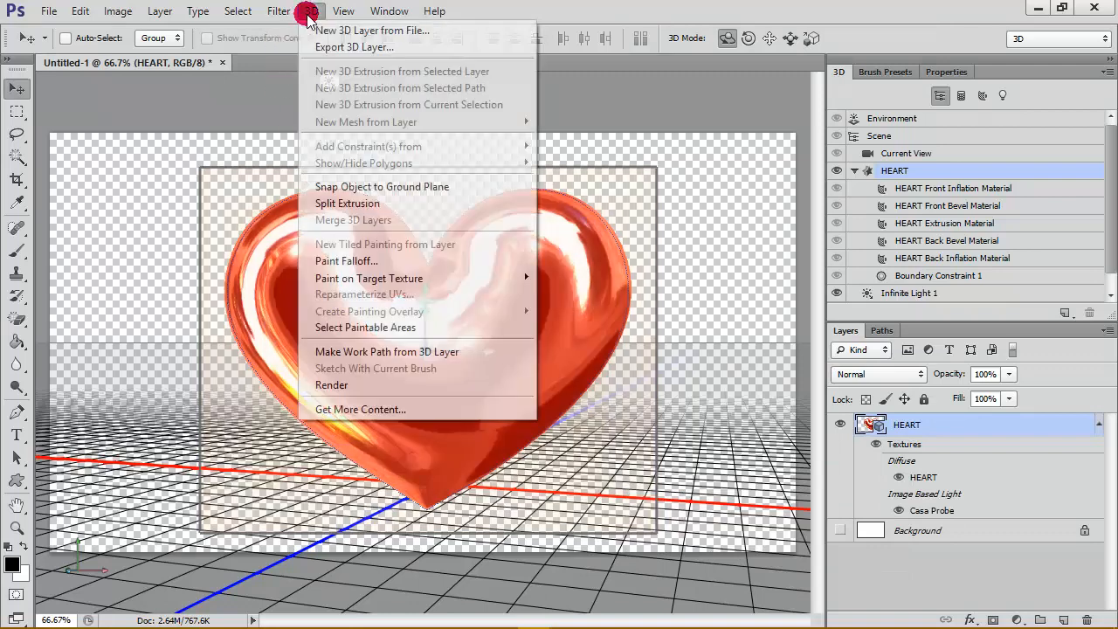
left_click(495, 385)
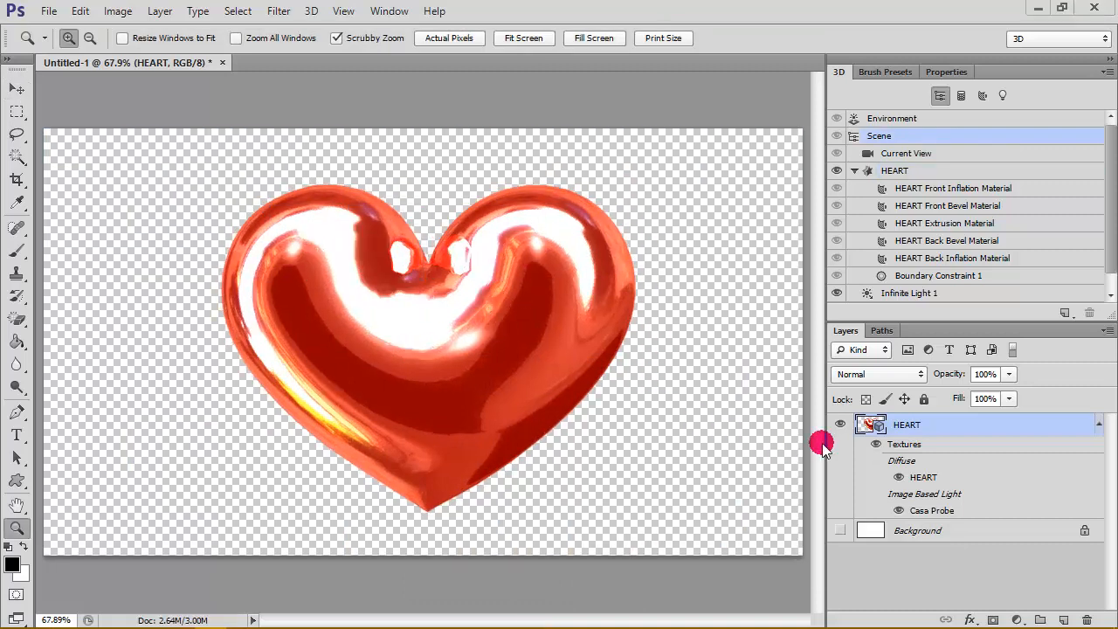
- Rasterize the 3D HEART layer and move the resulting heart image very slightly to the right on the canvas
right_click(1019, 427)
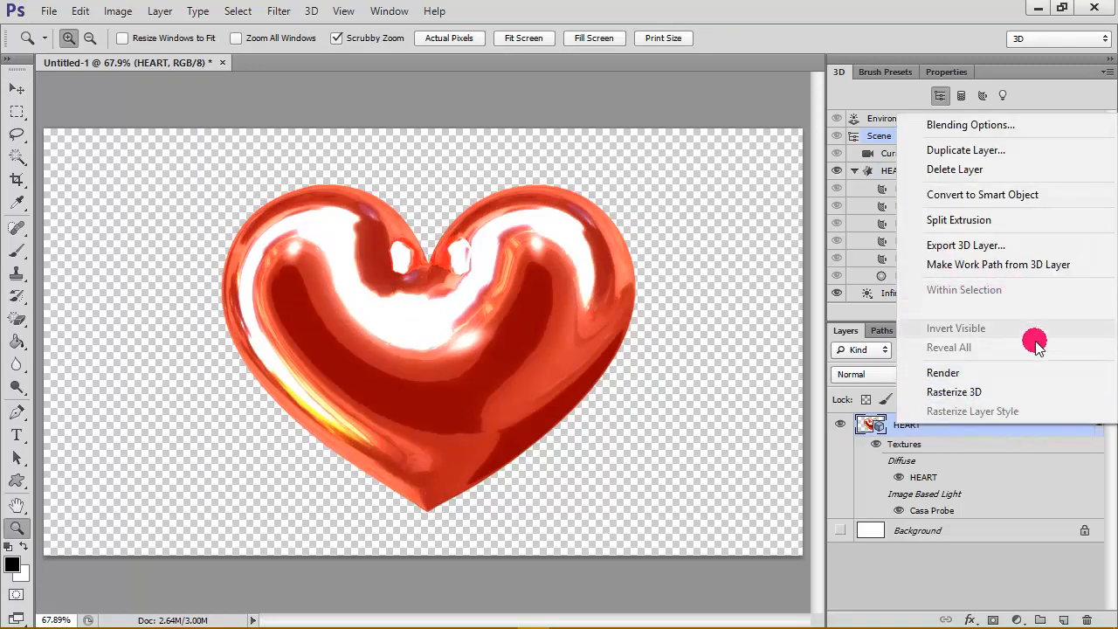
left_click(984, 393)
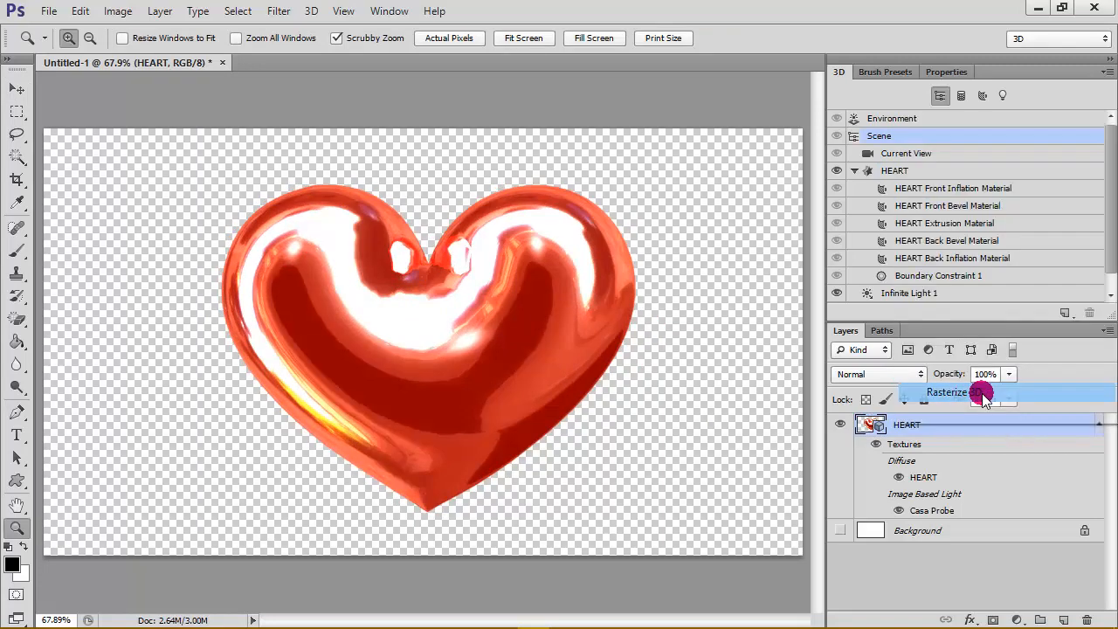
left_click(841, 425)
left_click(841, 426)
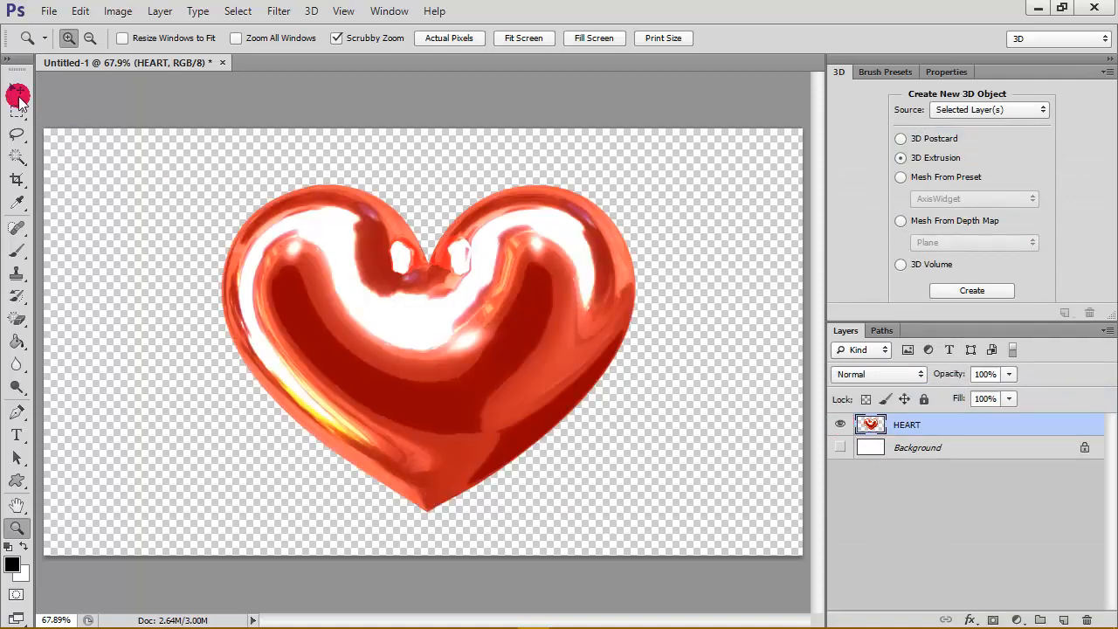
left_click(16, 90)
left_click_drag(483, 365, 533, 329)
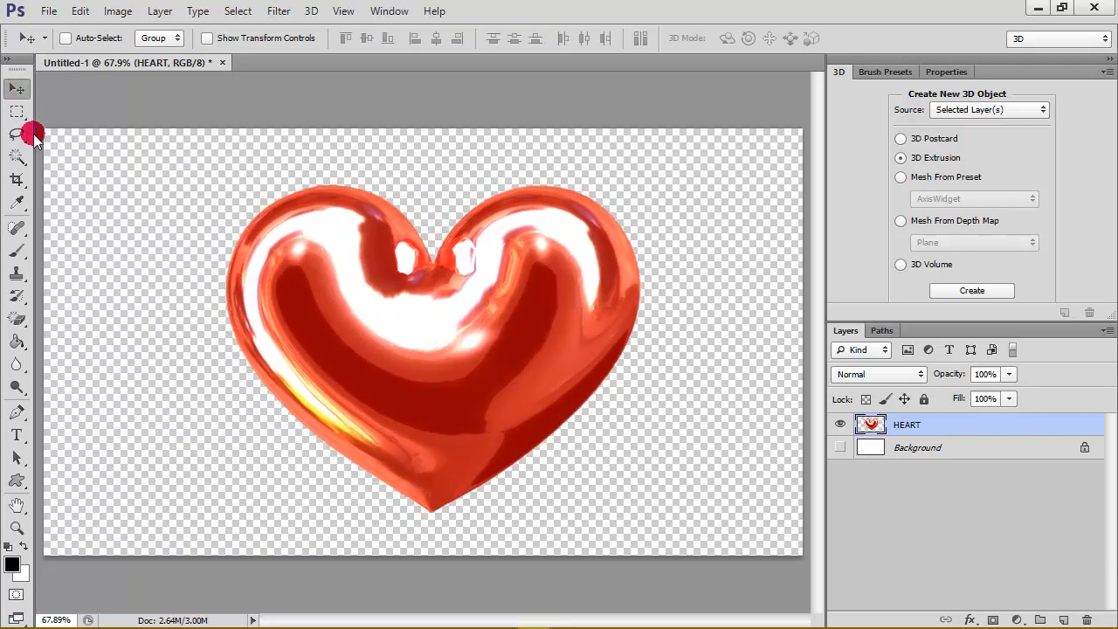
- Save the transparent heart image as heart.png in PNG format in the HPS folder, accepting the PNG options
left_click(45, 11)
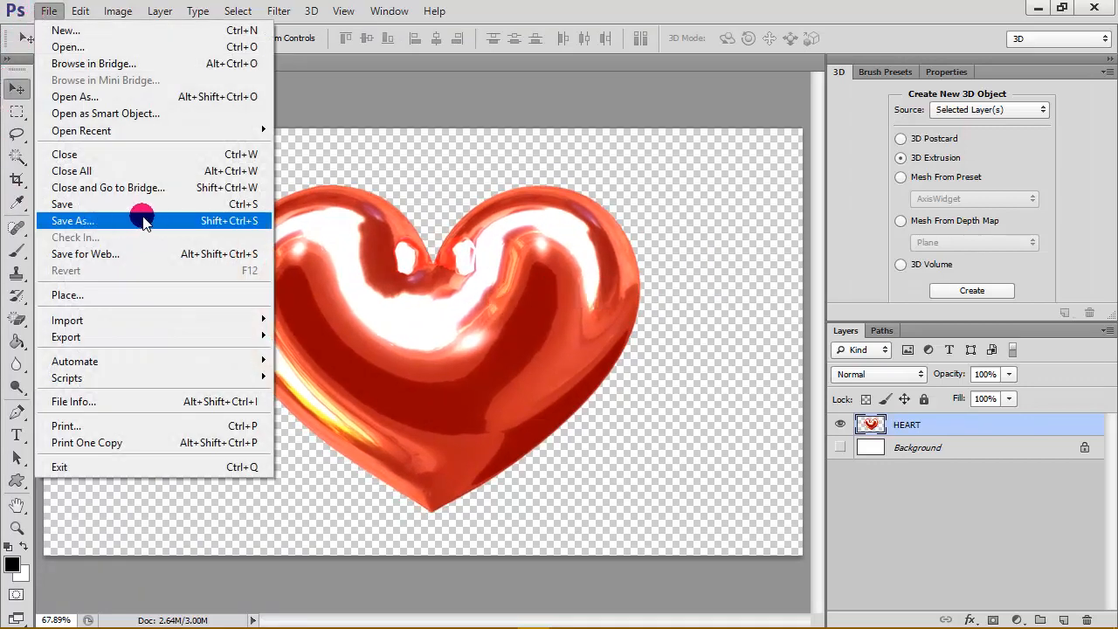
left_click(144, 221)
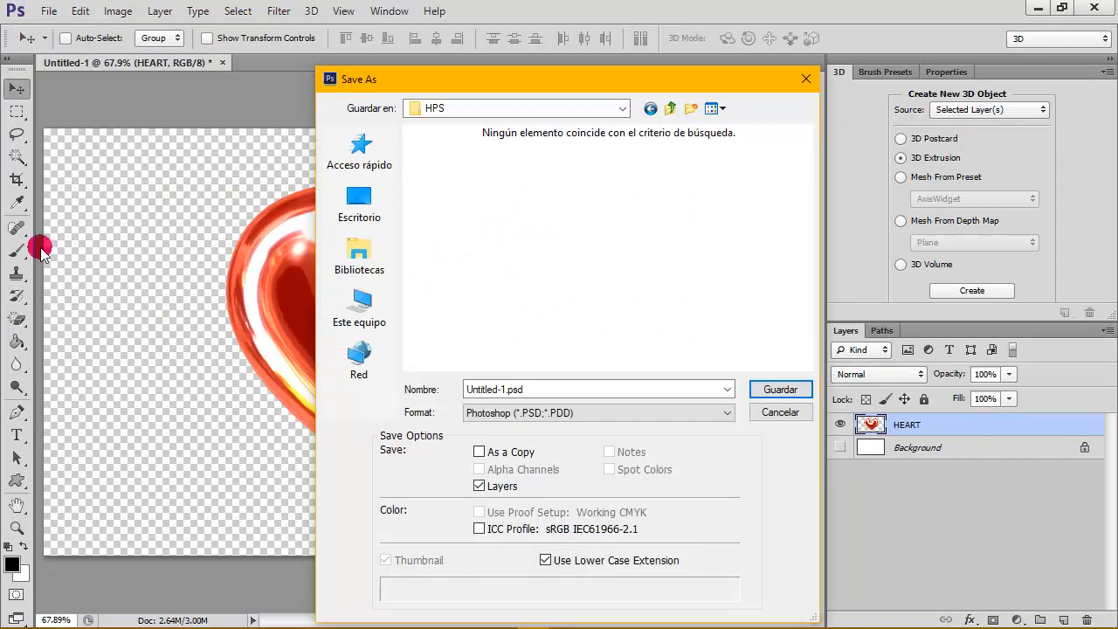
double_click(526, 389)
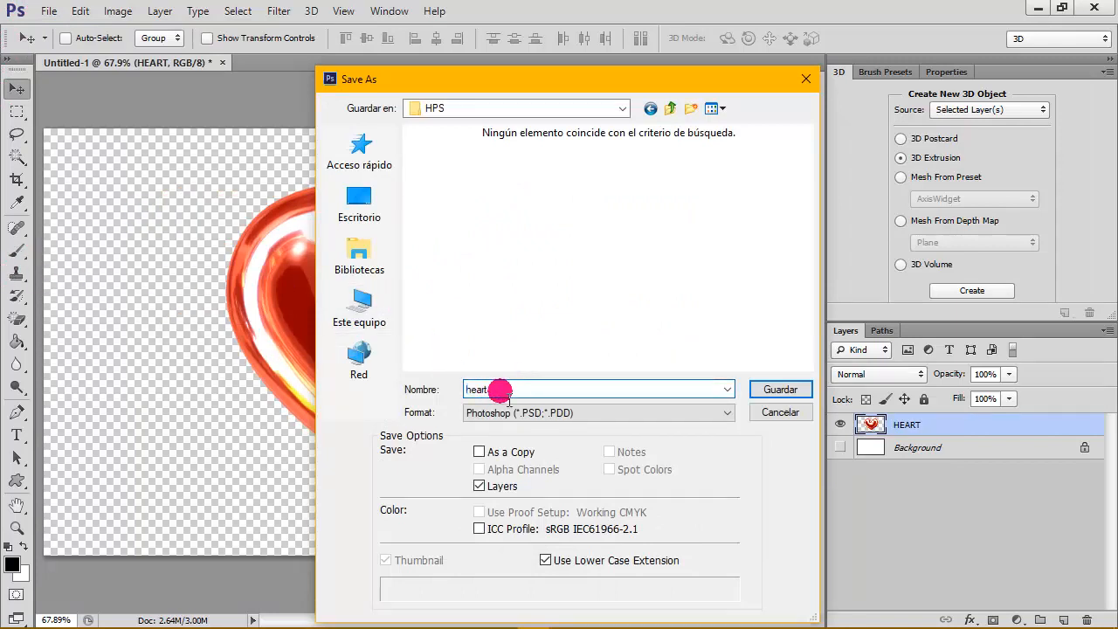
left_click(556, 410)
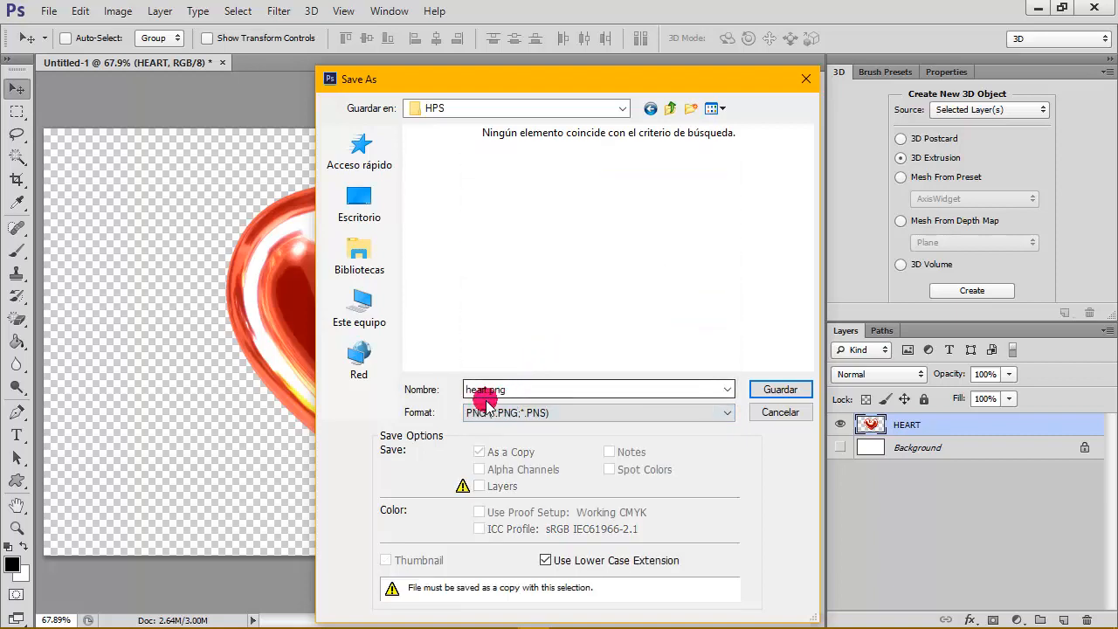
left_click(780, 390)
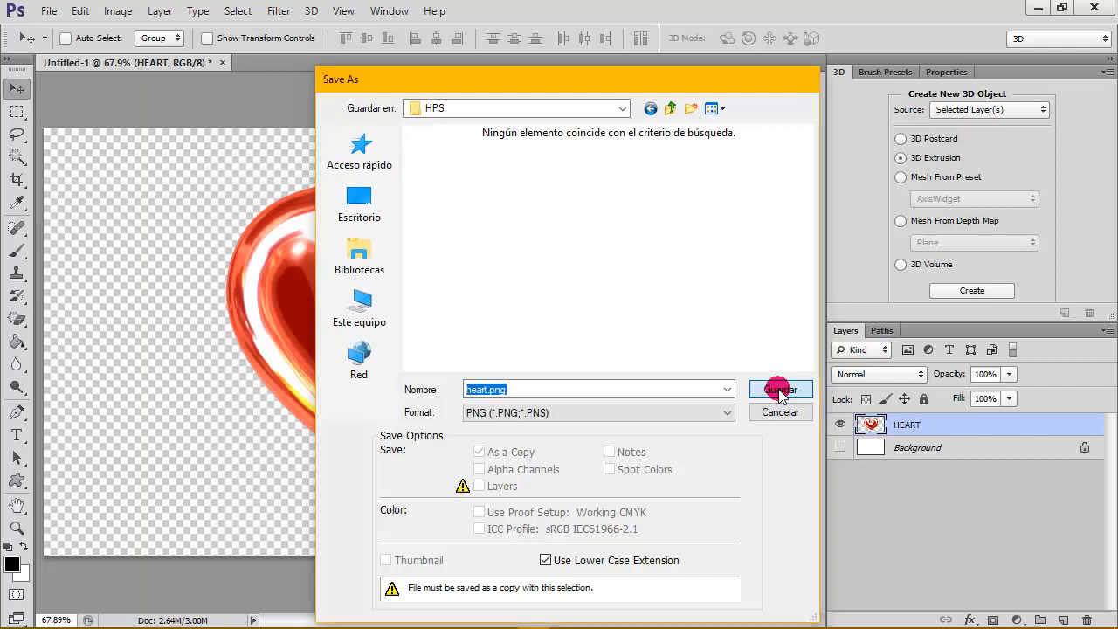
left_click(506, 202)
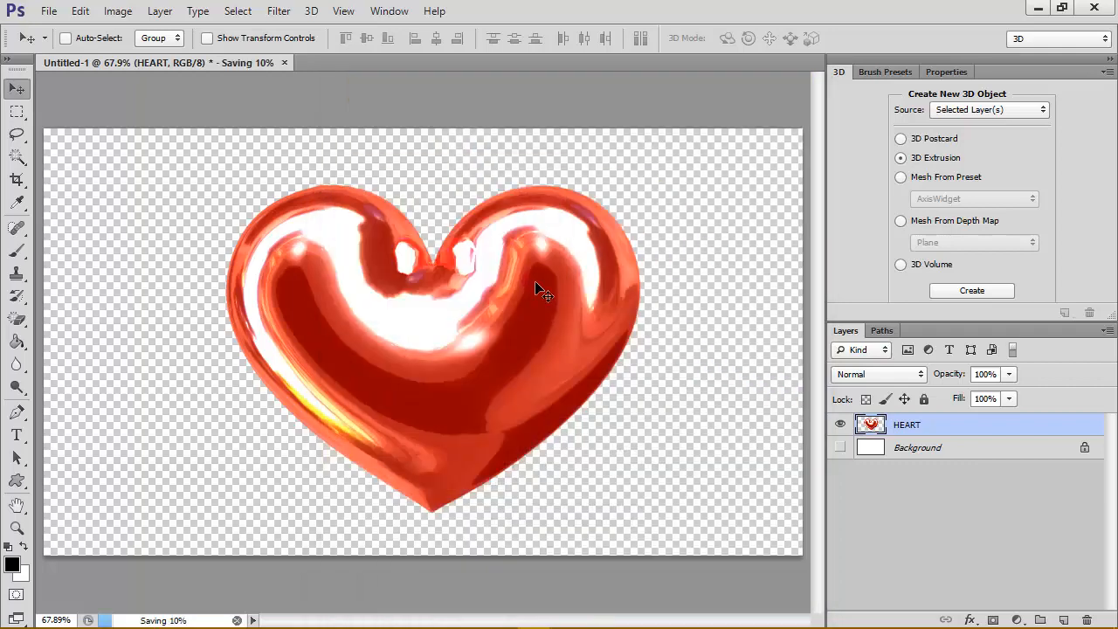